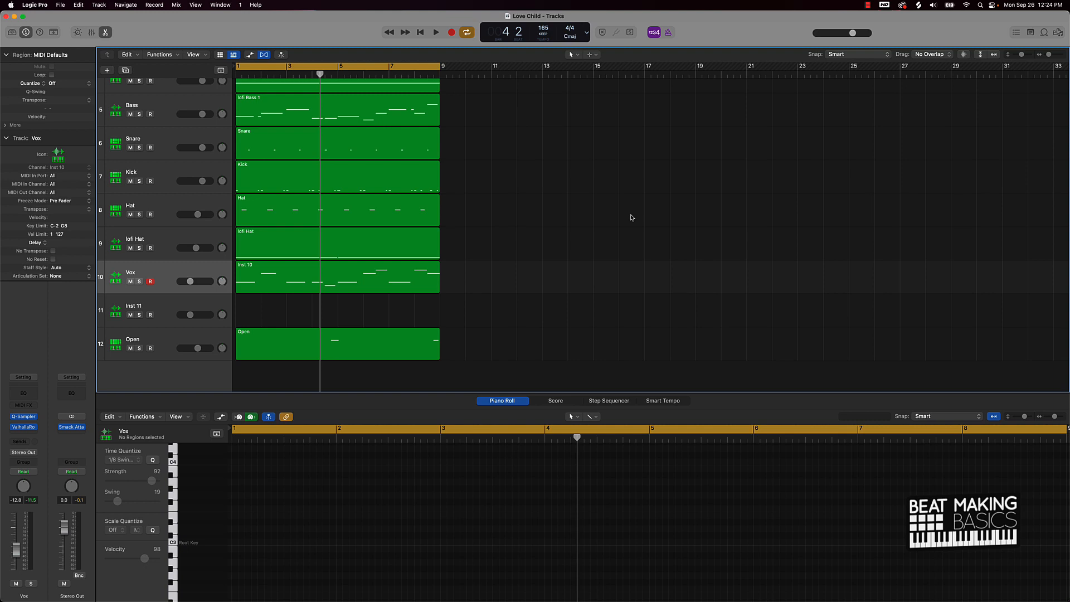
Step: Delete the empty Inst 11 track between the Vox and Open tracks
scroll(631, 217, "up", 3)
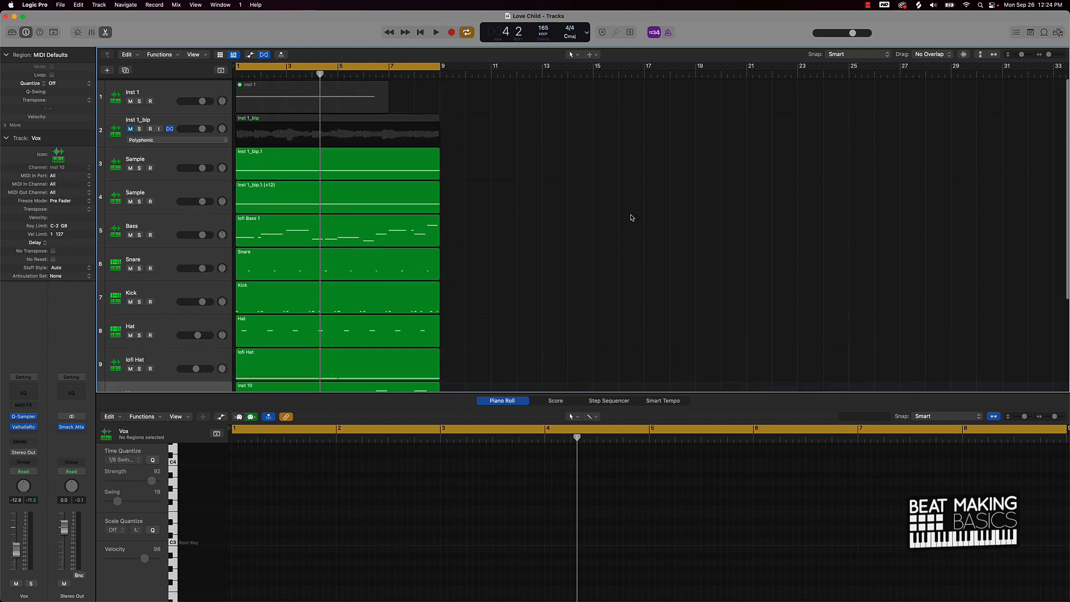
key("super+Left")
key("super+Left")
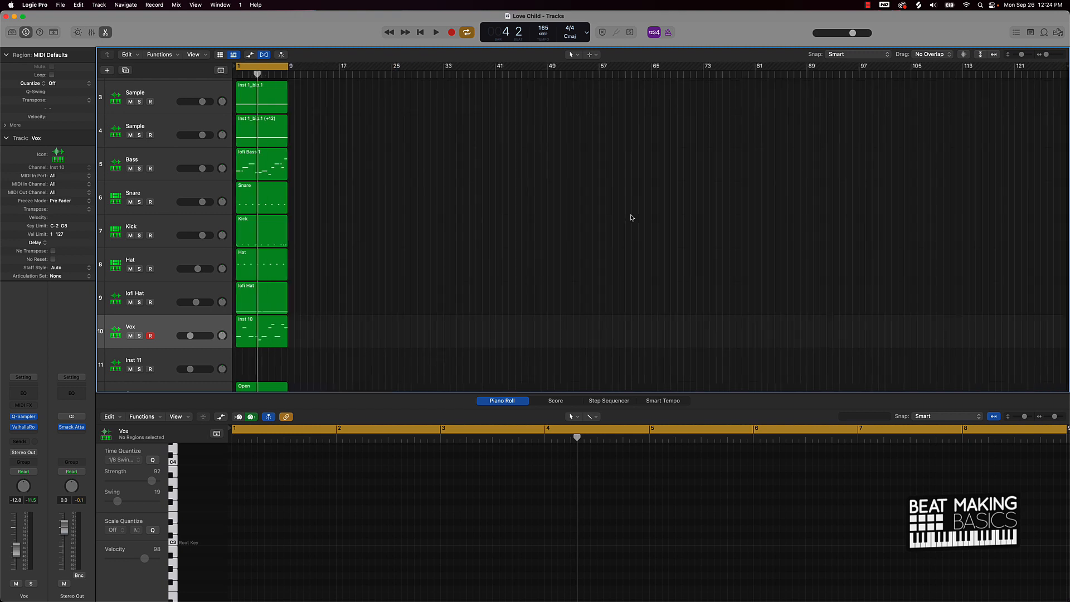
scroll(632, 218, "down", 2)
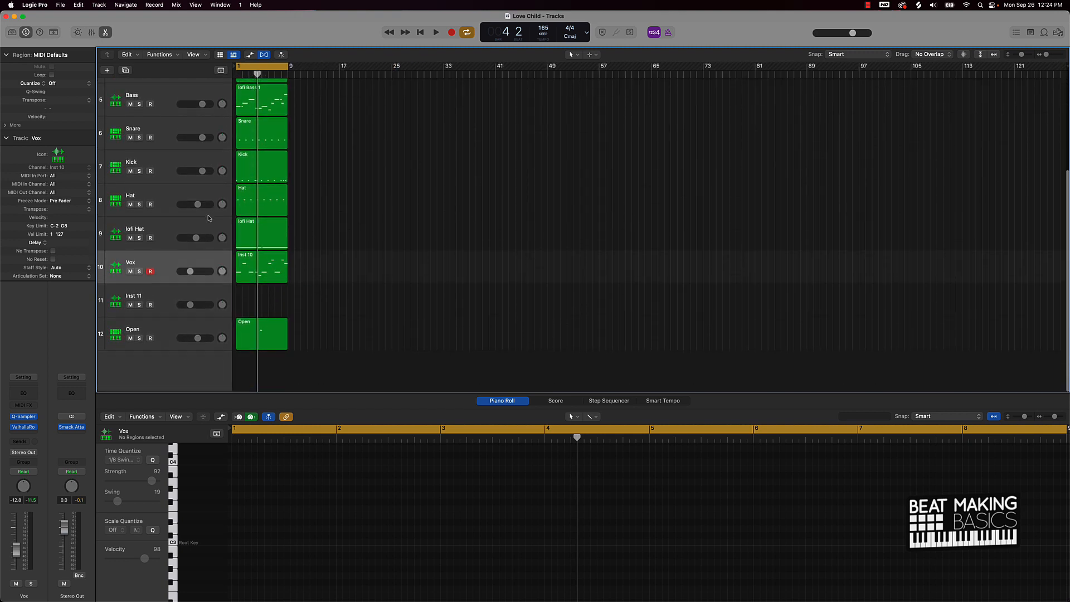
left_click(165, 296)
key("super+BackSpace")
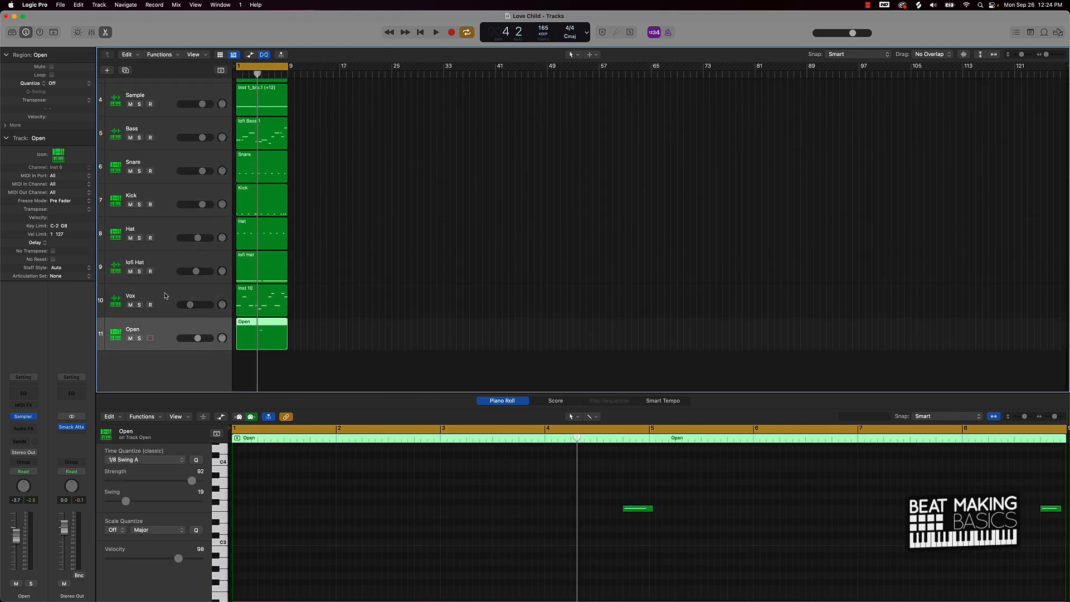
Step: Save a copy of the project under the name "Love Child B"
scroll(373, 214, "up", 3)
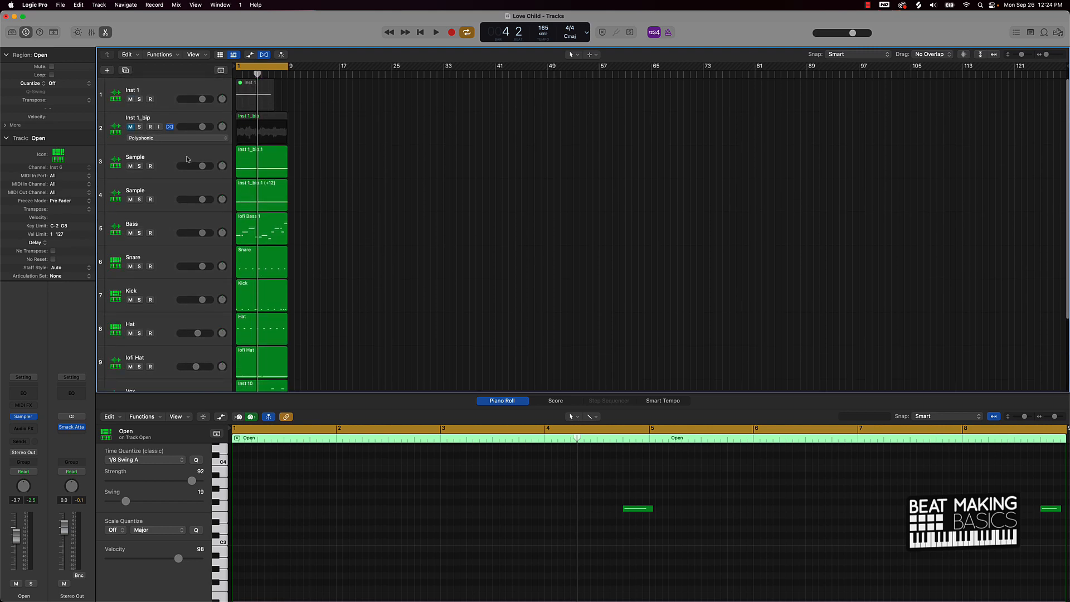
key("super+shift+s")
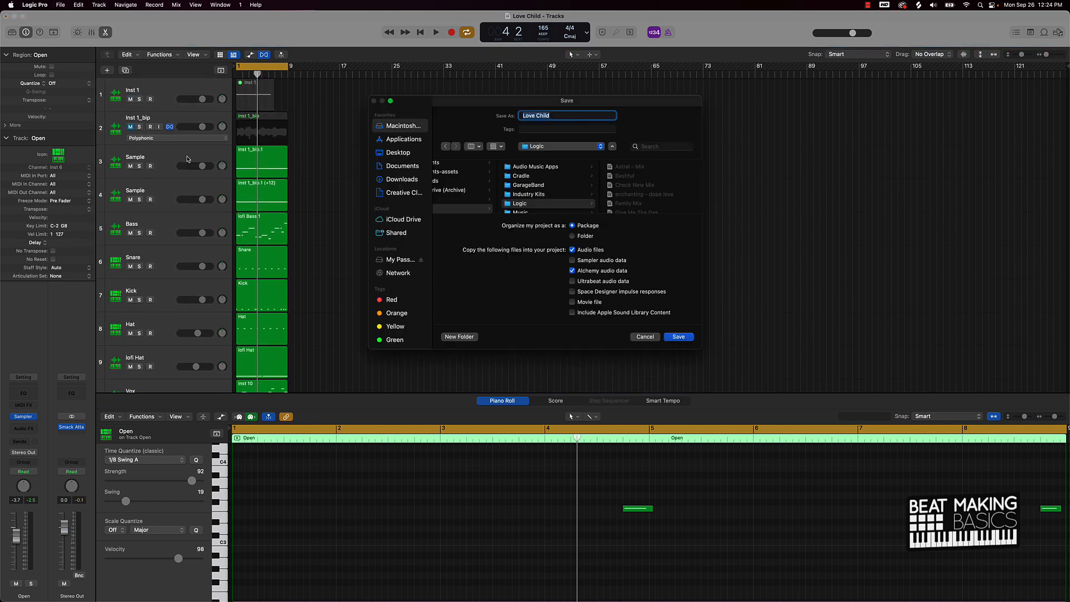
key("Right")
type("B")
key("Return")
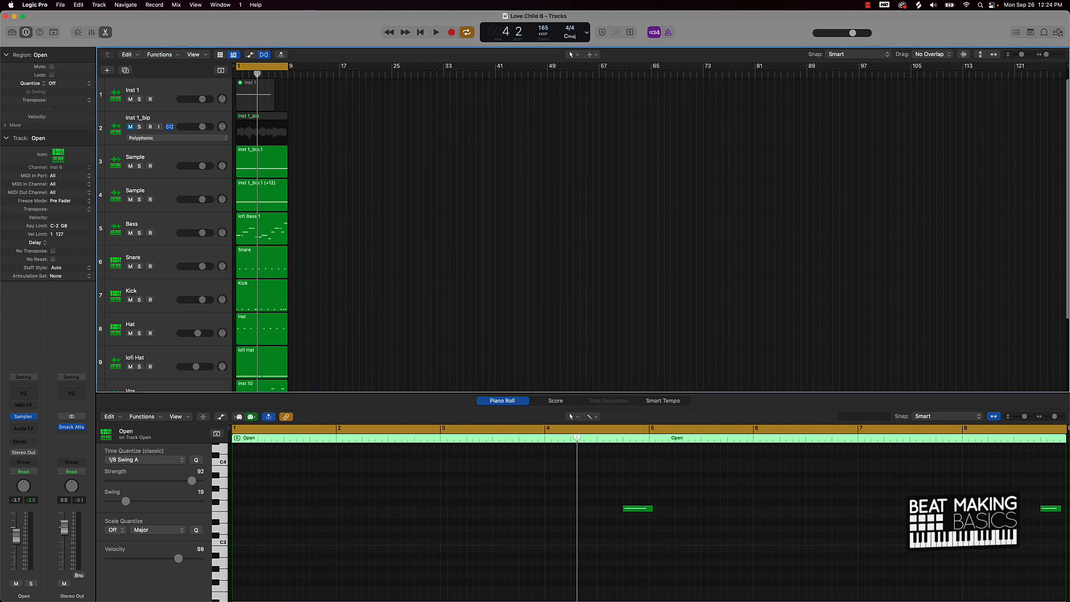
Step: Fit all tracks in view, clear the region selection, and play back the eight-bar loop
key("super+Up")
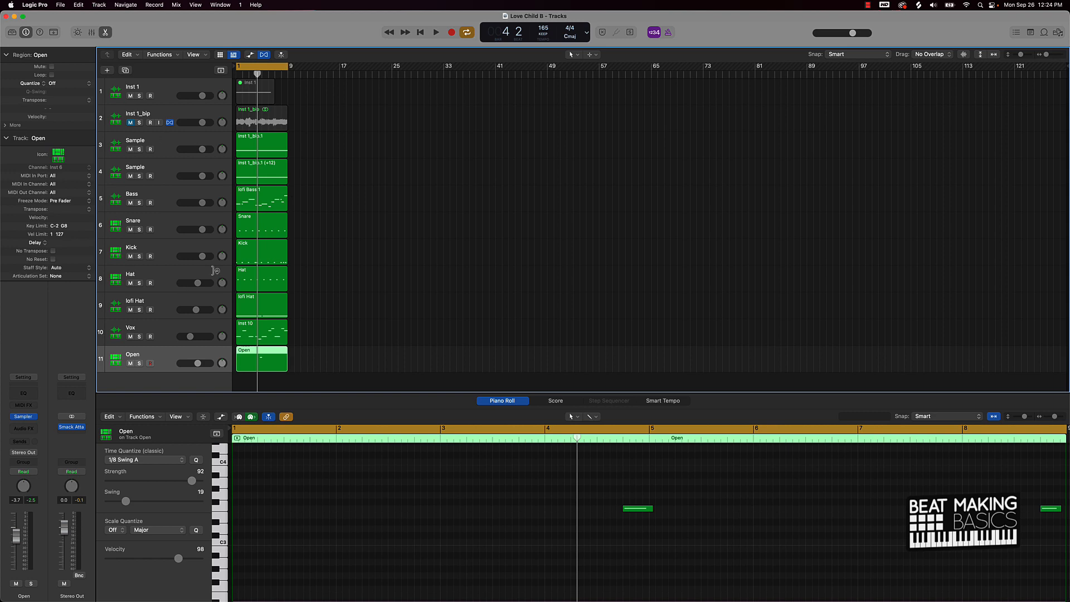
left_click(343, 156)
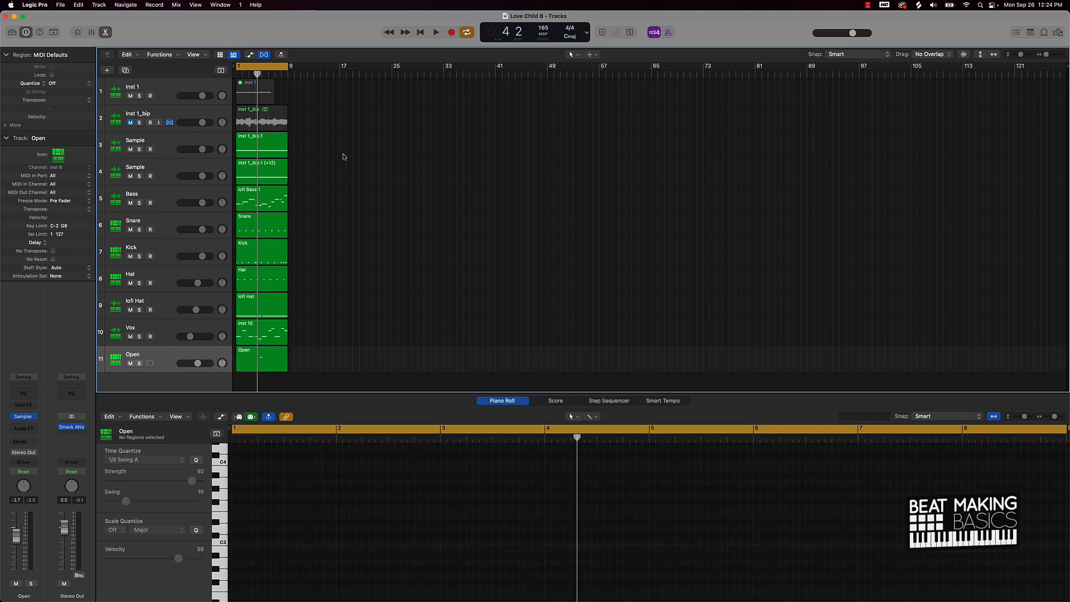
key("space")
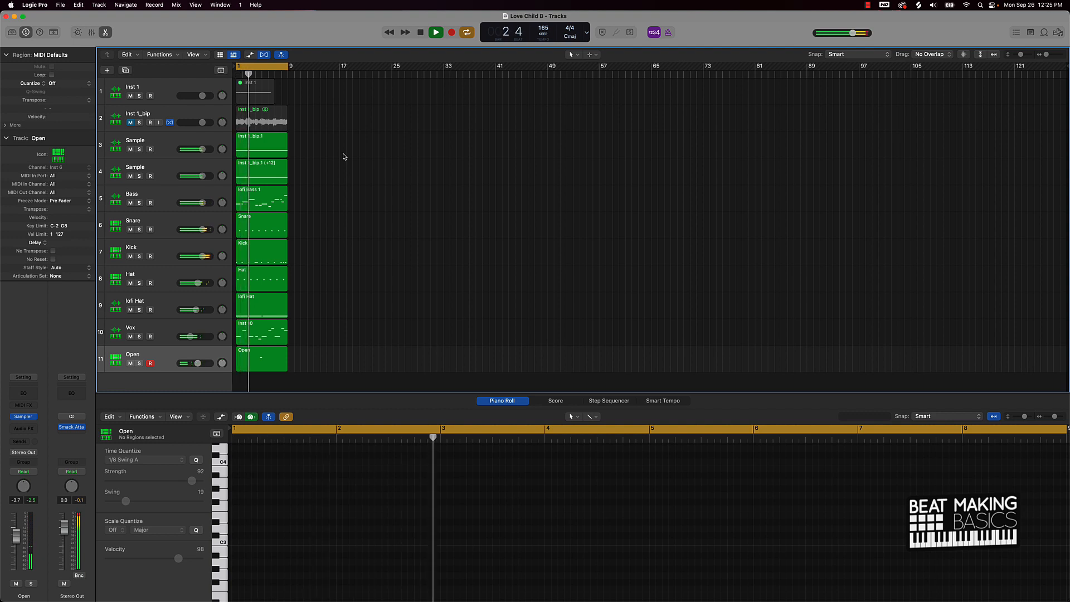
key("space")
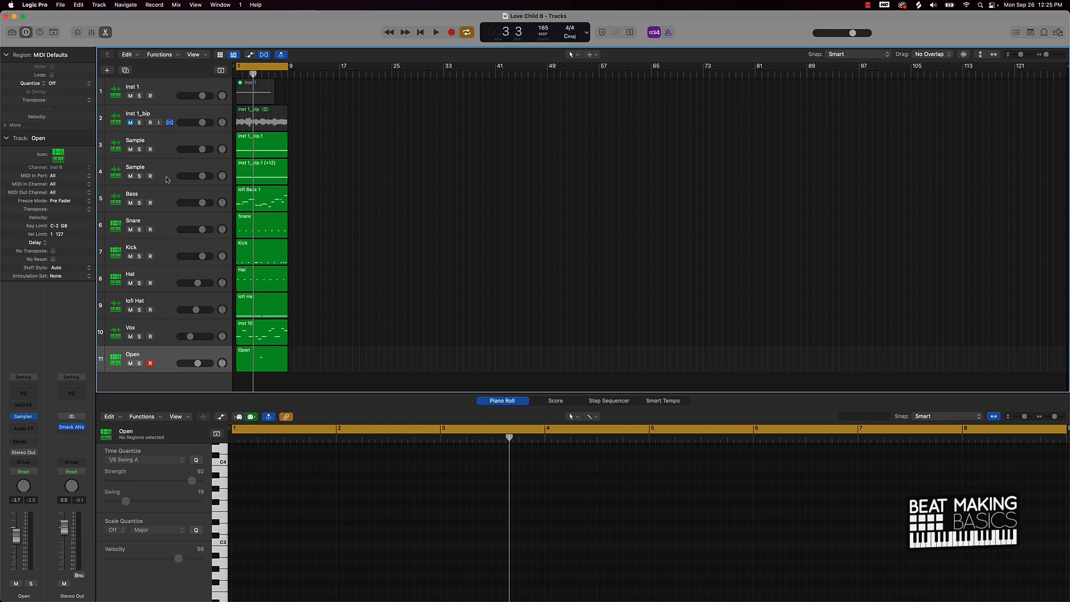
Step: Rename the two Sample tracks "Sample 1" and "Sample 2"
double_click(144, 141)
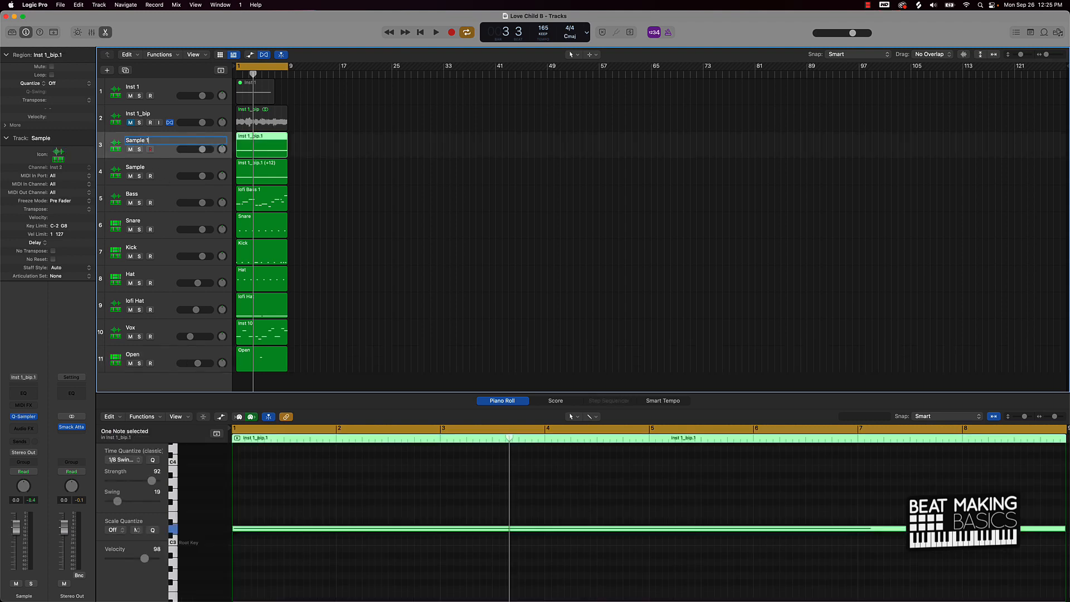
type("1")
key("Return")
double_click(135, 167)
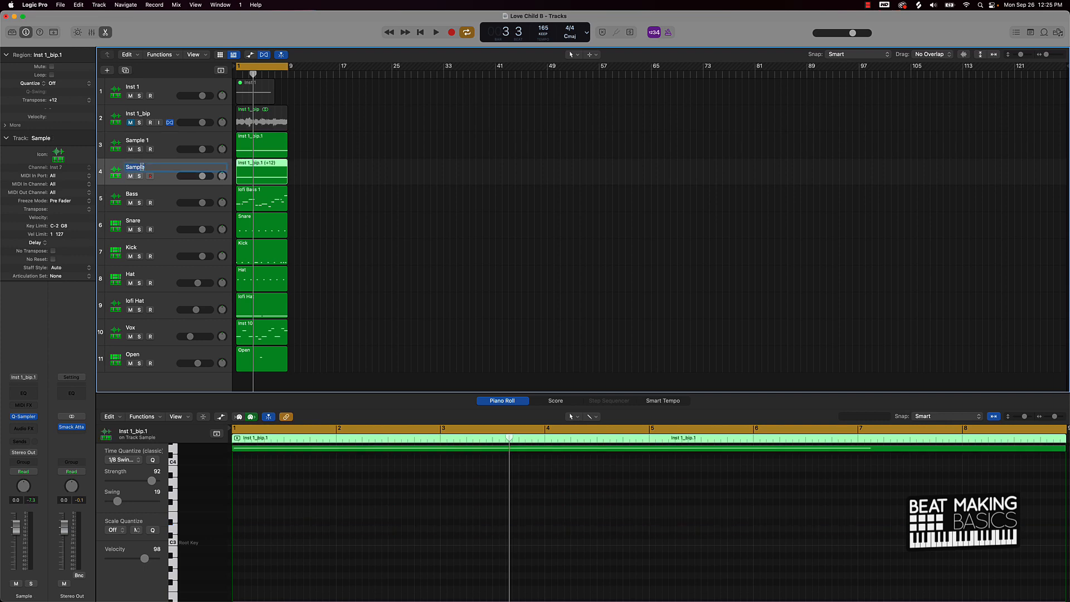
type("2")
Step: Rename the lofi Hat track "Hat 2" and the Hat track above it "Hat 1"
double_click(139, 304)
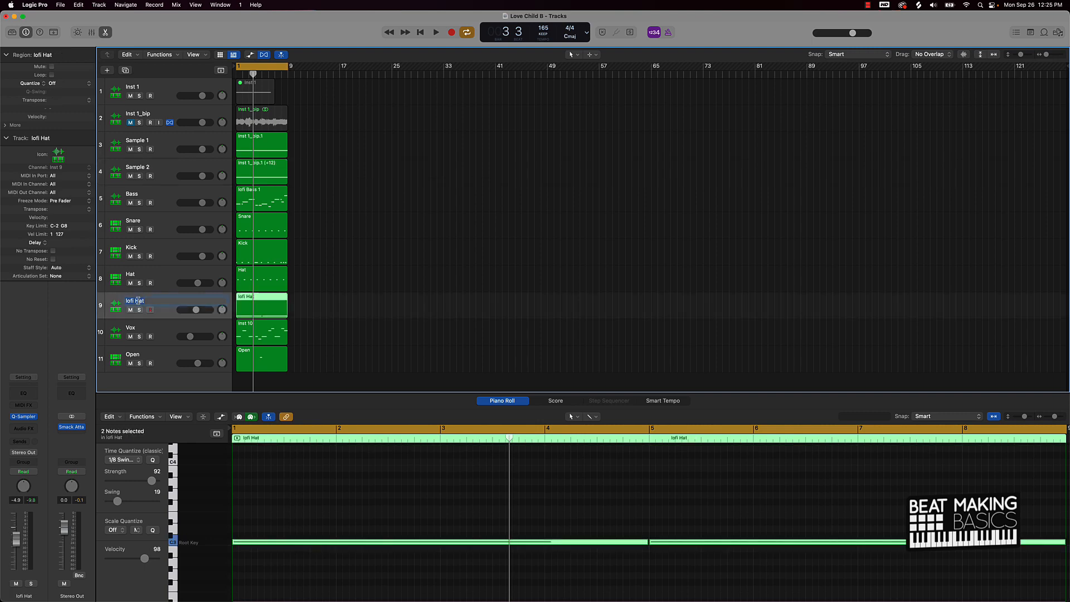
type("Hat")
key("Return")
double_click(137, 301)
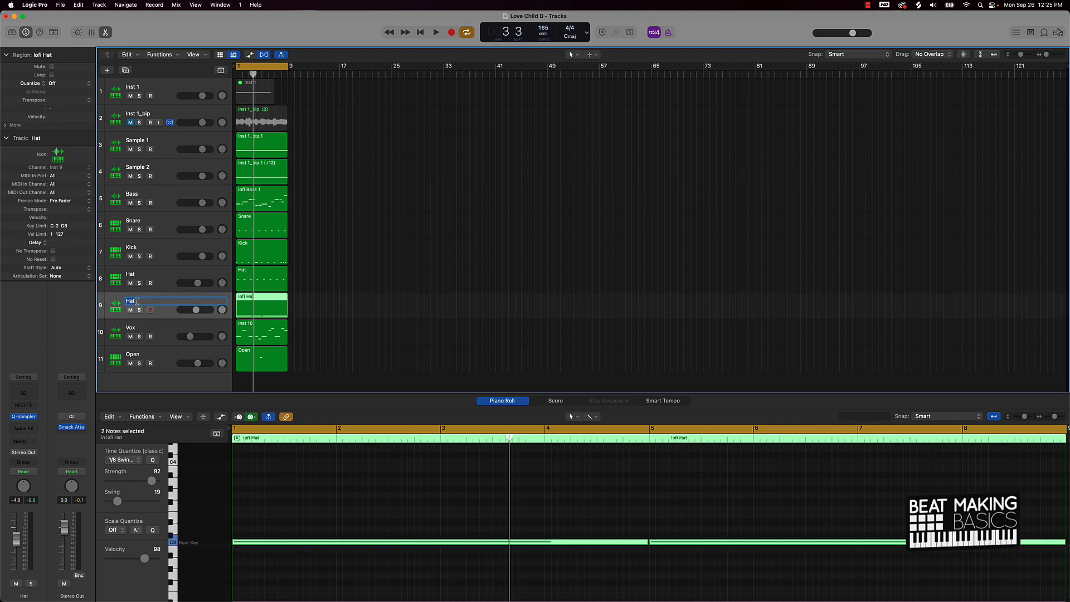
type("2")
double_click(137, 275)
type("1")
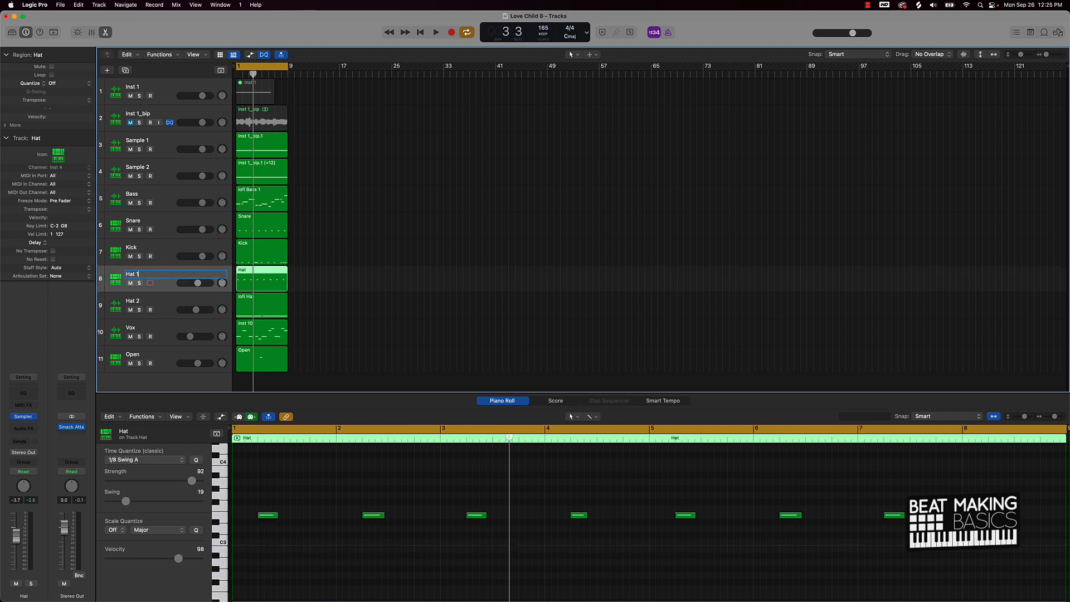
left_click(330, 296)
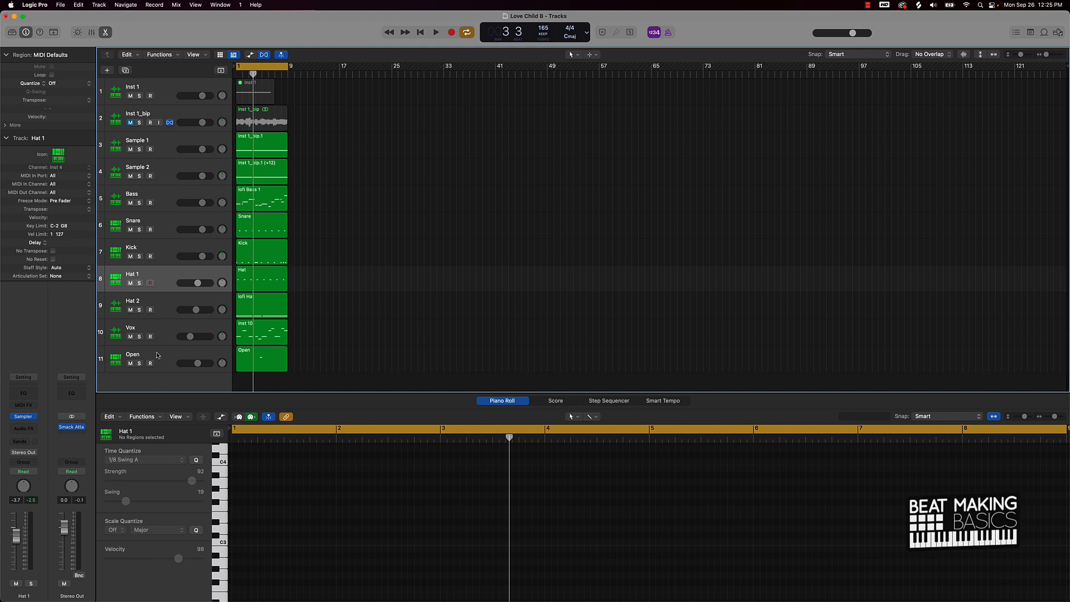
Step: Reorder the tracks below Sample 2 as Vox, Bass, Kick, Snare, Hat 1, Hat 2 and Open
left_click_drag(157, 355, 151, 282)
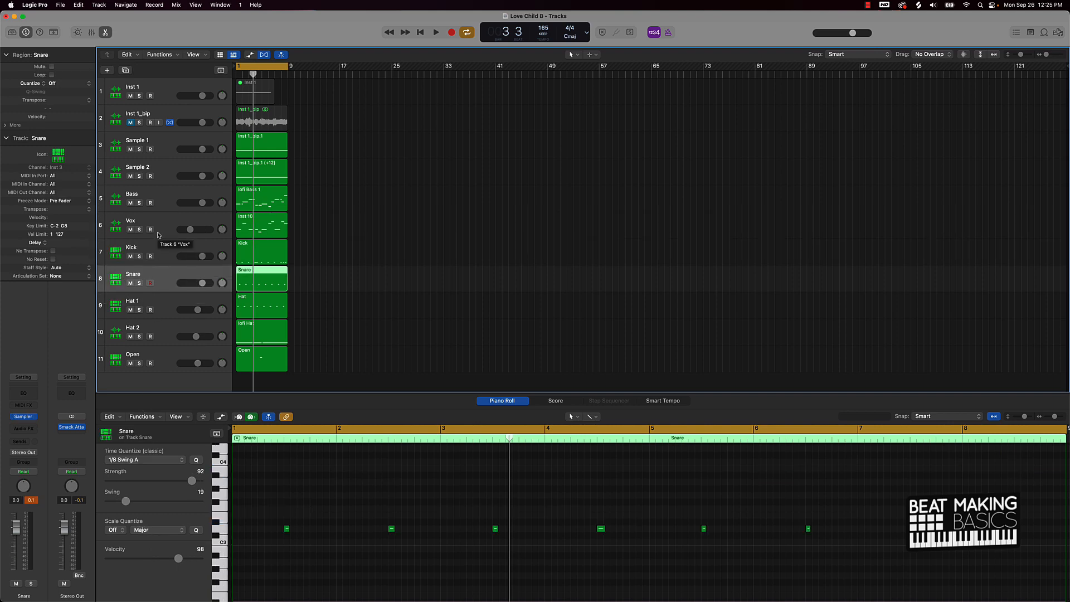
left_click_drag(160, 222, 153, 195)
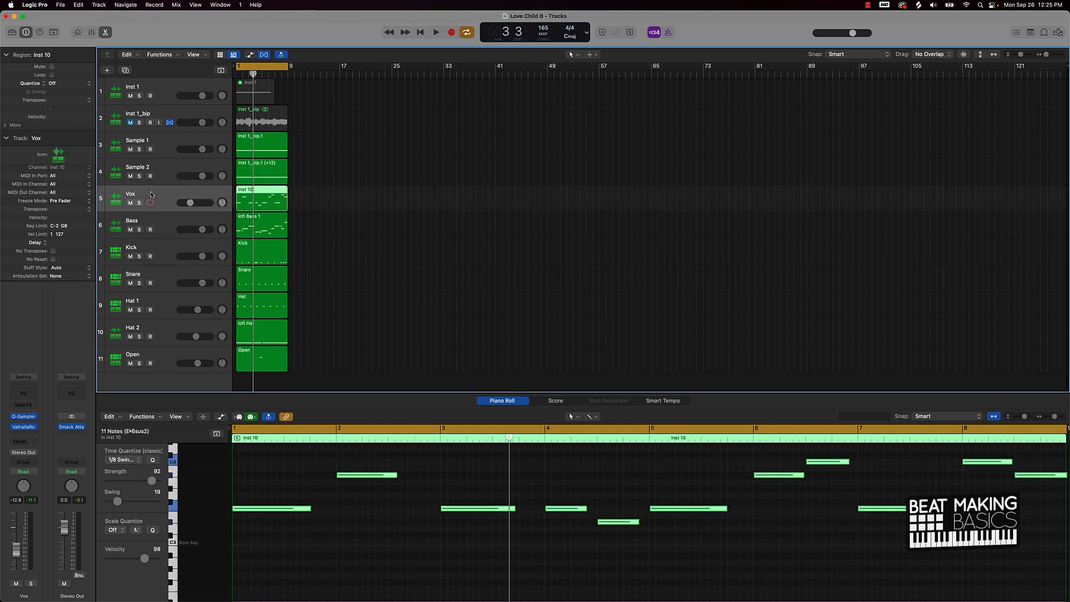
left_click(346, 271)
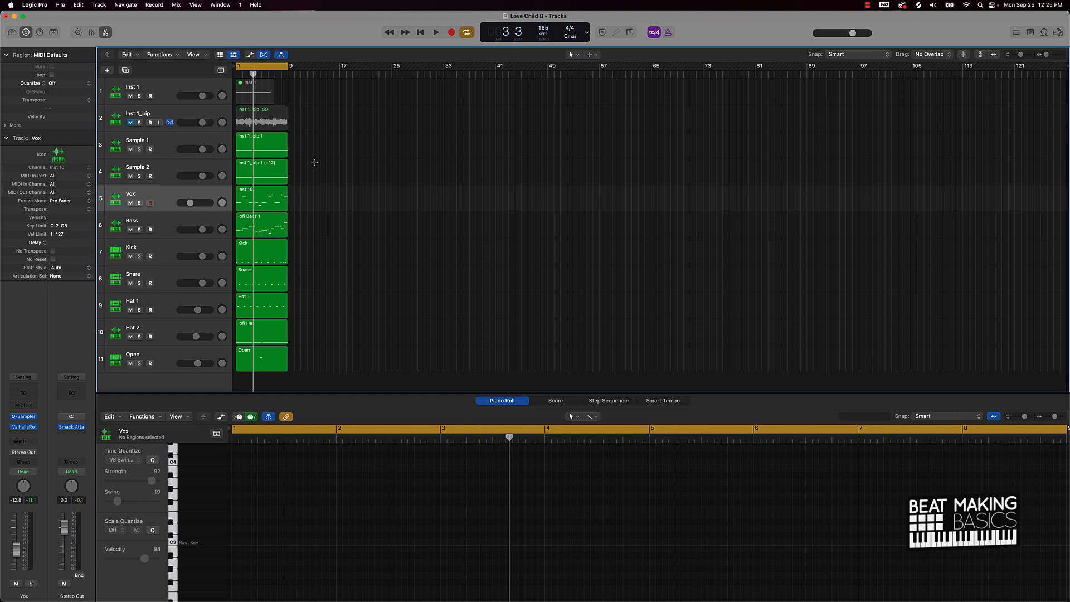
Step: Name all regions after their tracks
key("super+a")
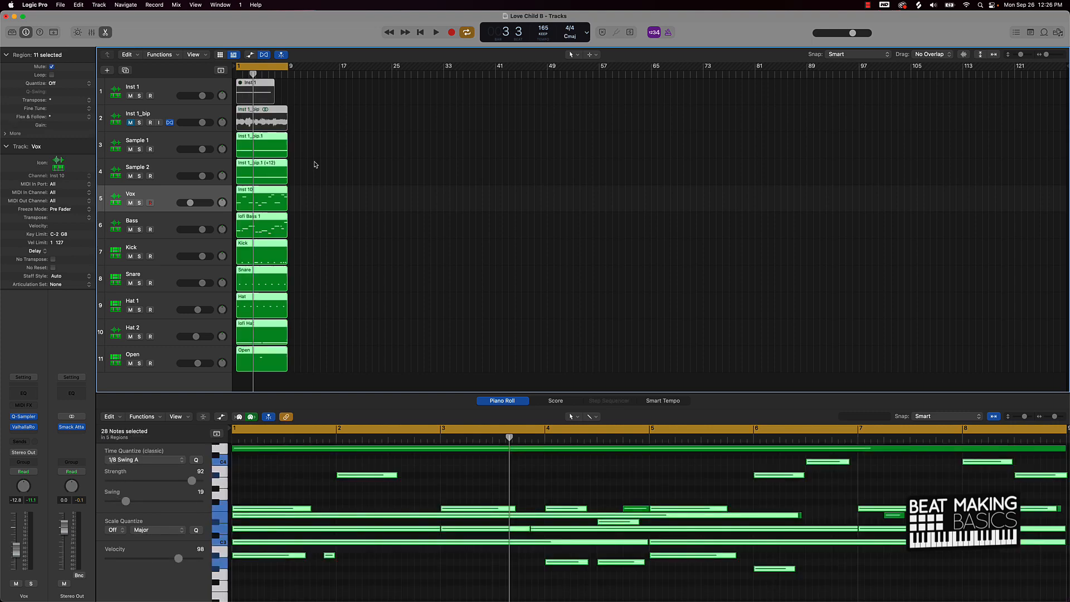
key("alt+shift+n")
left_click(325, 238)
Step: Delete the unused Inst 1 and Inst 1_bip tracks together with their regions
left_click(174, 106)
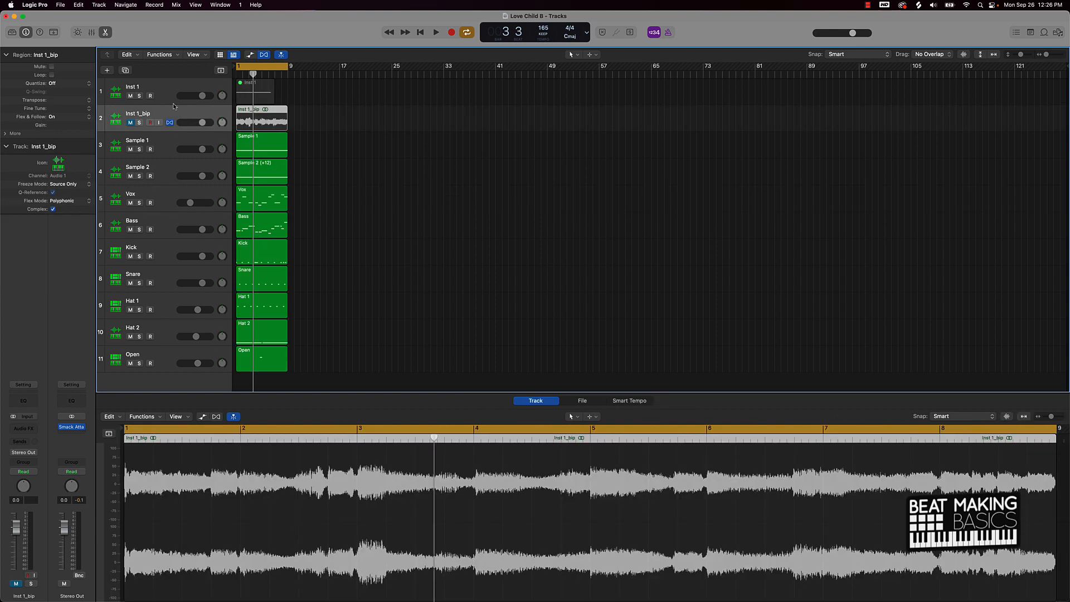
left_click(166, 93, "shift")
key("Delete")
key("Delete")
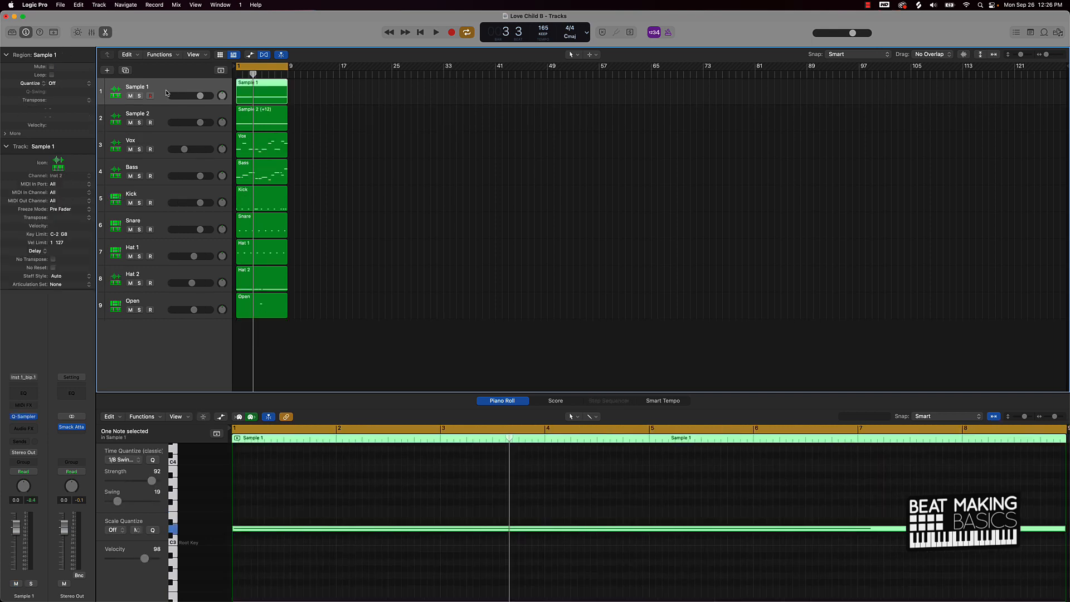
left_click(400, 113)
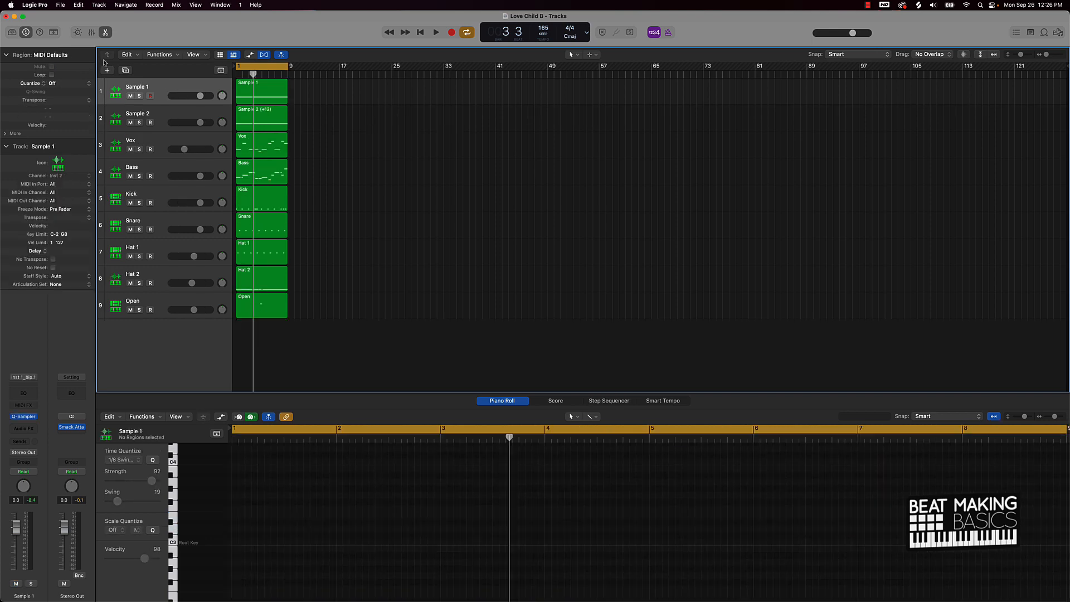
Step: Close the editor pane and adjust the arrangement zoom to show all nine tracks up to about bar 95
left_click(106, 33)
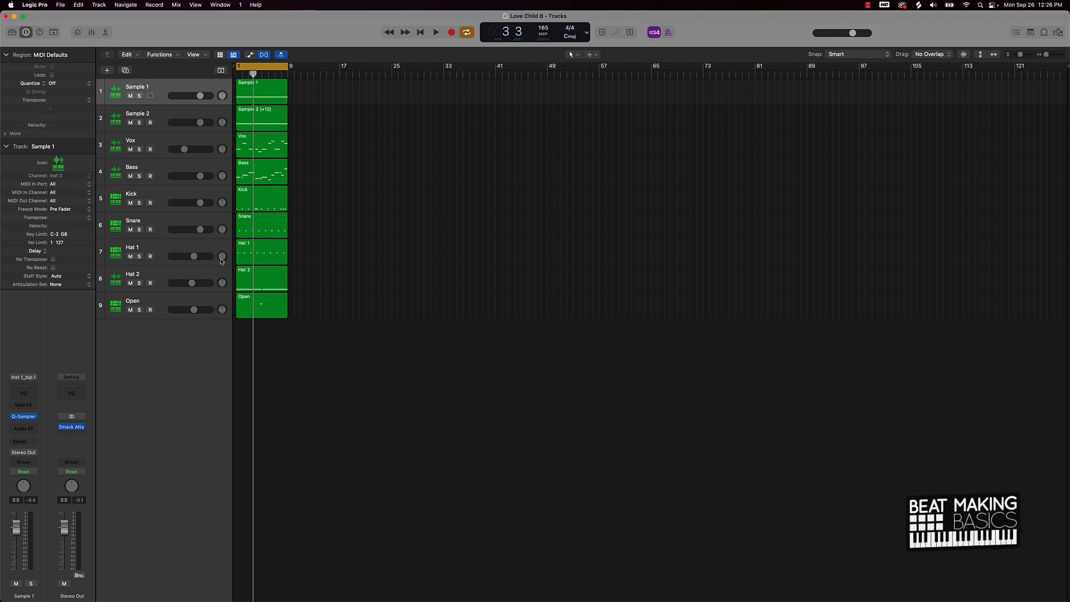
key("super+Up")
key("super+Up")
key("super+Right")
key("super+Right")
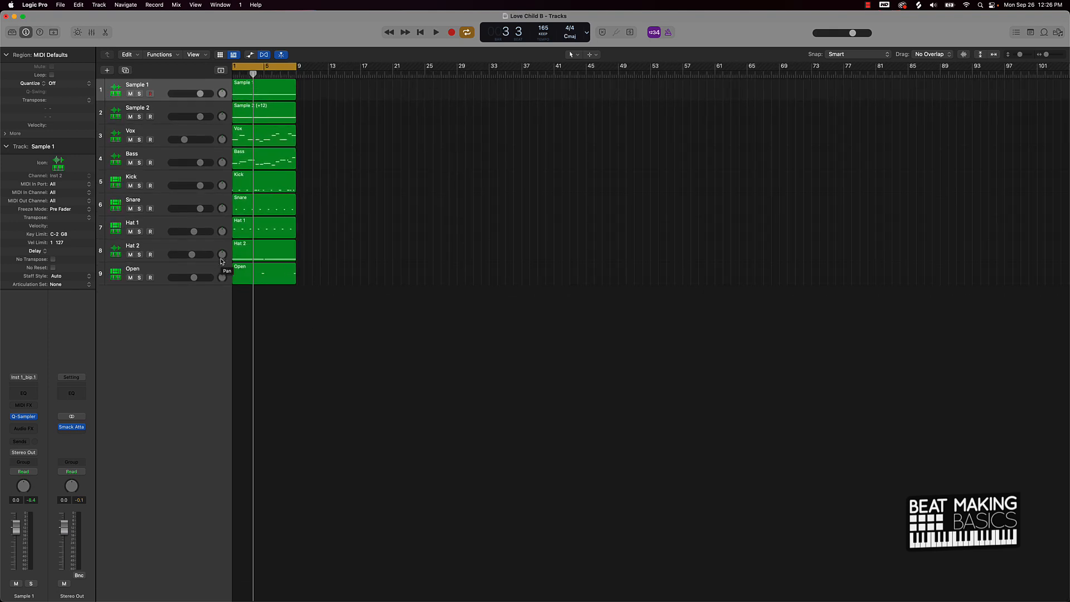
scroll(300, 282, "left", 1)
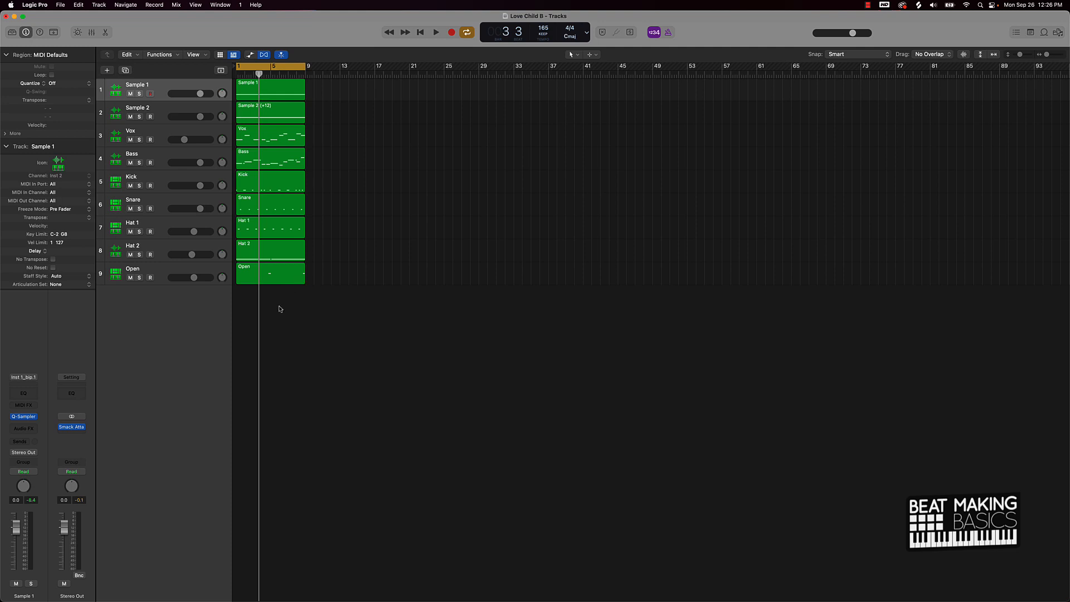
left_click_drag(279, 305, 241, 148)
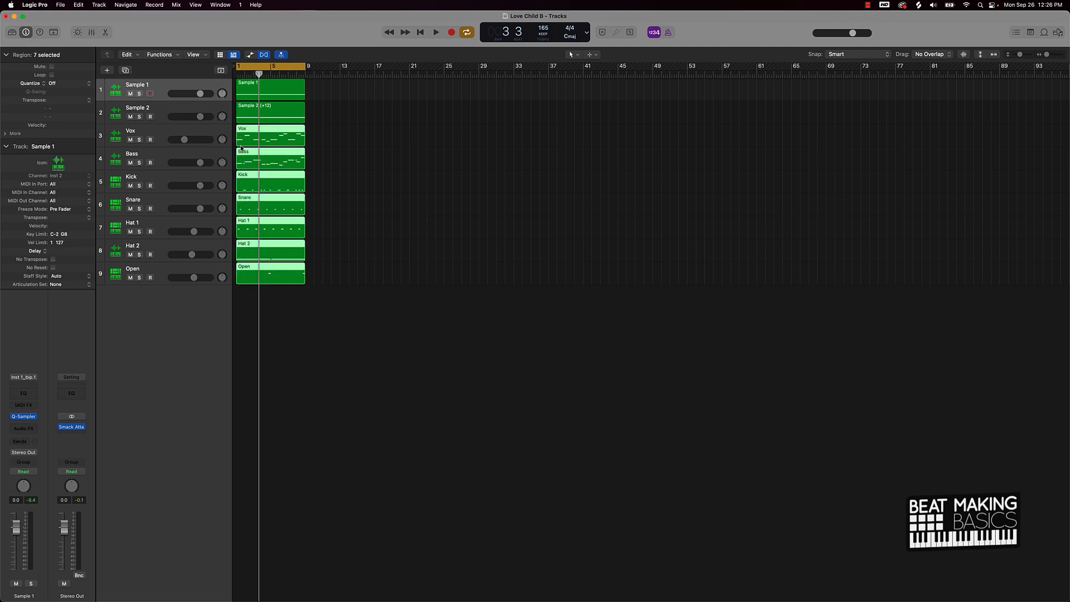
key("super+a")
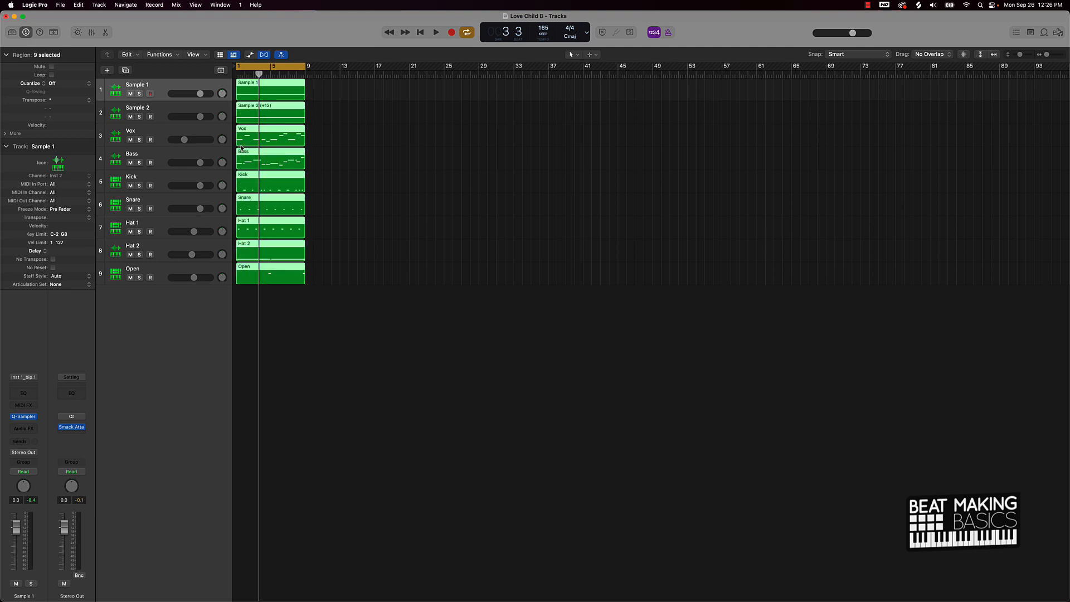
left_click(337, 240)
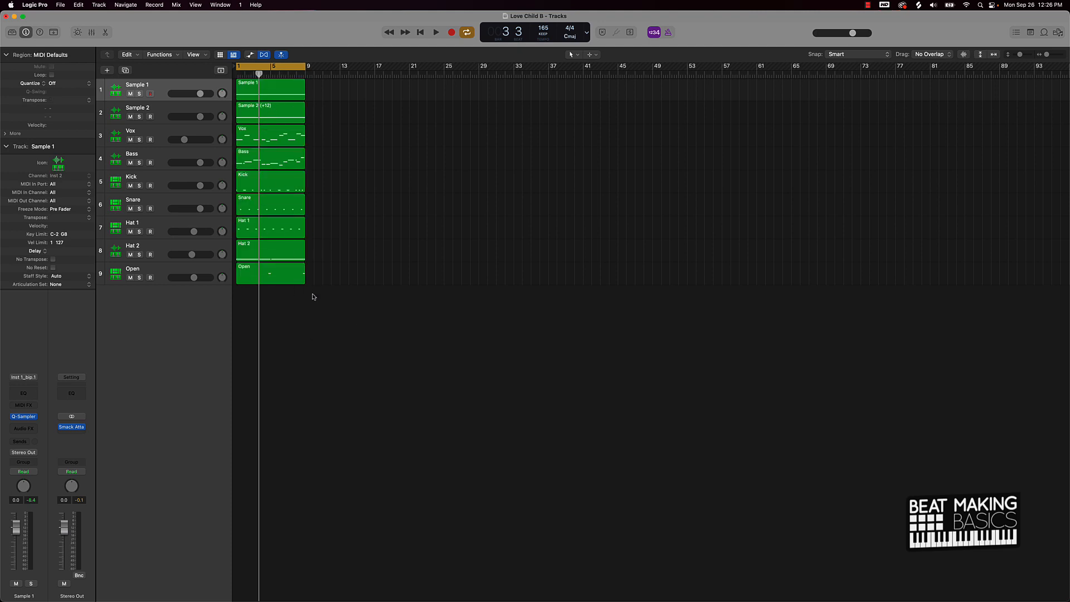
Step: Select all nine regions and move the playhead to bar 9
key("super+a")
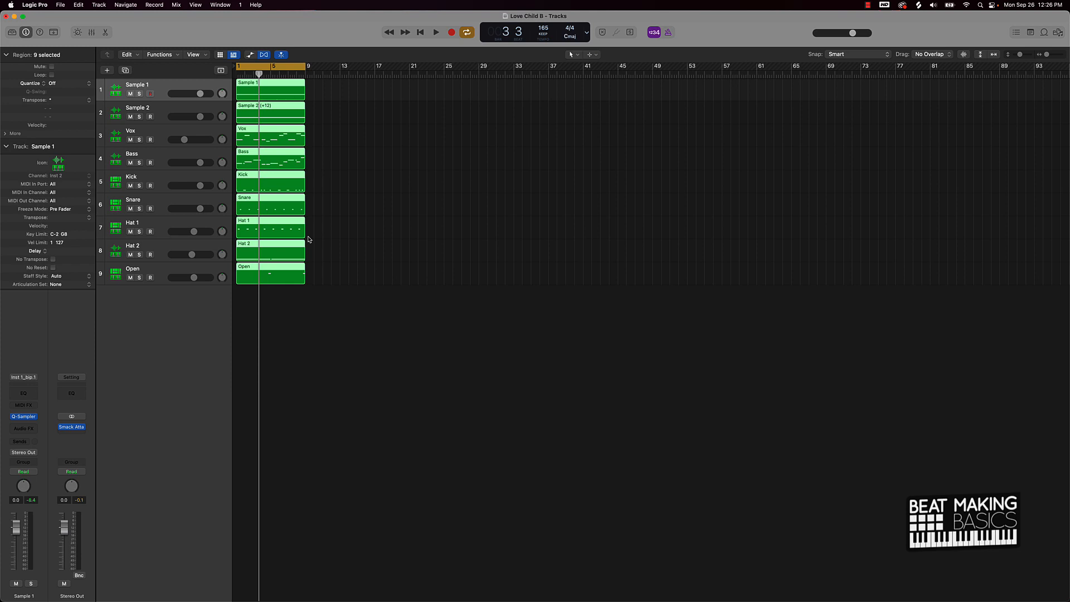
key("period")
key("period")
key("period")
key("period")
key("period")
key("period")
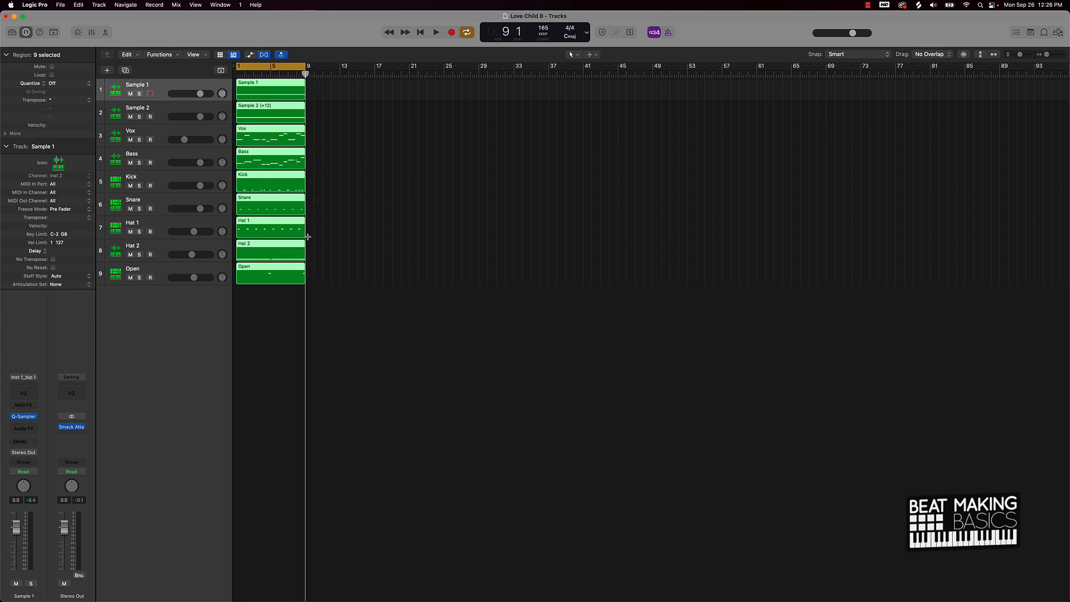
Step: Repeat the selected regions seven times so the eight-bar pattern fills the arrangement up to bar 65
key("super+r")
key("super+r")
key("super+r")
key("super+r")
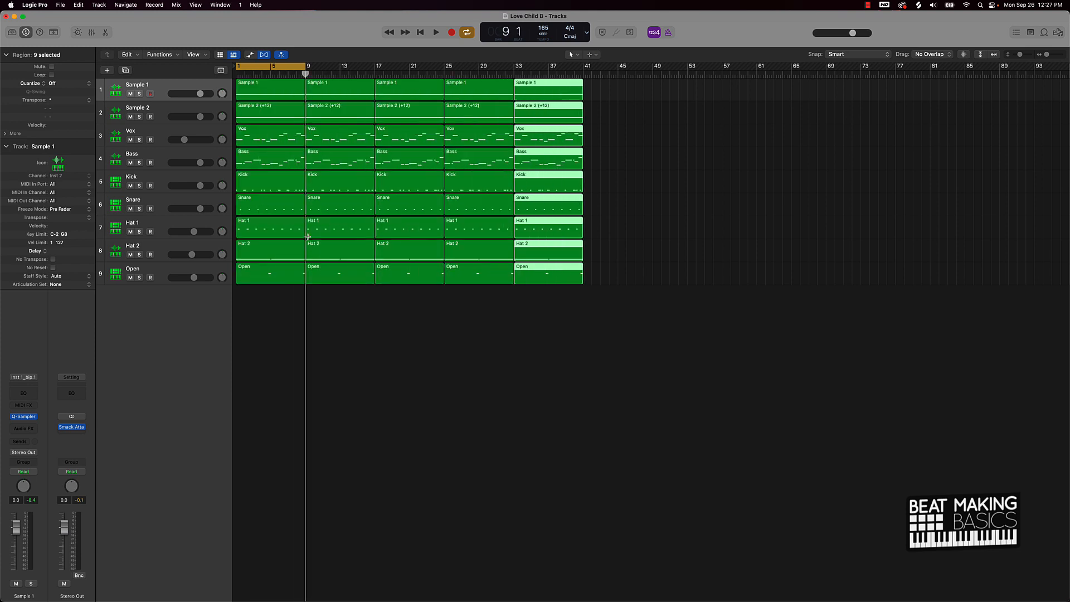
key("super+r")
key("super+r")
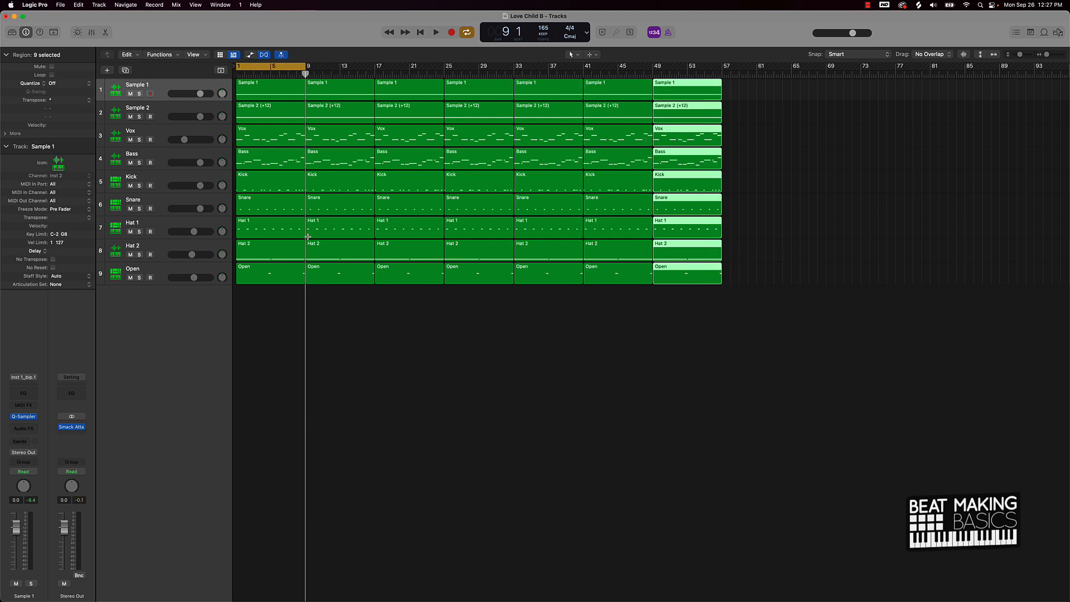
key("super+r")
scroll(430, 155, "right", 3)
scroll(764, 156, "right", 5)
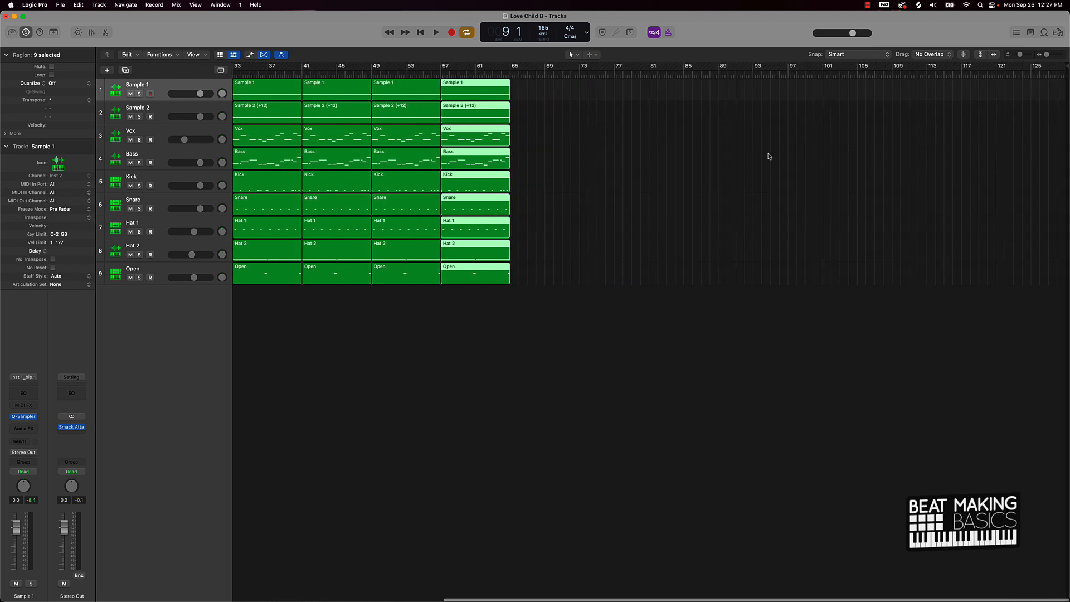
Step: Mute the bars 1–8 regions on every track except Sample 1, leaving an intro with only that sample
scroll(764, 154, "left", 10)
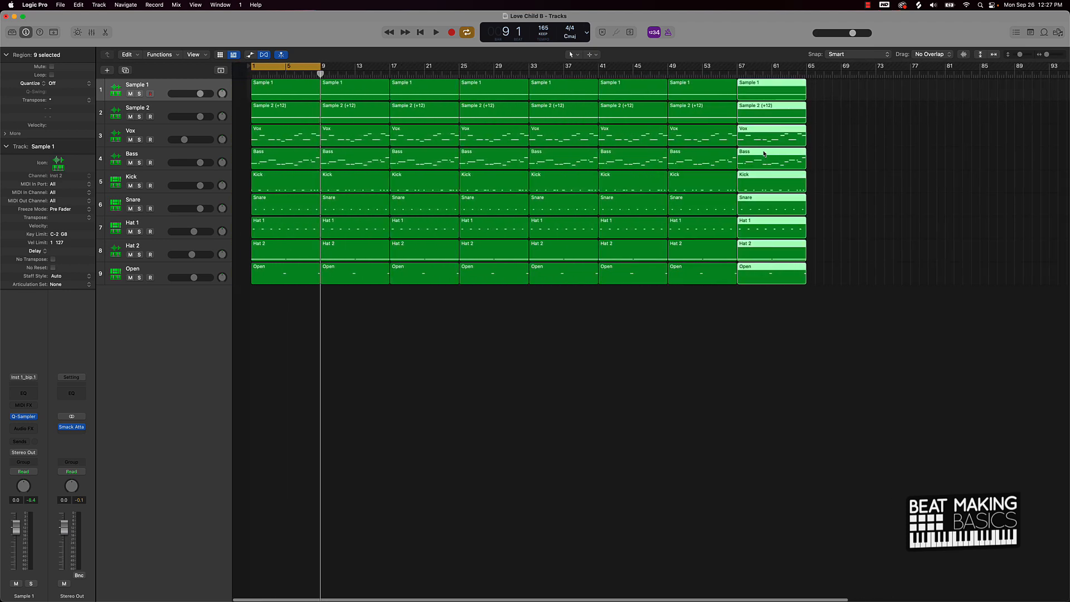
left_click(422, 333)
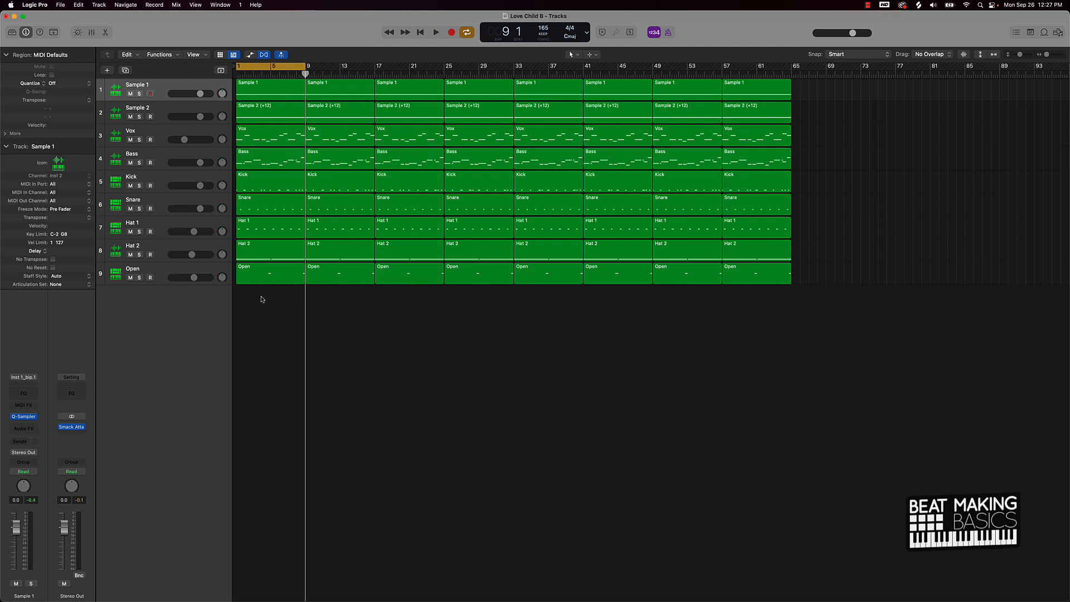
left_click_drag(260, 295, 256, 121)
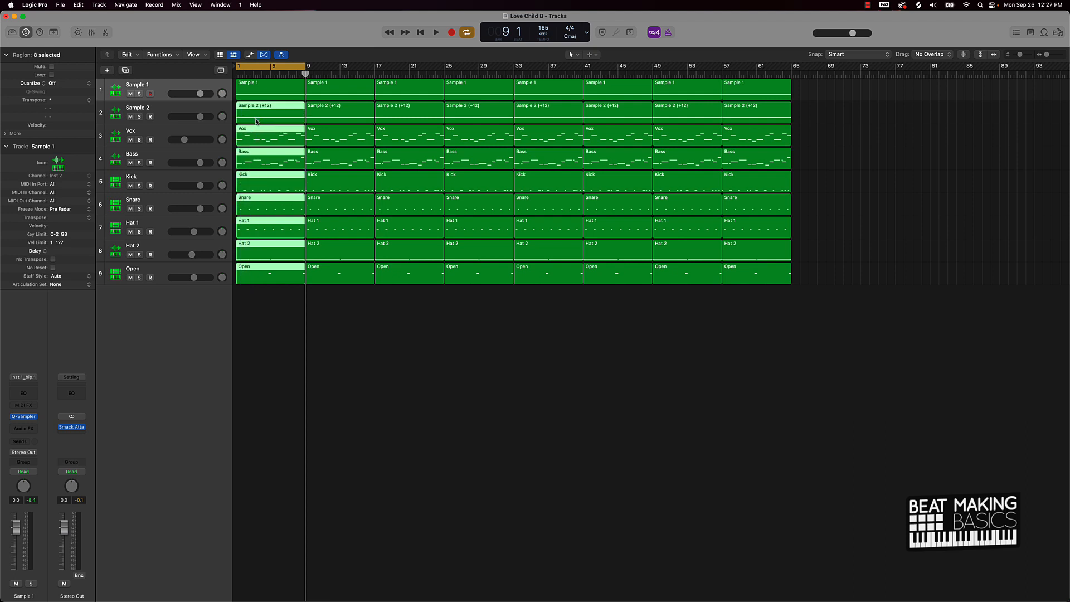
key("ctrl+m")
key("ctrl+m")
key("ctrl+m")
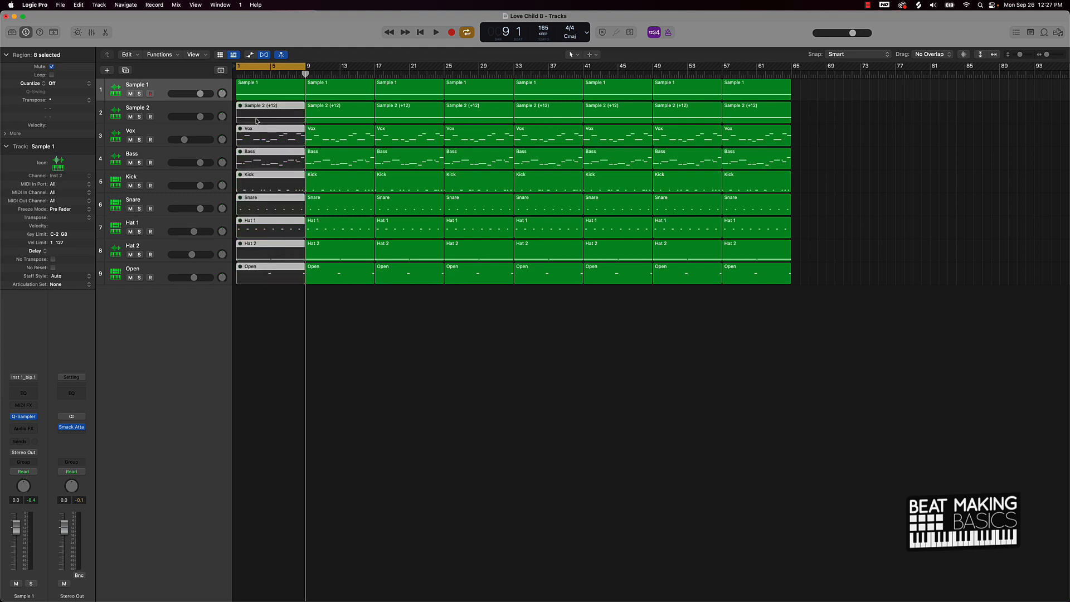
key("Delete")
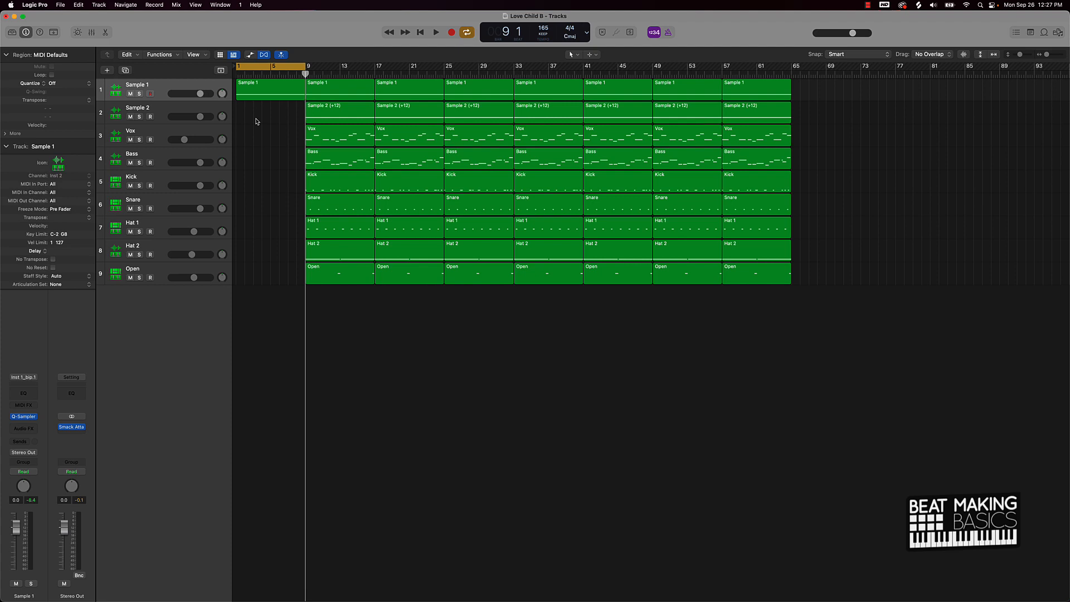
key("super+z")
key("ctrl+m")
key("ctrl+m")
key("ctrl+m")
key("ctrl+m")
key("ctrl+m")
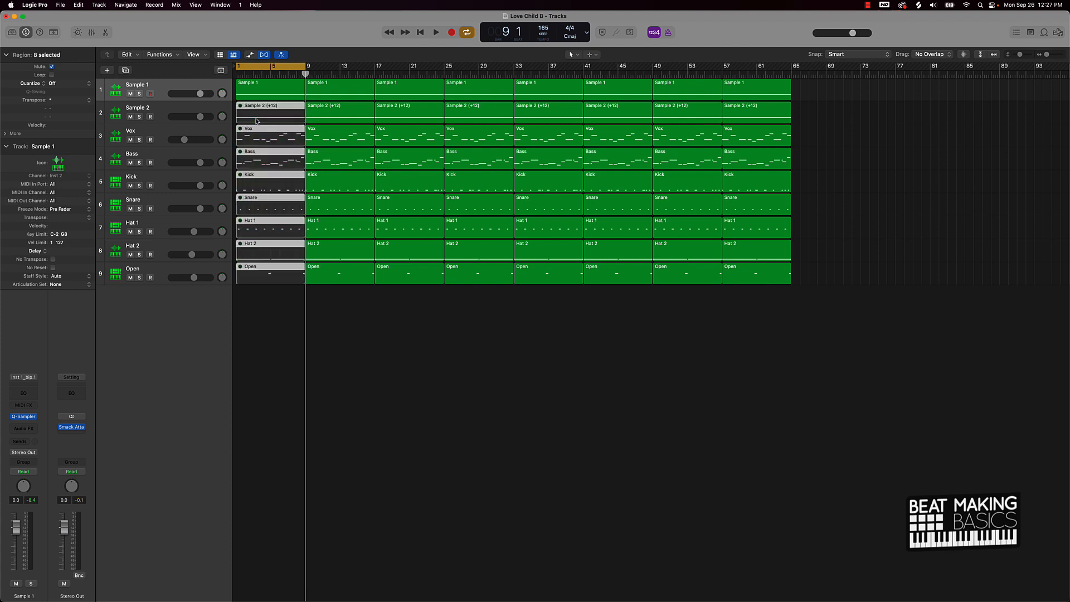
key("ctrl+m")
left_click(274, 314)
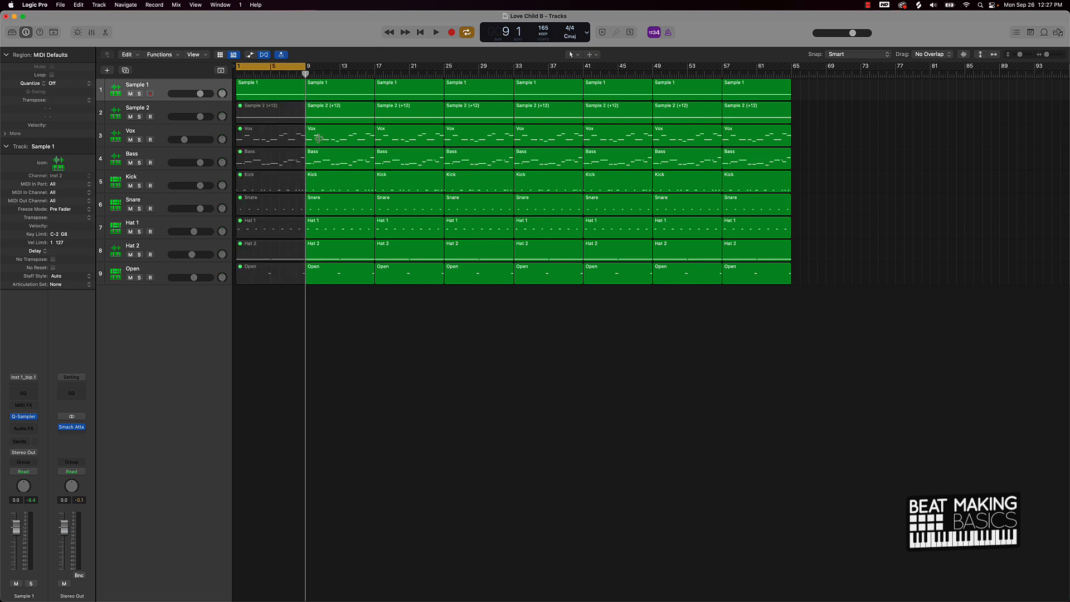
Step: Turn off cycle mode and play the arrangement from bar 1 through the intro into the full section, then stop
left_click(285, 66)
key("Return")
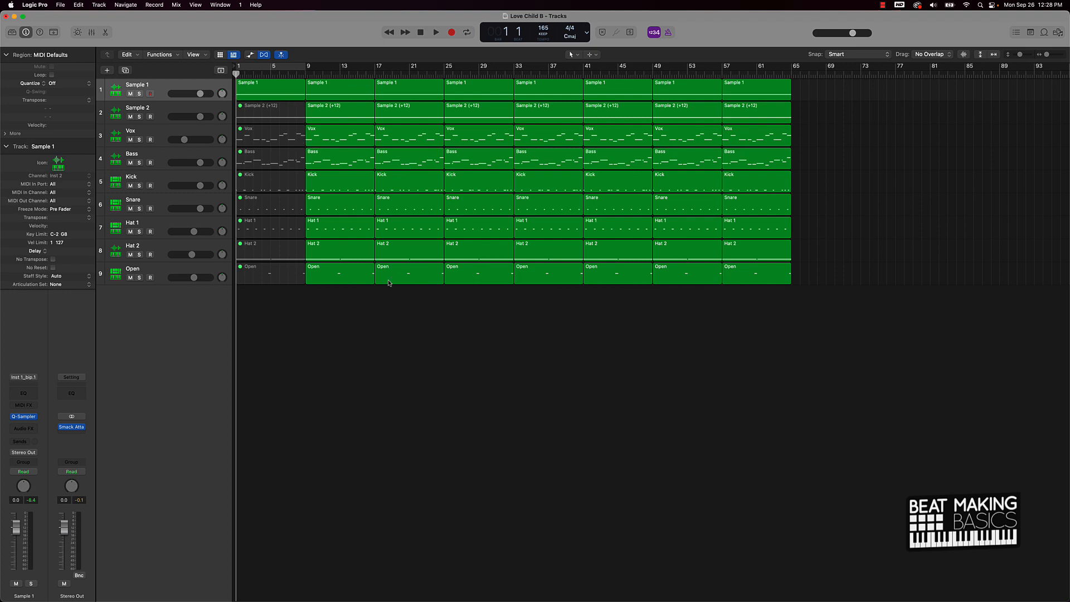
key("space")
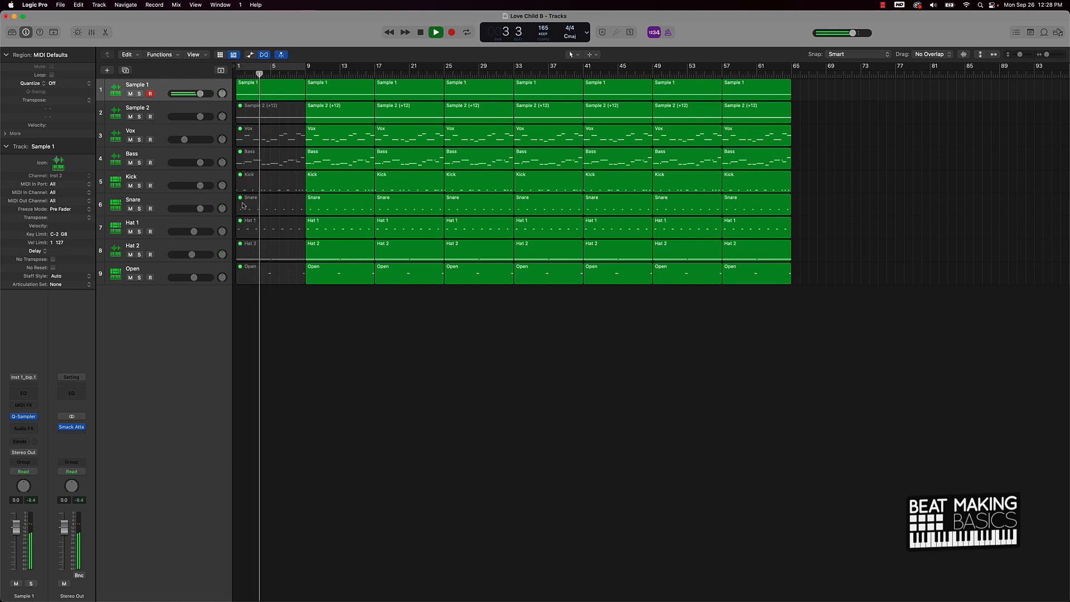
left_click(267, 139)
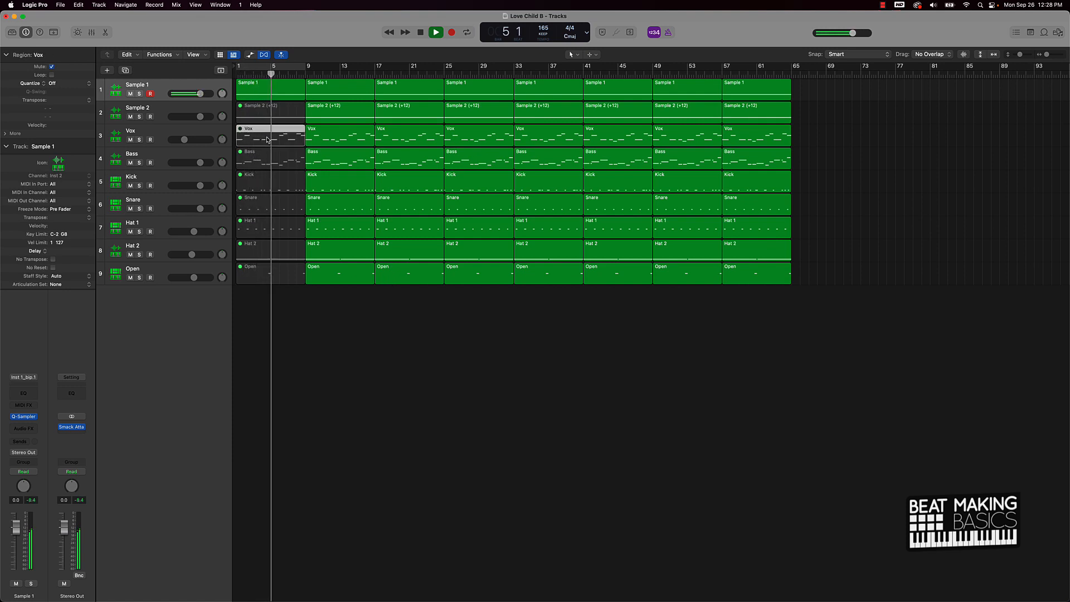
key("super+Tab")
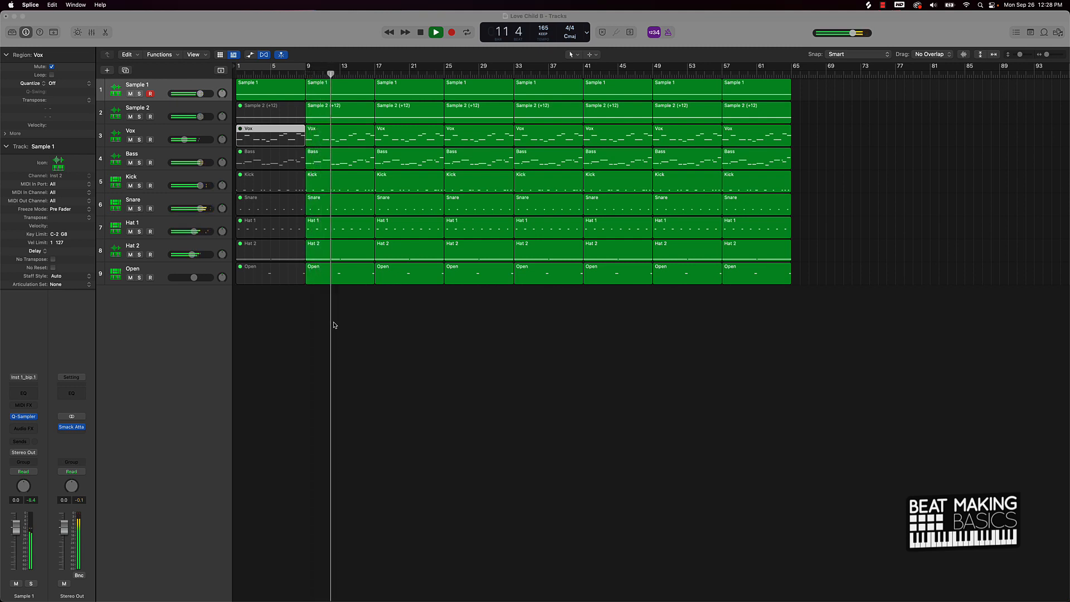
left_click(334, 325)
key("space")
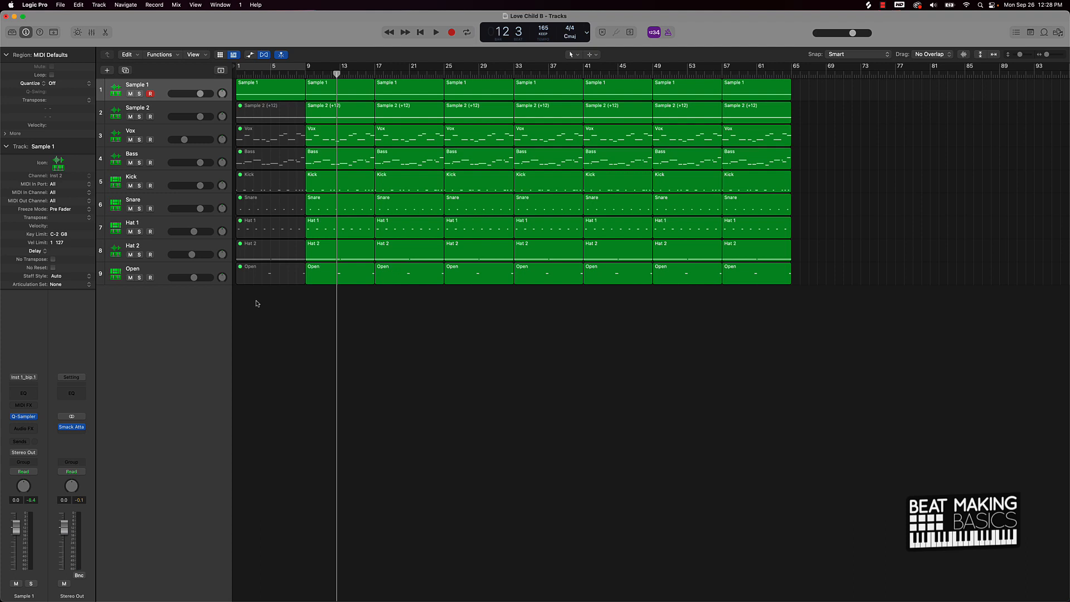
Step: Color all nine intro regions in bars 1–8 turquoise
left_click_drag(258, 304, 262, 90)
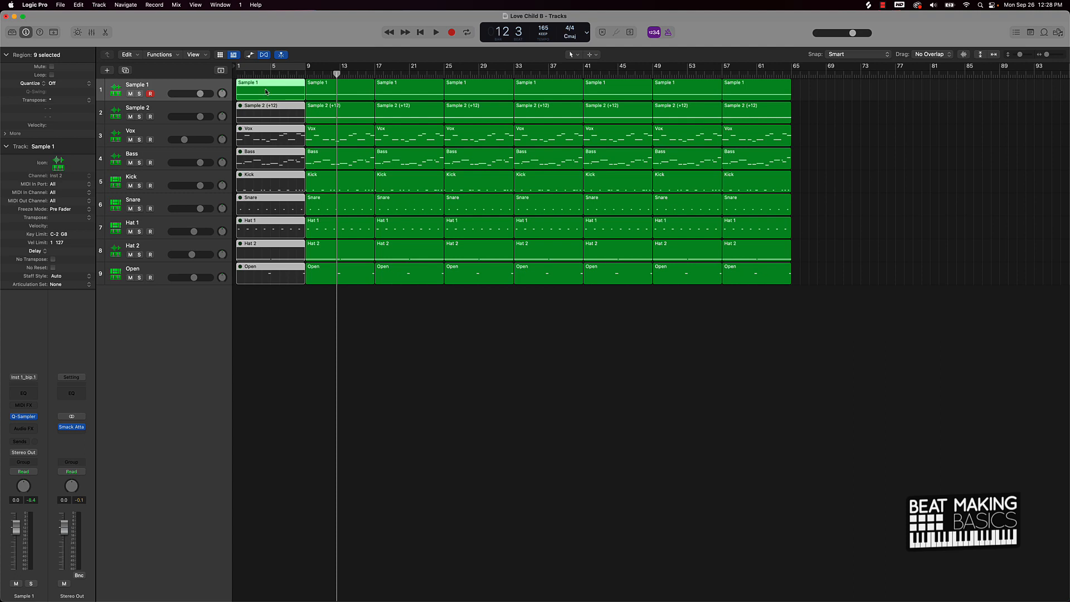
left_click(53, 33)
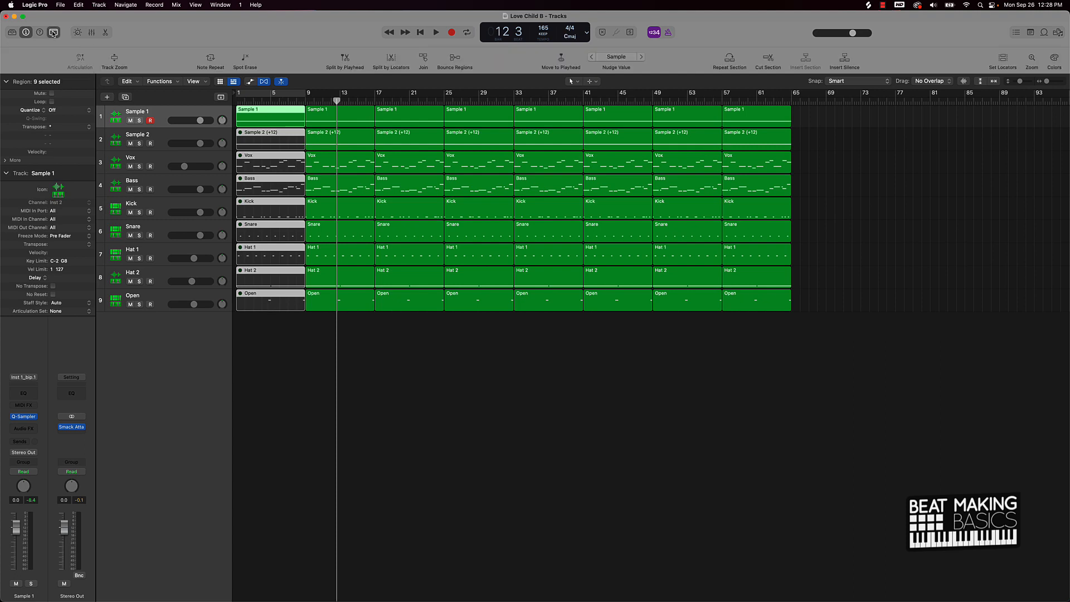
left_click(1054, 60)
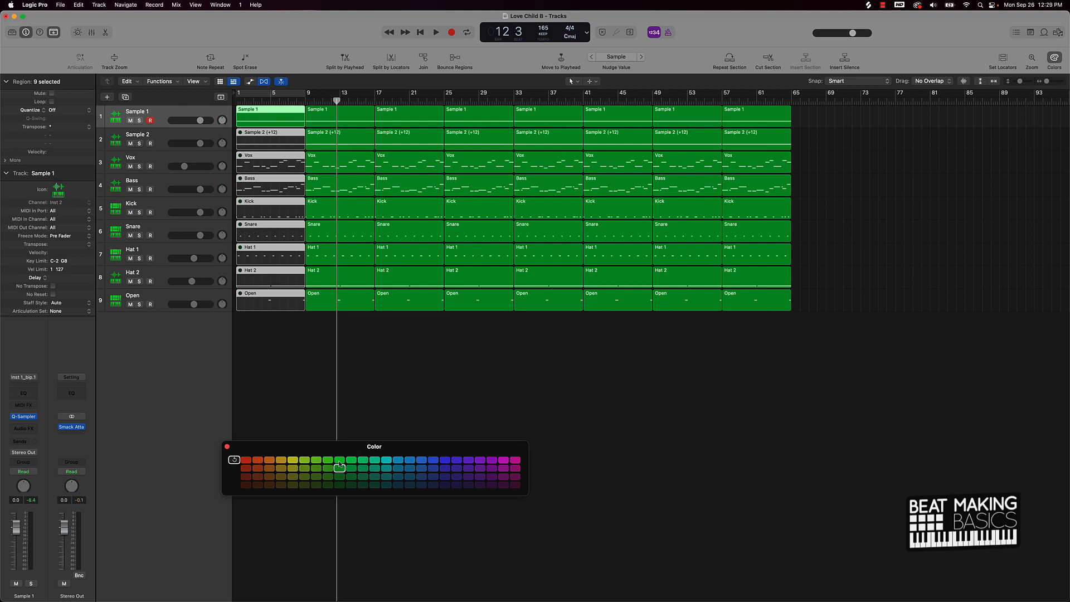
left_click(387, 461)
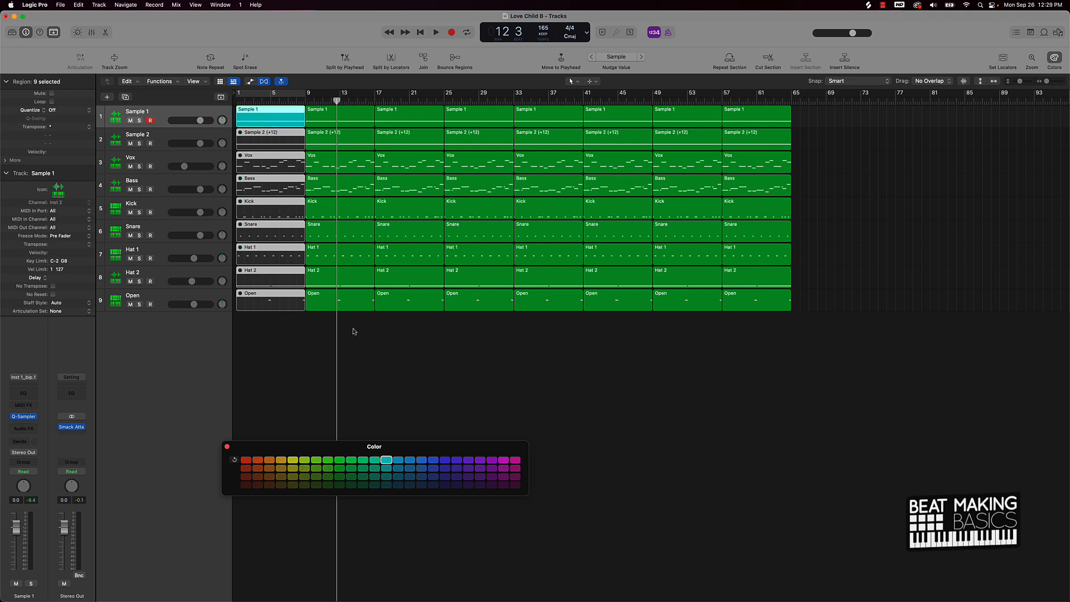
Step: Color all nine regions in the section starting at bar 9 blue, and deselect them
left_click_drag(353, 332, 356, 109)
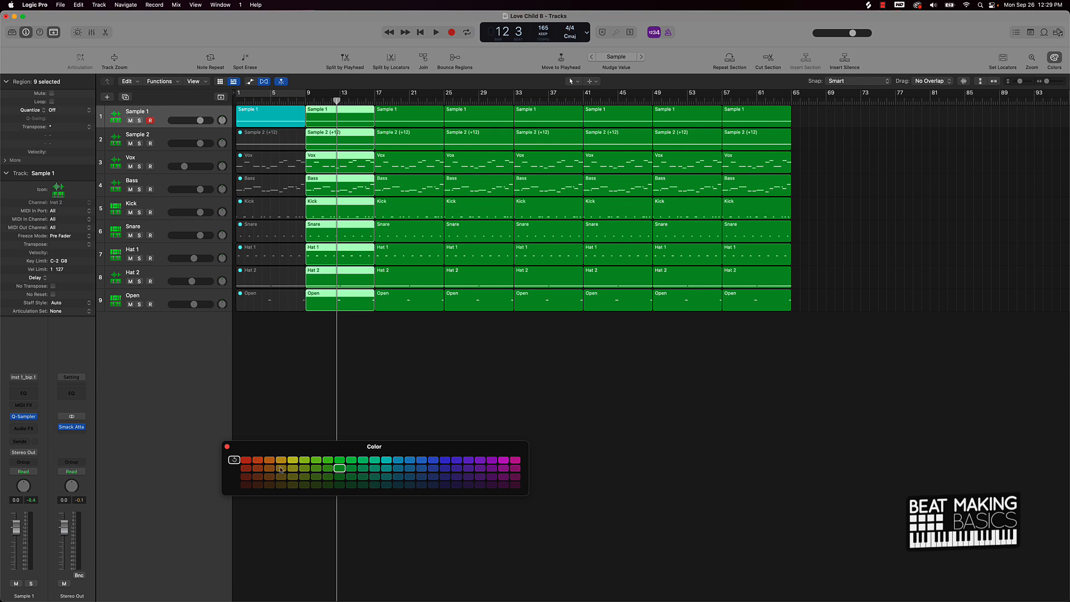
left_click(445, 460)
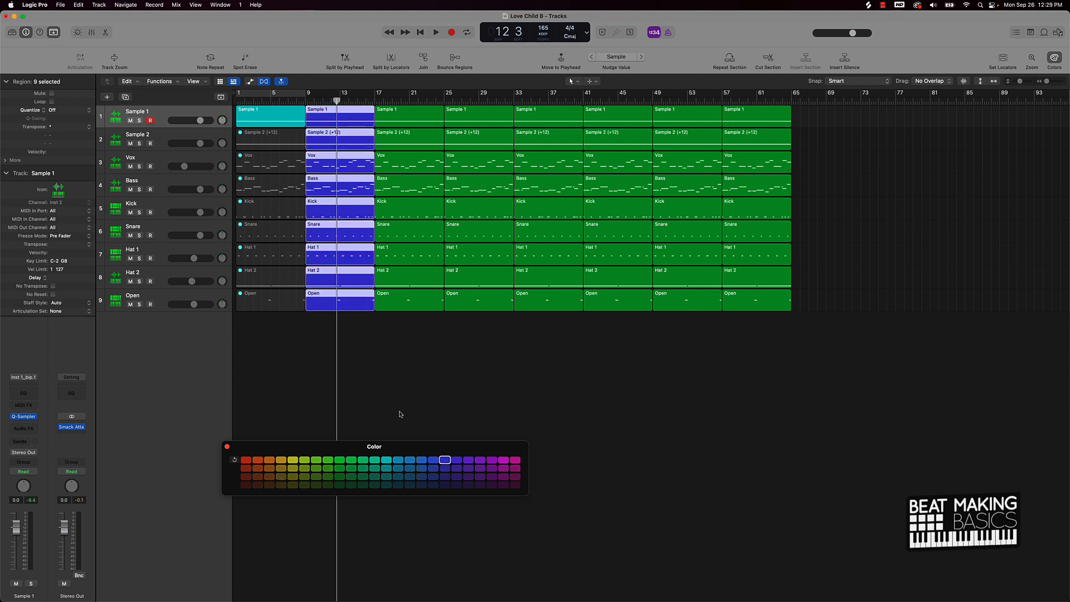
left_click(403, 385)
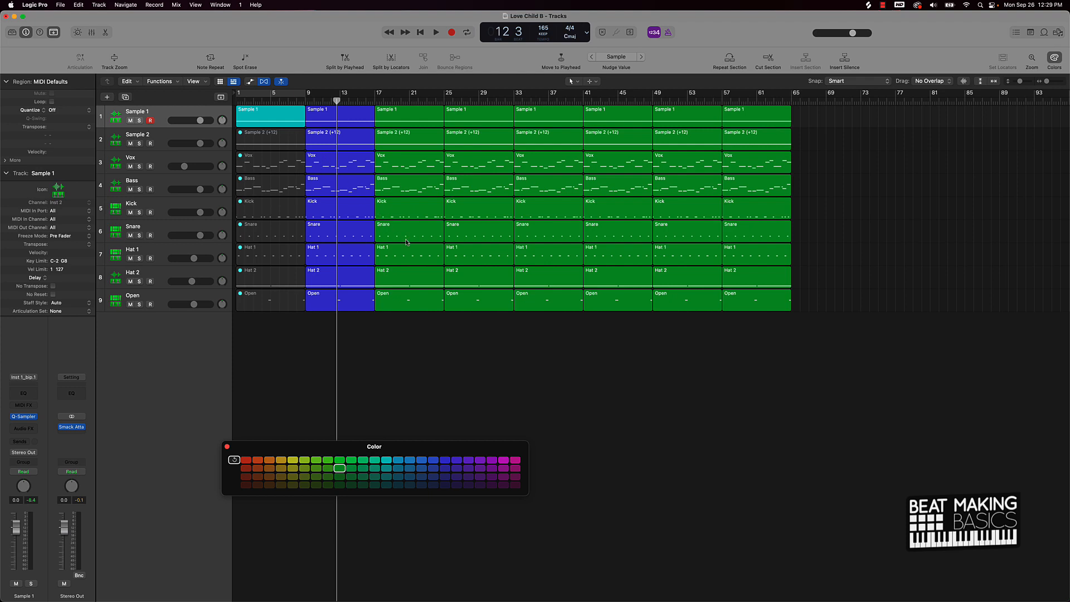
Step: Set the cycle range from bar 17 to bar 33 and mute the Kick region at bar 17
left_click_drag(378, 94, 513, 95)
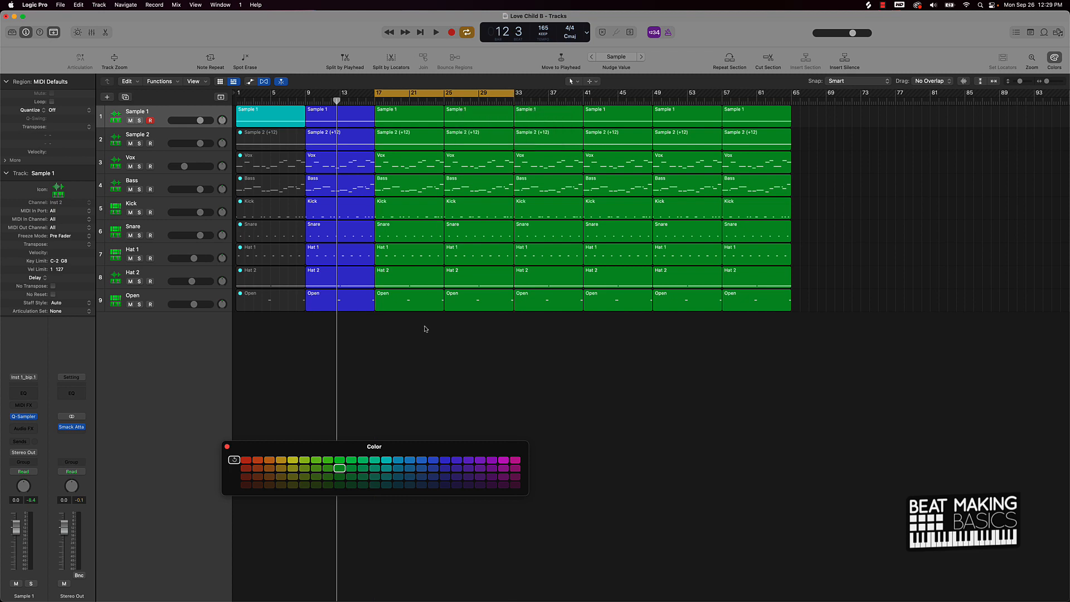
left_click(415, 212)
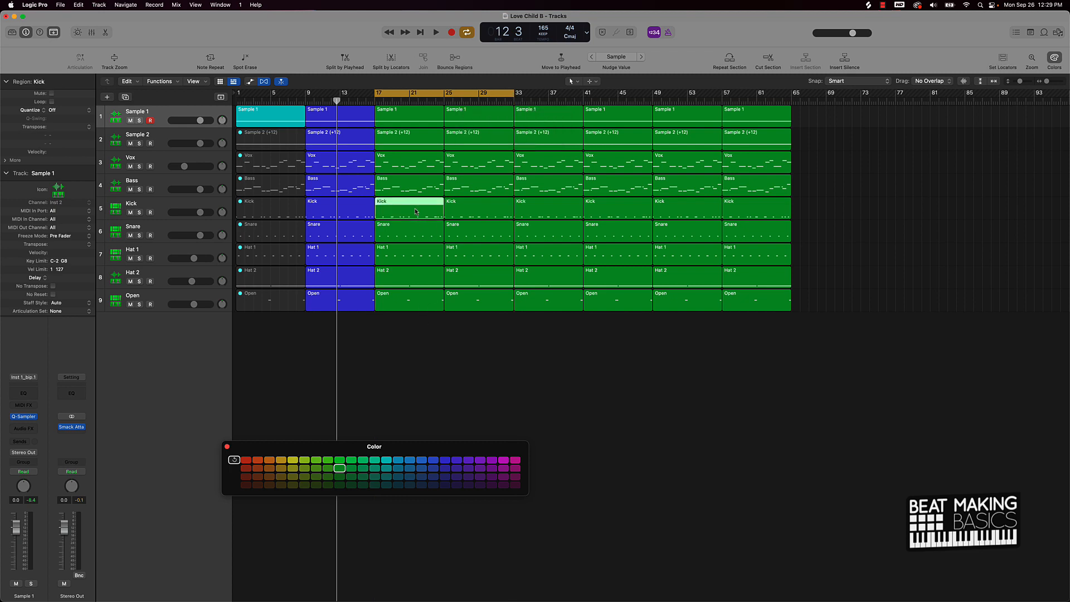
key("ctrl+m")
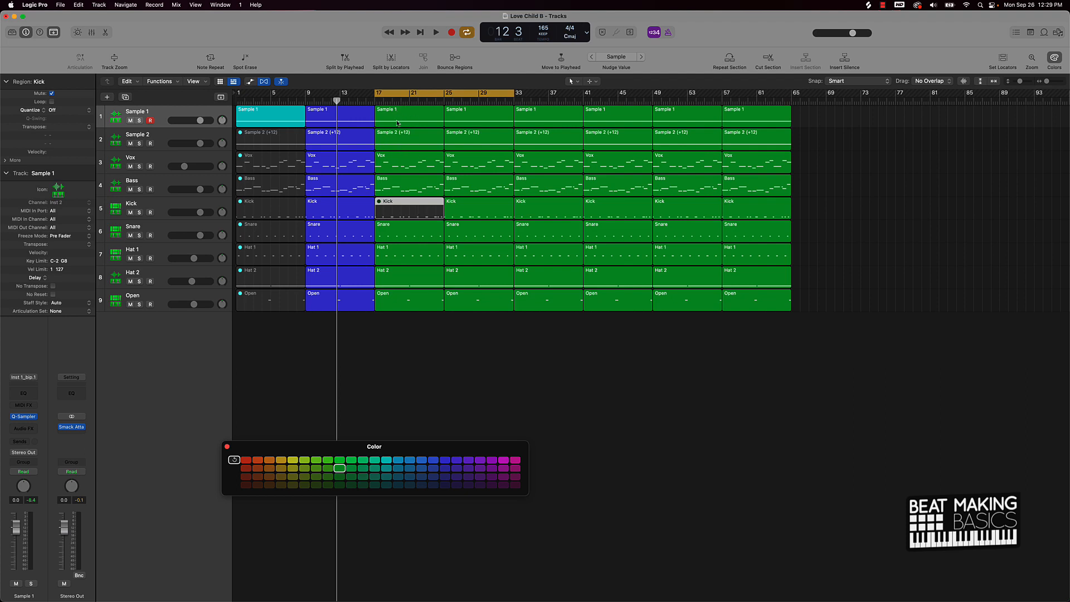
Step: Audition the Sample 1 and Sample 2 tracks soloed one after the other from bar 17, and clear both solos
left_click(140, 120)
key("space")
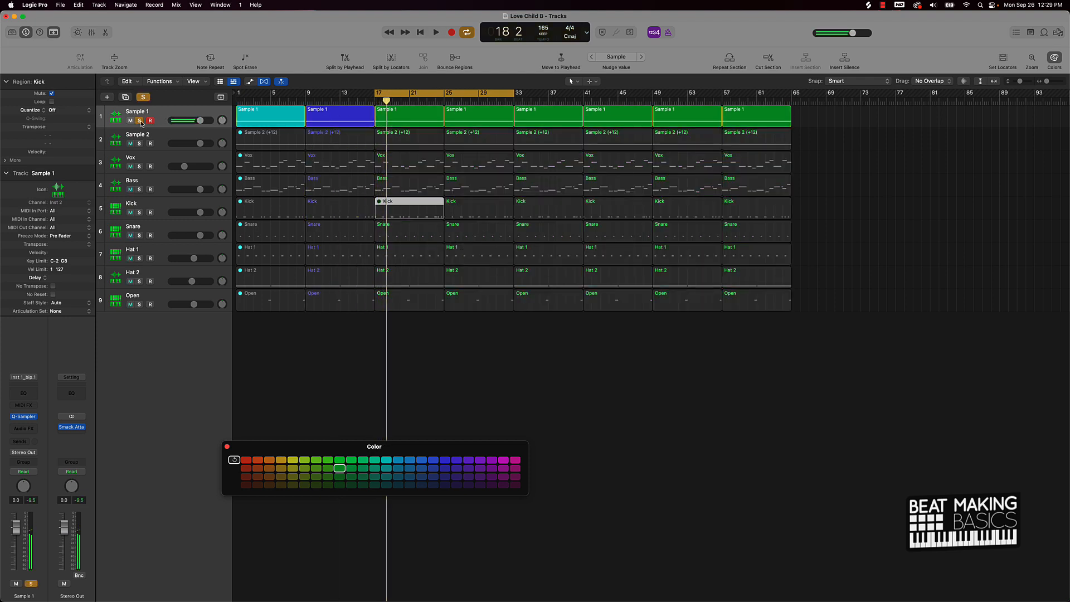
key("space")
left_click(140, 120)
left_click(140, 144)
key("space")
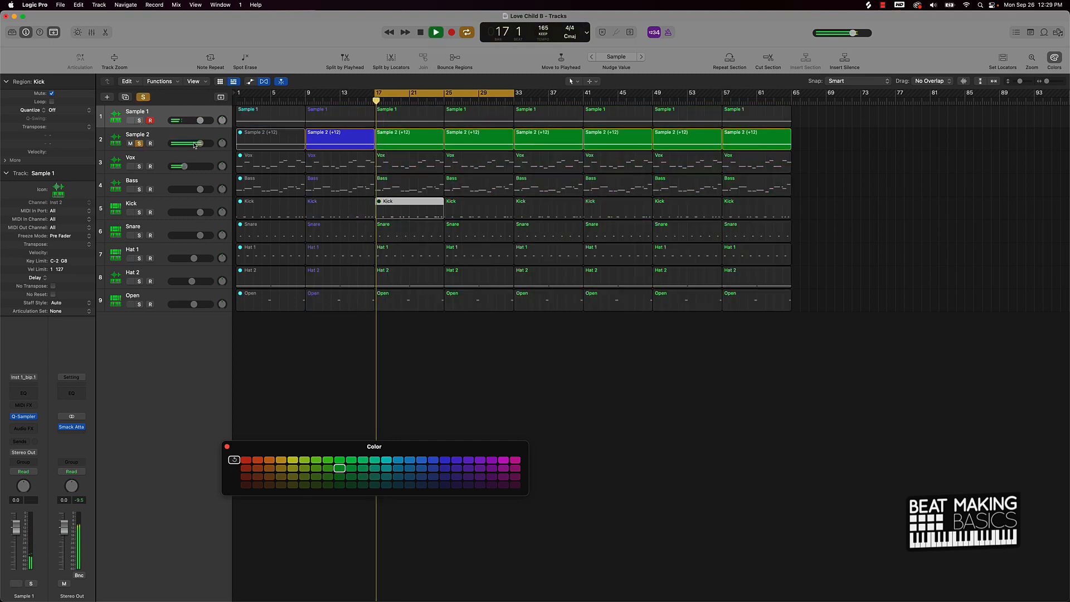
key("space")
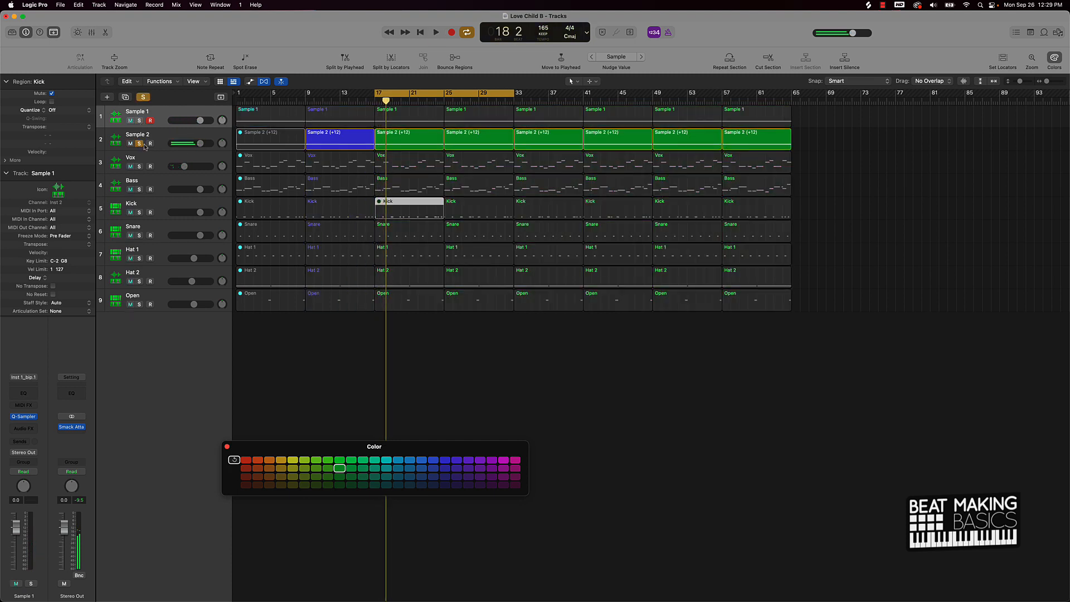
left_click(139, 143)
left_click(457, 334)
Step: Mute the Sample 2 region at bar 17 and the Sample 1 region at bar 25 so the samples alternate
left_click(406, 139)
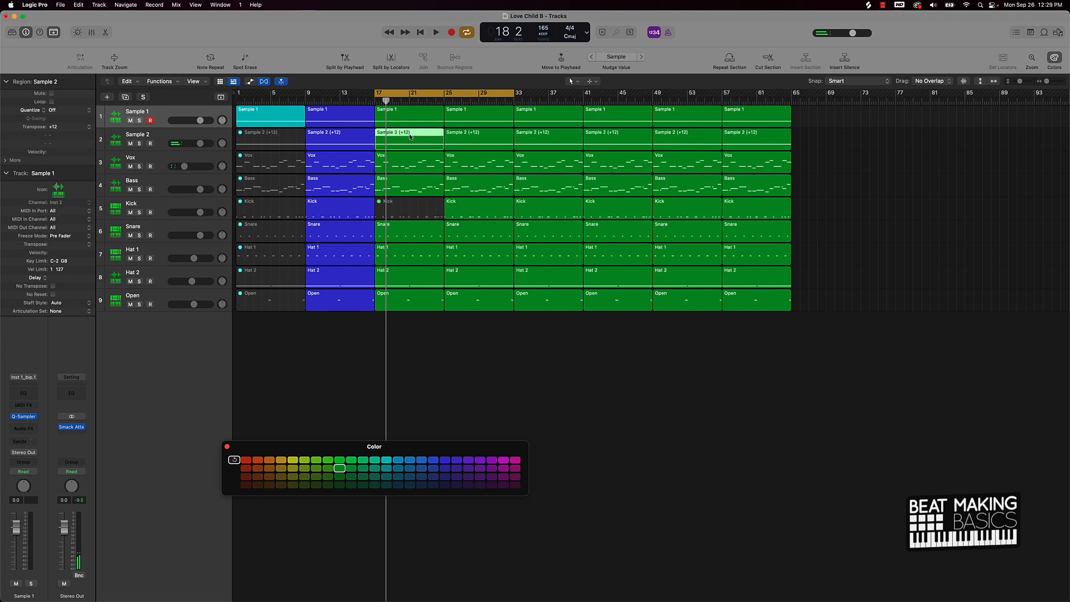
left_click(499, 111, "shift")
key("ctrl+m")
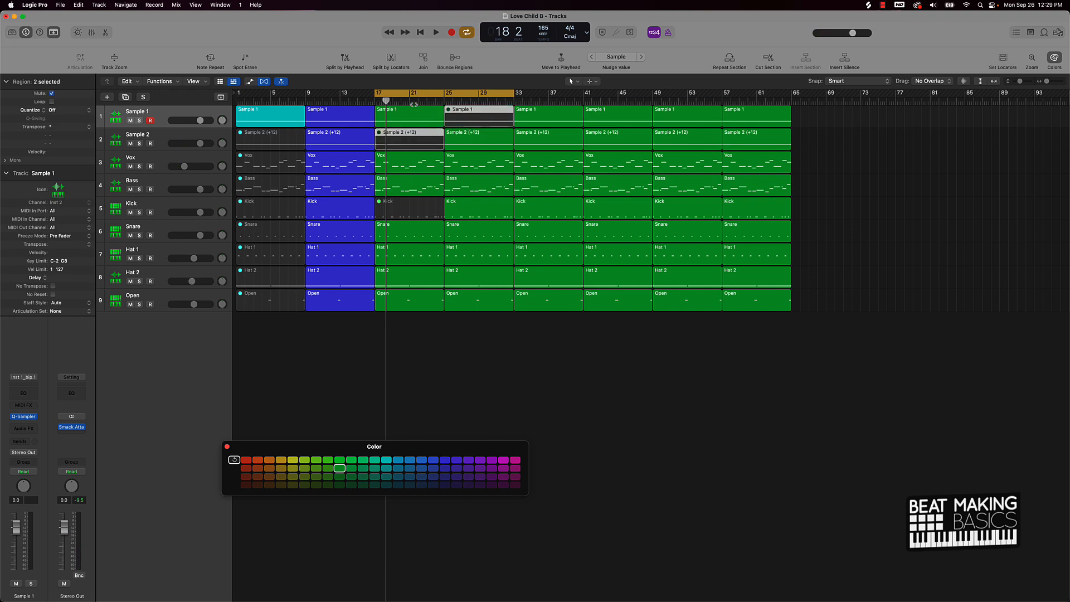
Step: Mute the two Vox regions at bars 17 and 25, and clear the selection
left_click(405, 166)
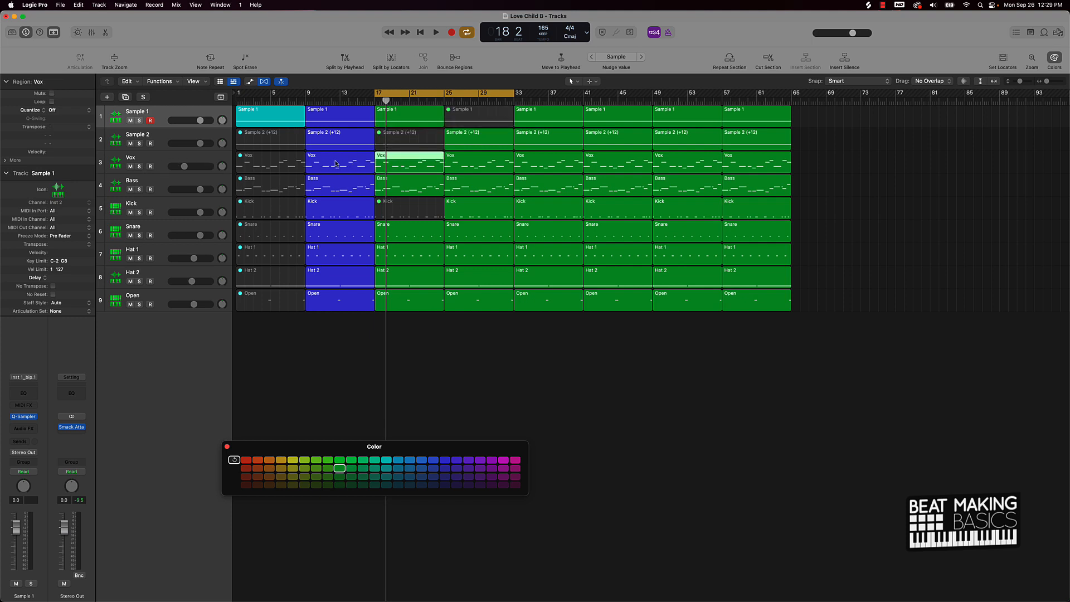
left_click(468, 174, "shift")
key("ctrl+m")
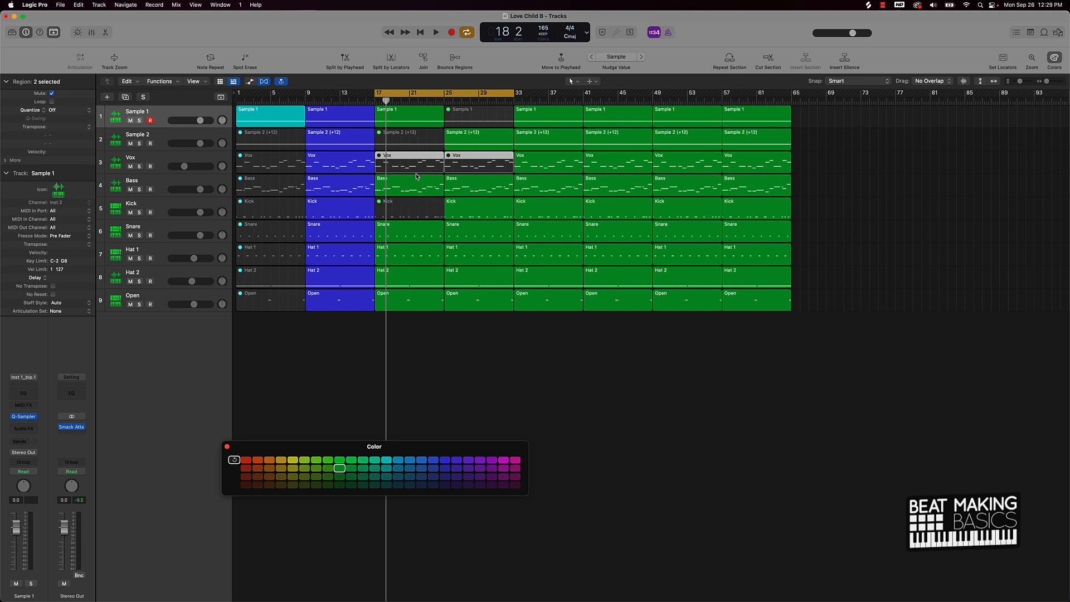
left_click(490, 355)
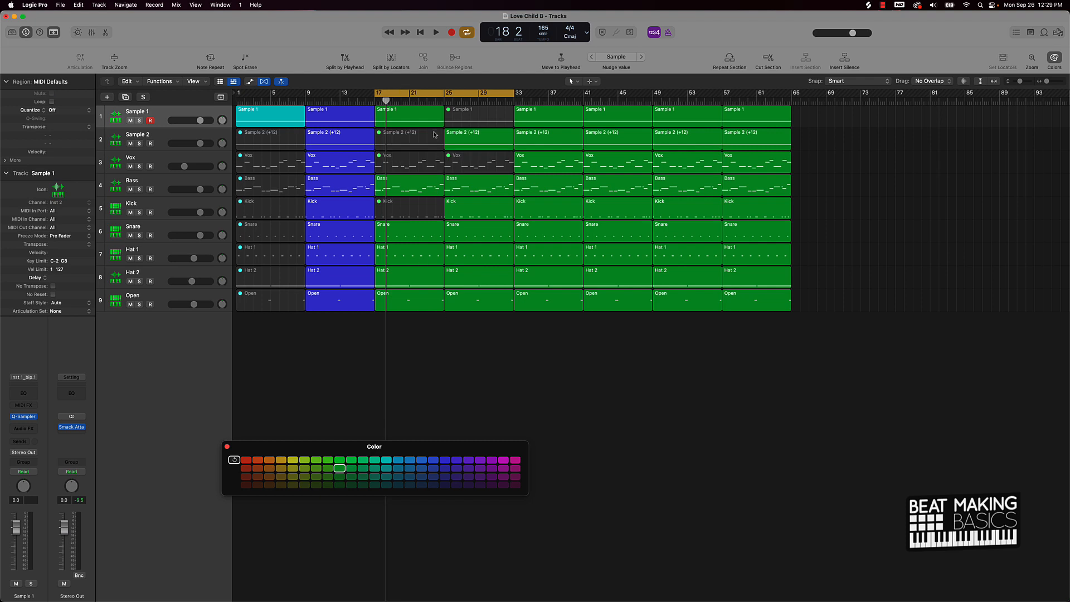
Step: Play the cycled section from bar 17, mute its first Hat 2 region, and stop playback
key("space")
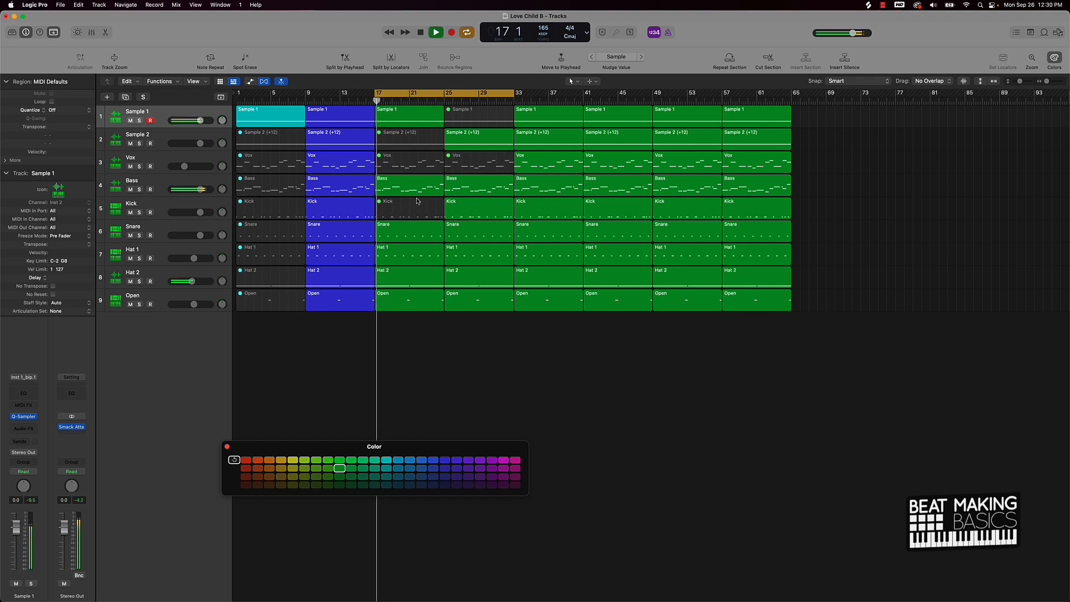
left_click(398, 280)
key("ctrl+m")
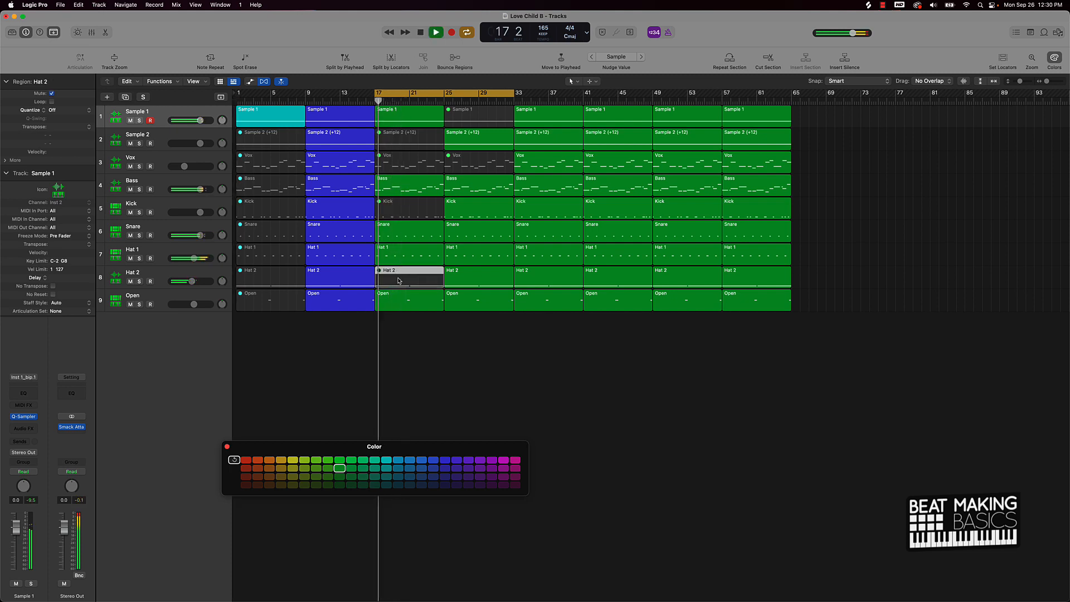
key("space")
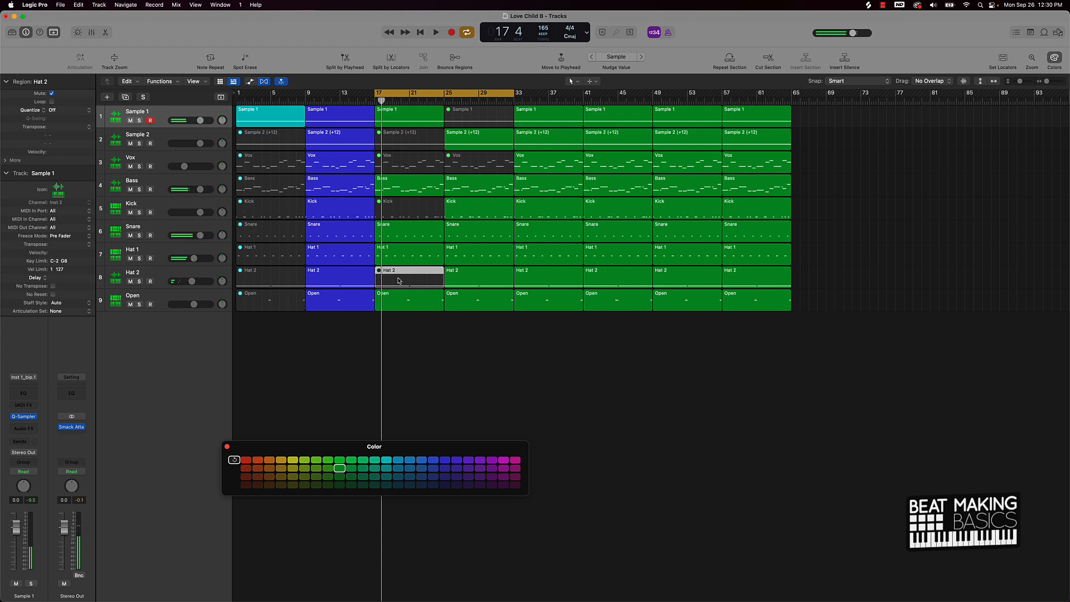
Step: Mute the Snare, Hat 1 and Open regions at bar 17 and play back the cycled section
left_click(398, 259)
left_click(398, 239, "shift")
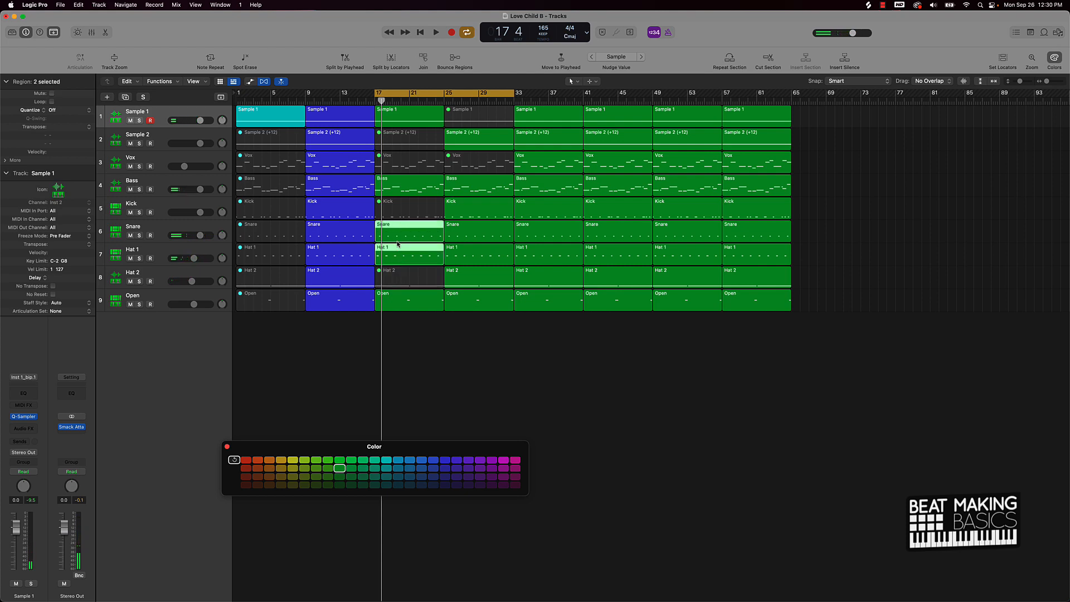
left_click(405, 296, "shift")
key("ctrl+m")
key("space")
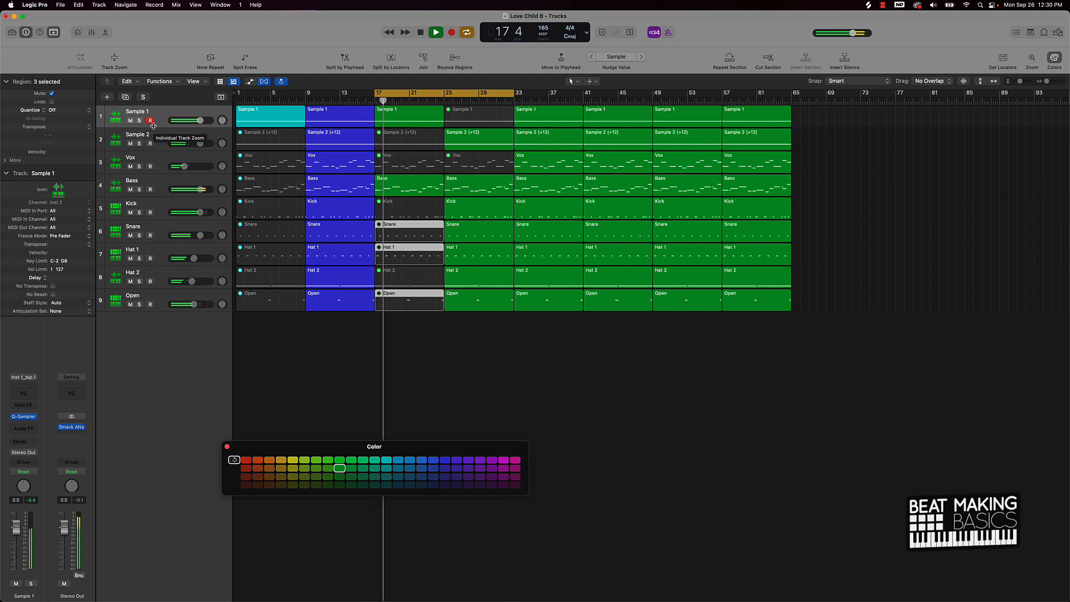
Step: Stop playback, clear the region selection, and set the cycle range to bars 9 through 17
key("space")
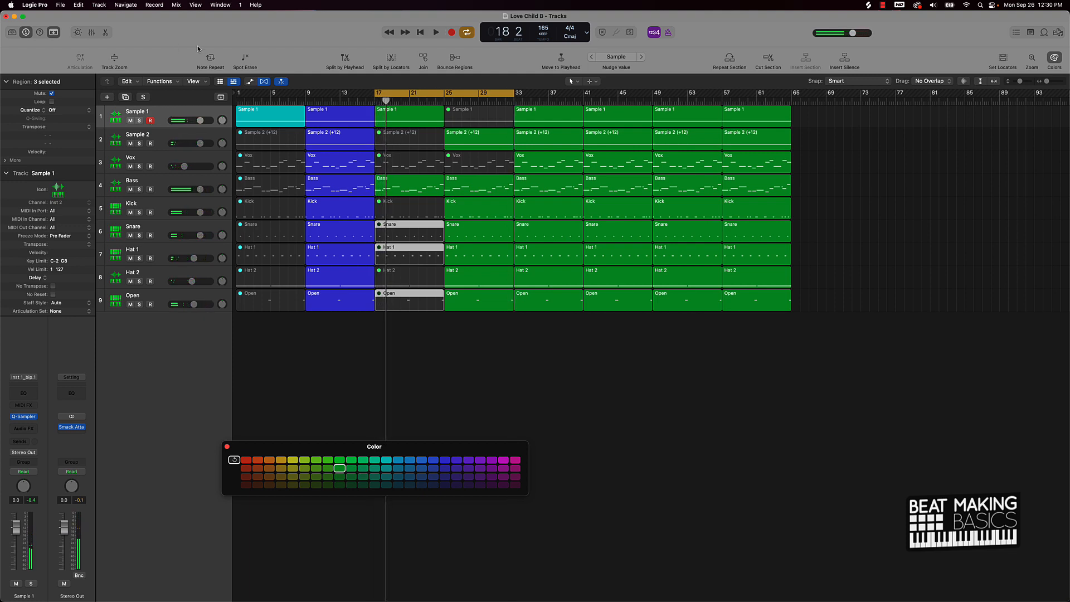
left_click(443, 320)
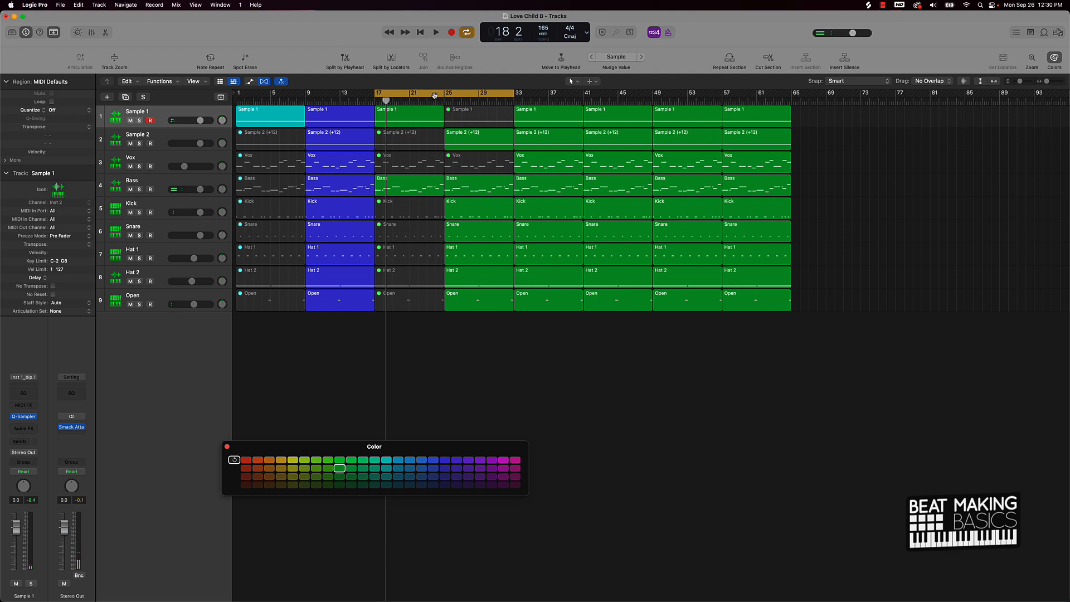
left_click(412, 94)
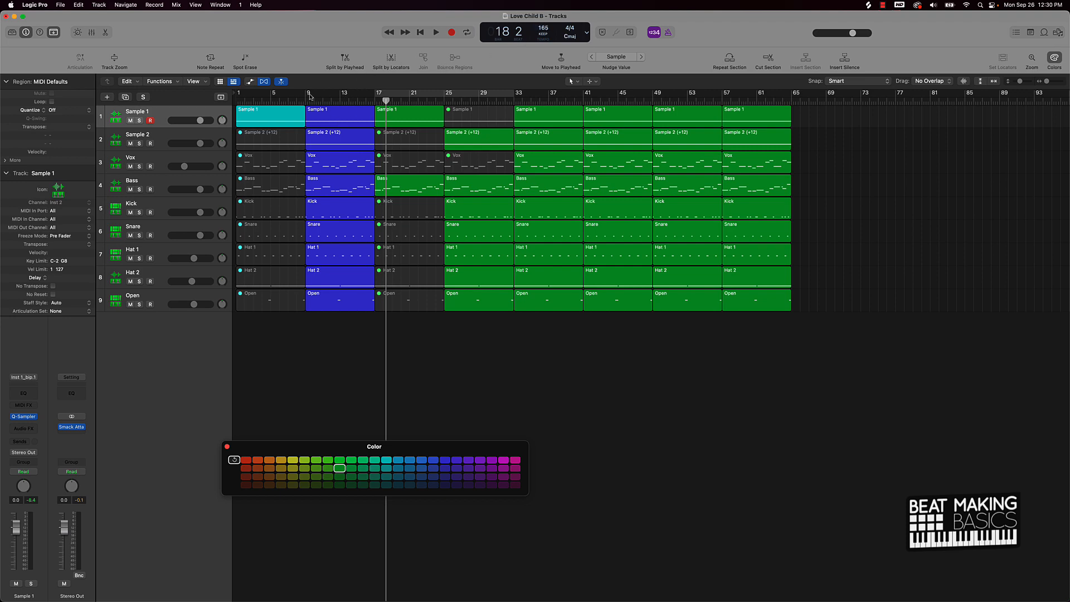
left_click_drag(308, 93, 379, 95)
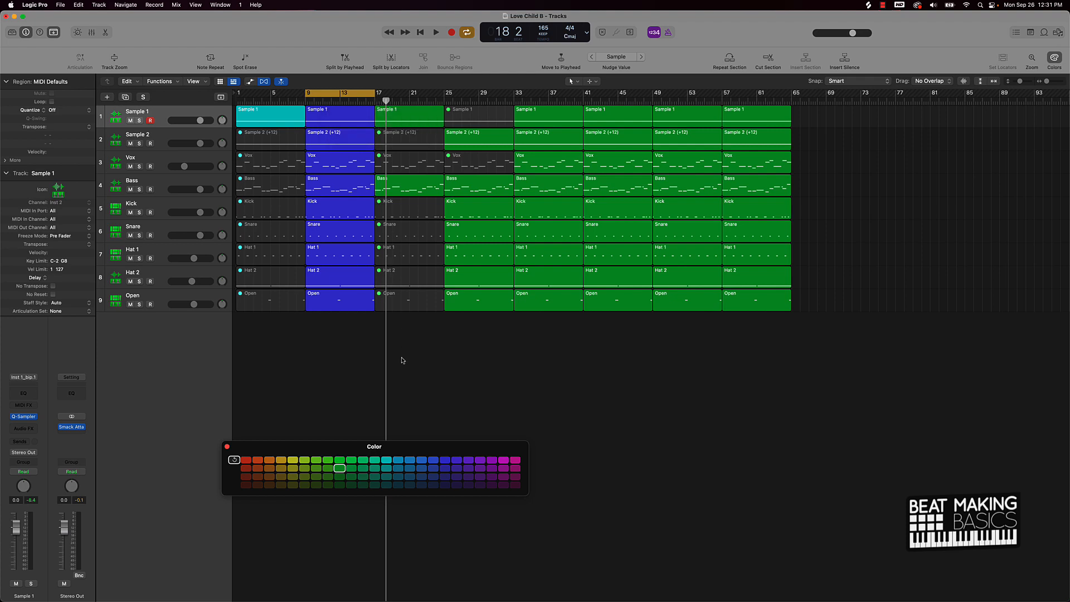
Step: Select all nine tracks' regions in the bar 17 section and unmute them
left_click_drag(403, 360, 751, 107)
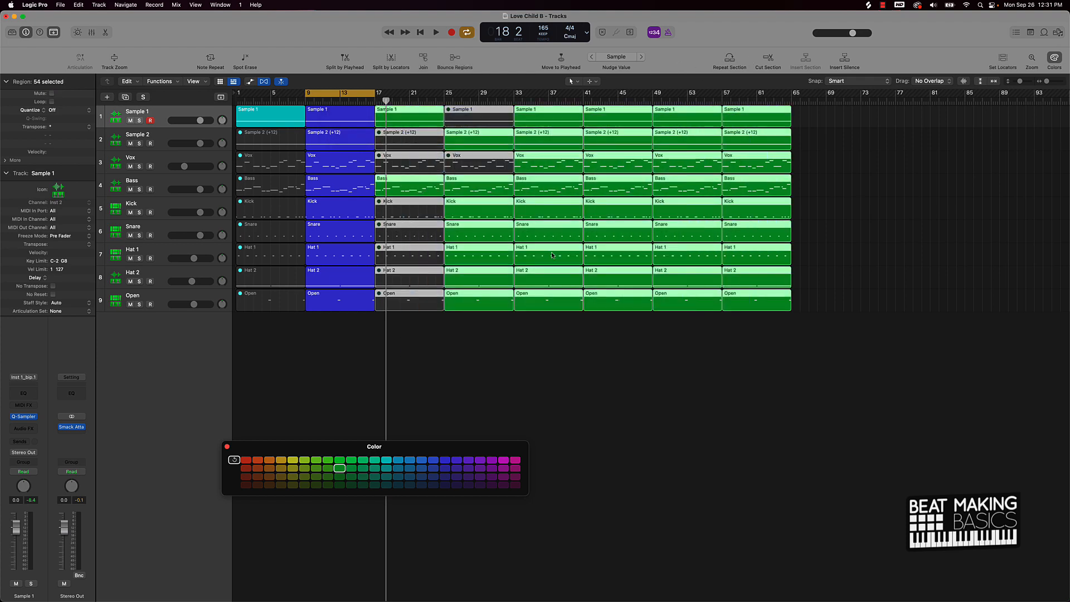
left_click_drag(434, 322, 411, 103)
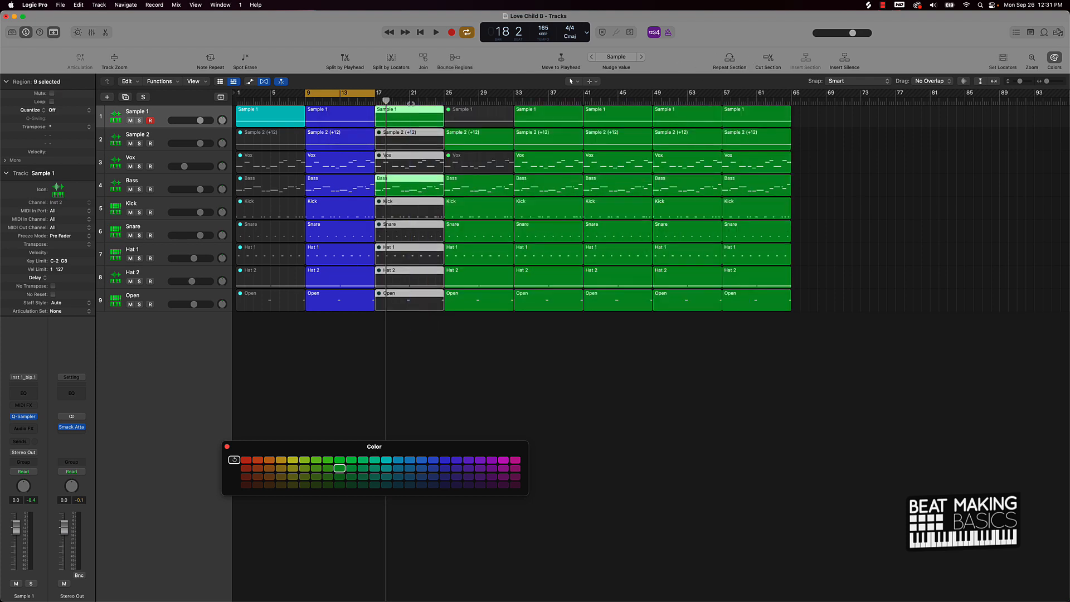
key("m")
key("m")
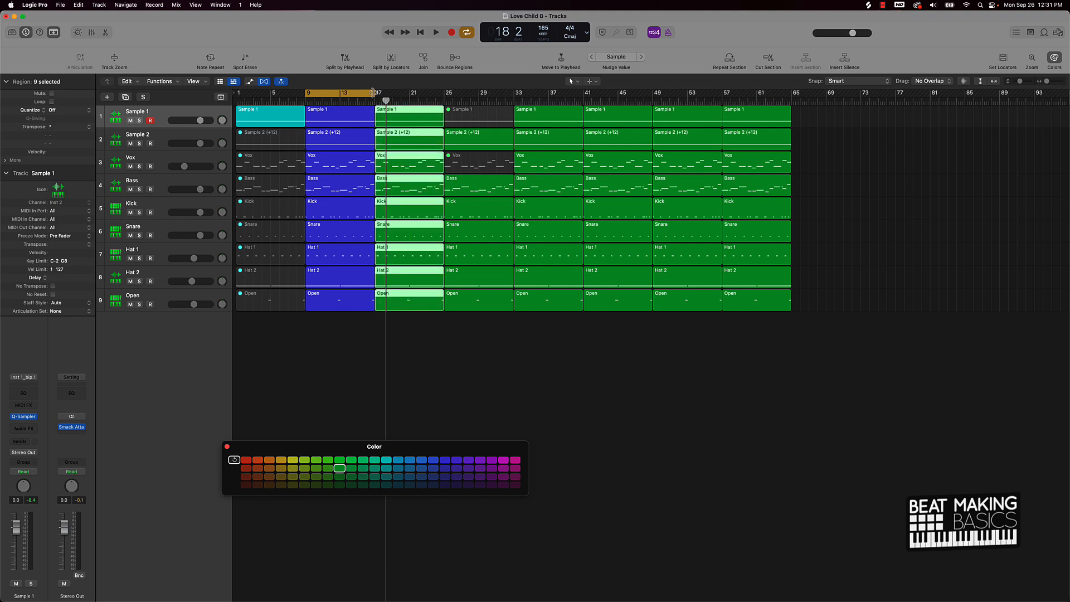
Step: Extend the cycle range to bar 25 and color the selected bar 17 regions blue like the preceding section
left_click_drag(374, 93, 444, 94)
left_click(444, 461)
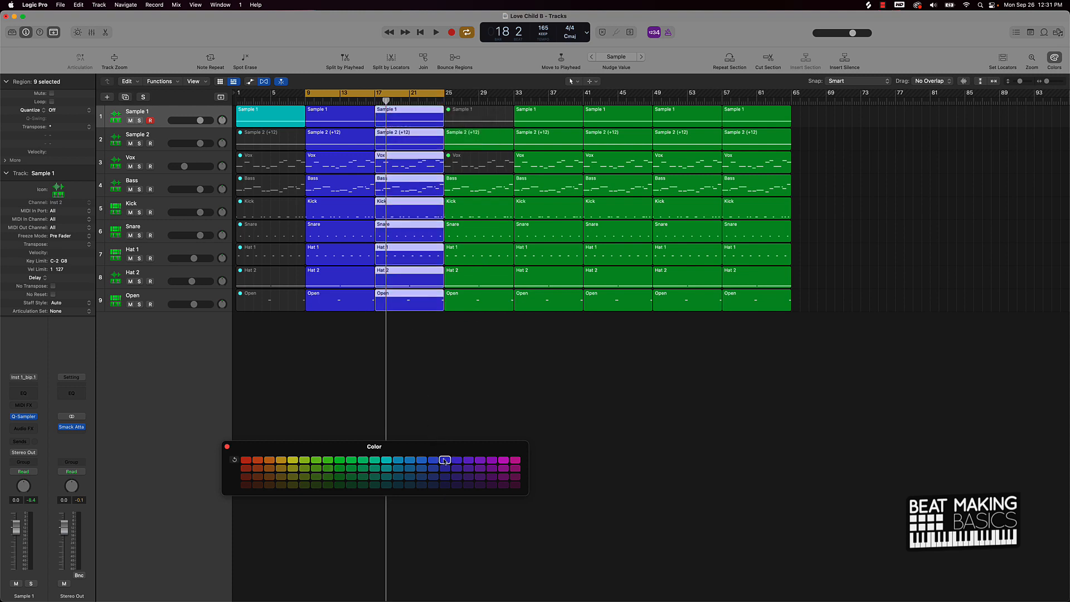
left_click(421, 348)
Step: Mute the Sample 2 region at bar 9, and select the cycled regions of Sample 1 and then Sample 2
left_click(339, 145)
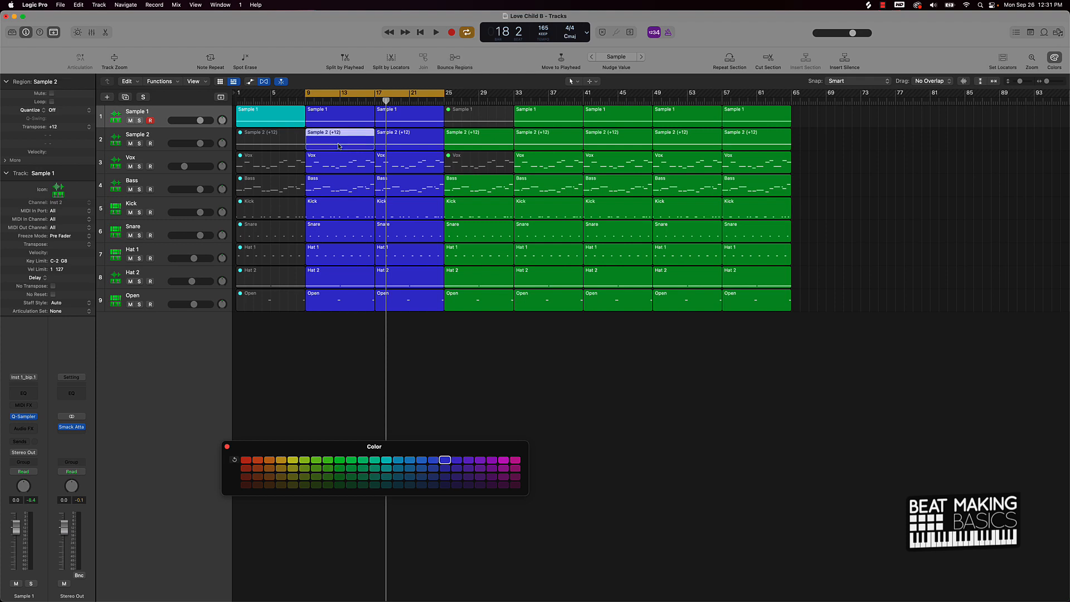
key("ctrl+m")
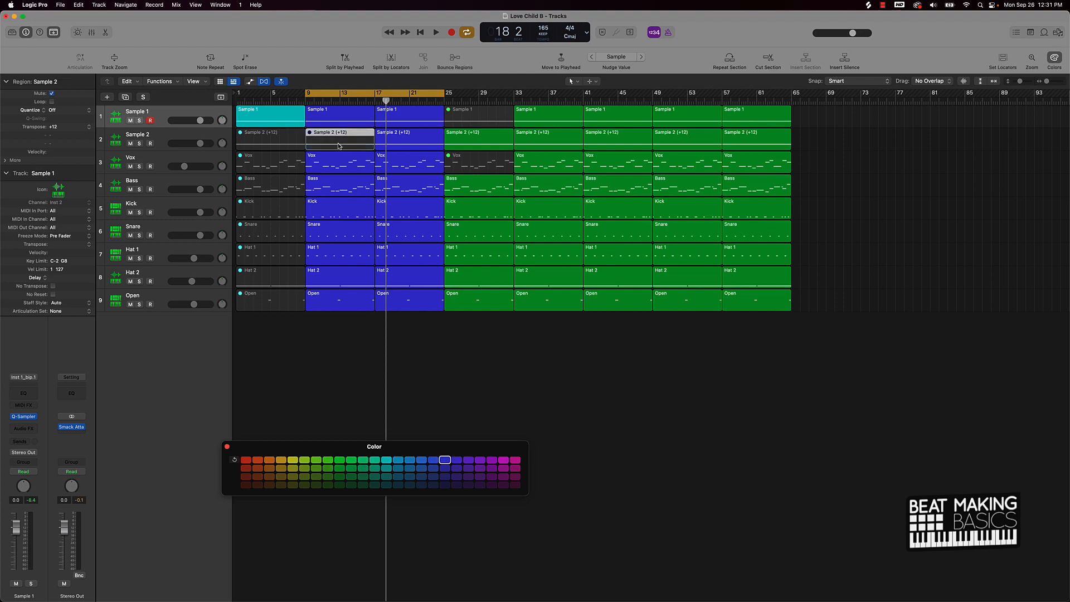
left_click(154, 108)
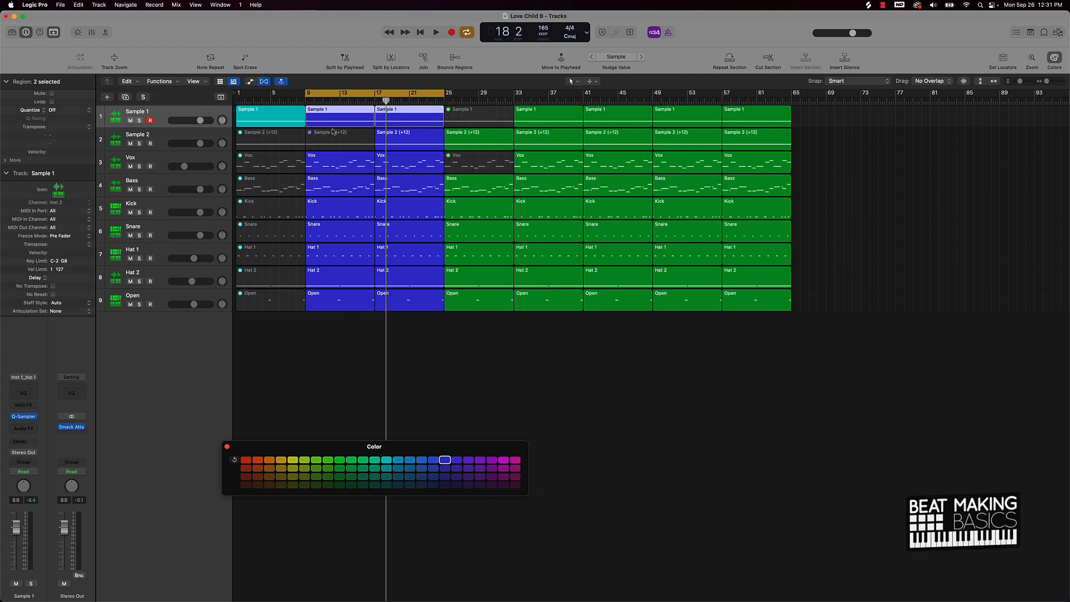
left_click(158, 140)
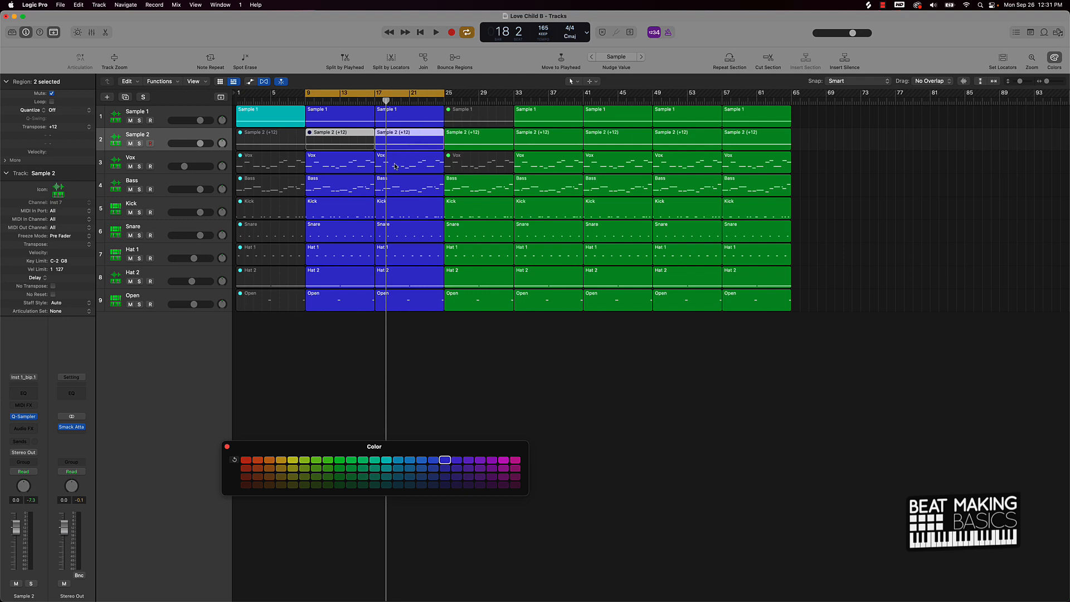
Step: Turn off cycling and play the arrangement from bar 1
key("Return")
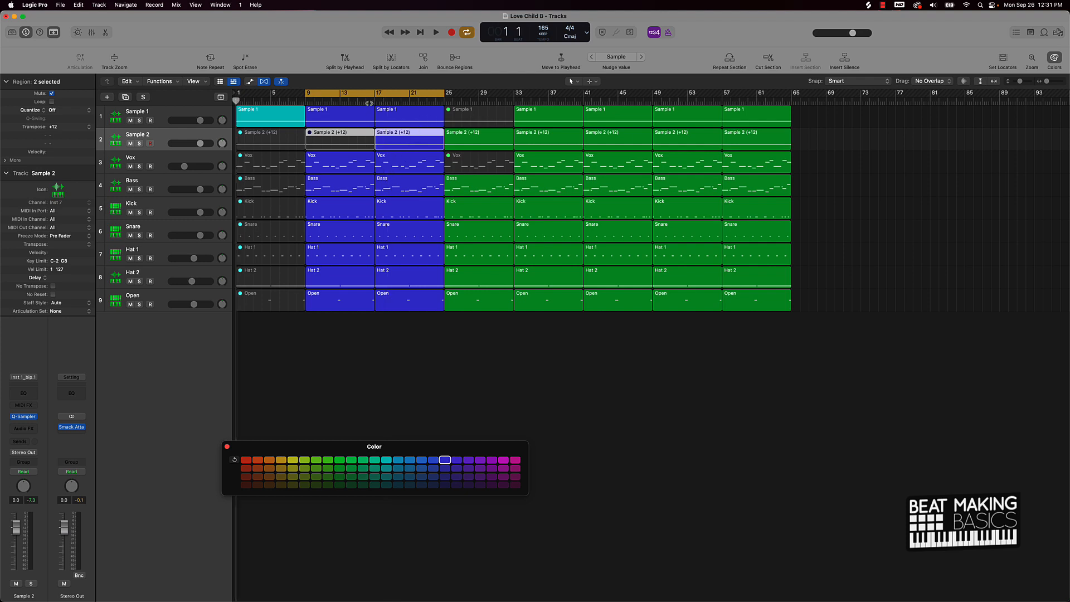
left_click(368, 95)
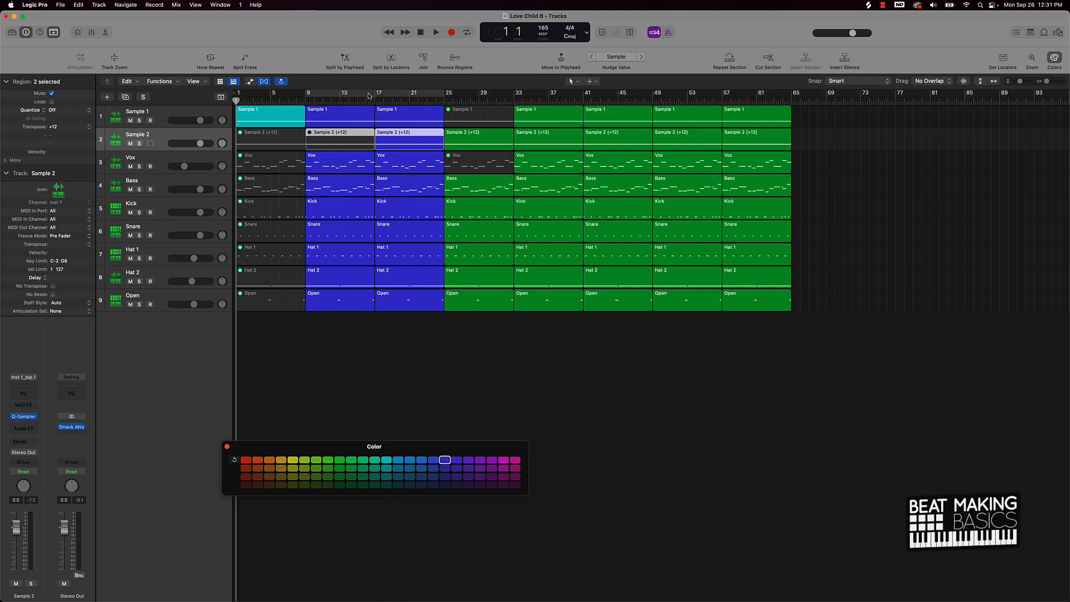
key("space")
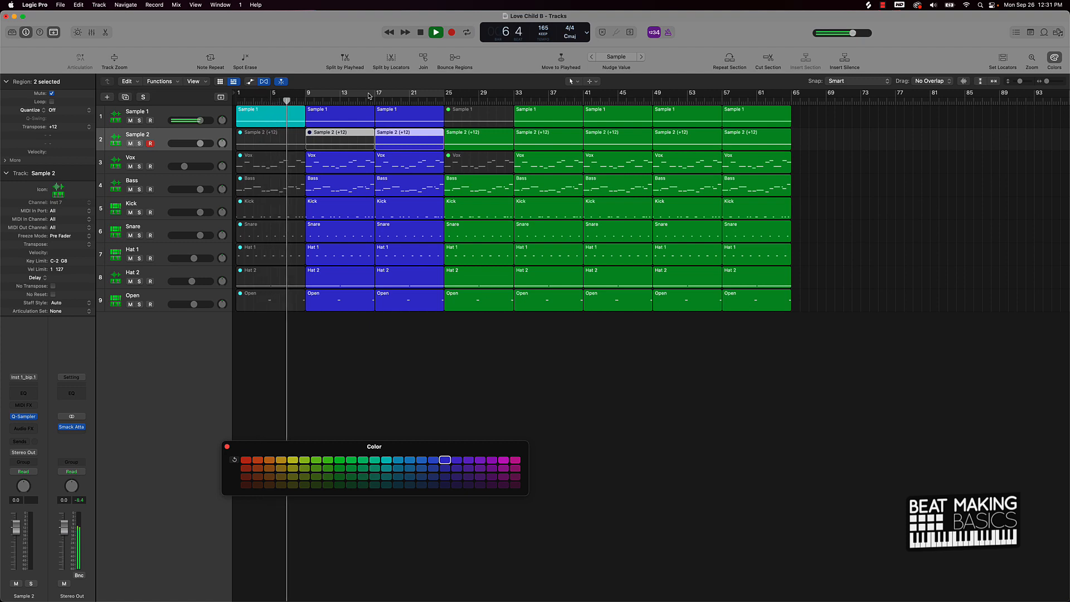
Step: Delete all regions in the last section at bar 57, stop playback, and turn cycling back on
left_click_drag(758, 340, 794, 118)
key("Delete")
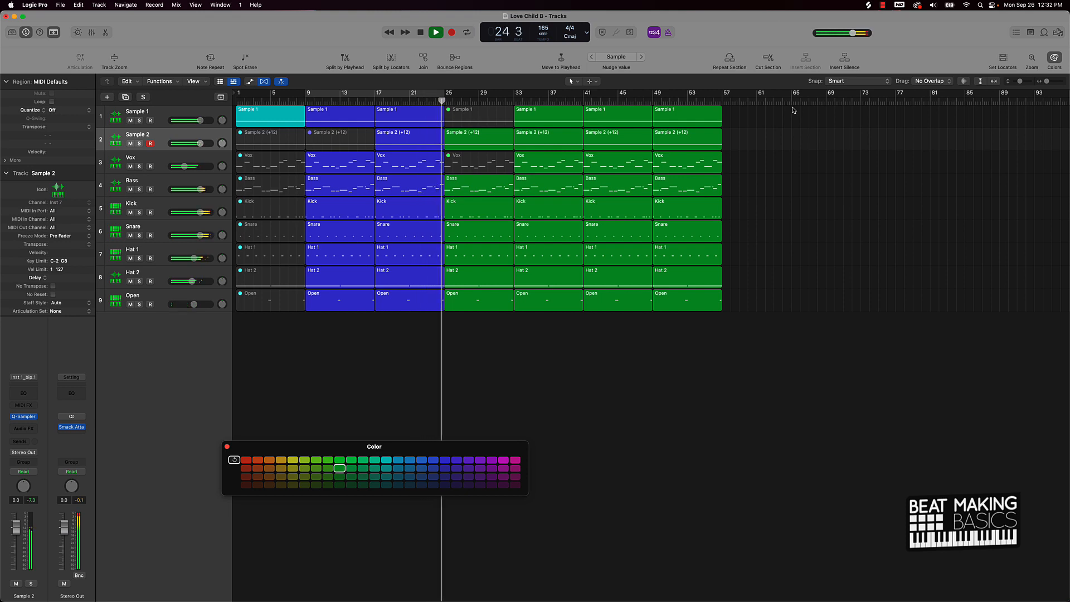
key("space")
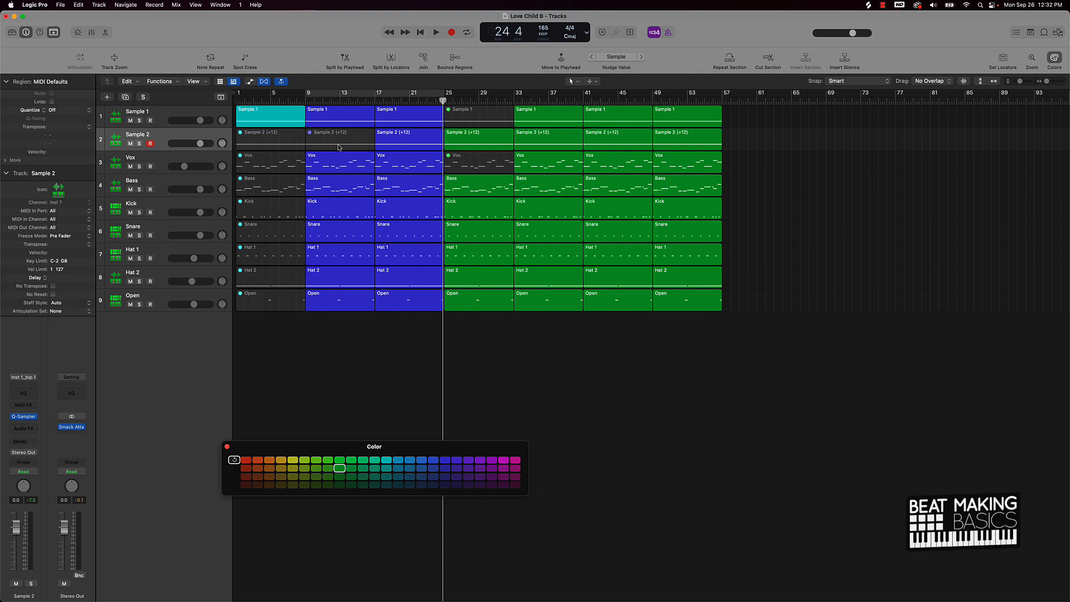
left_click(359, 92)
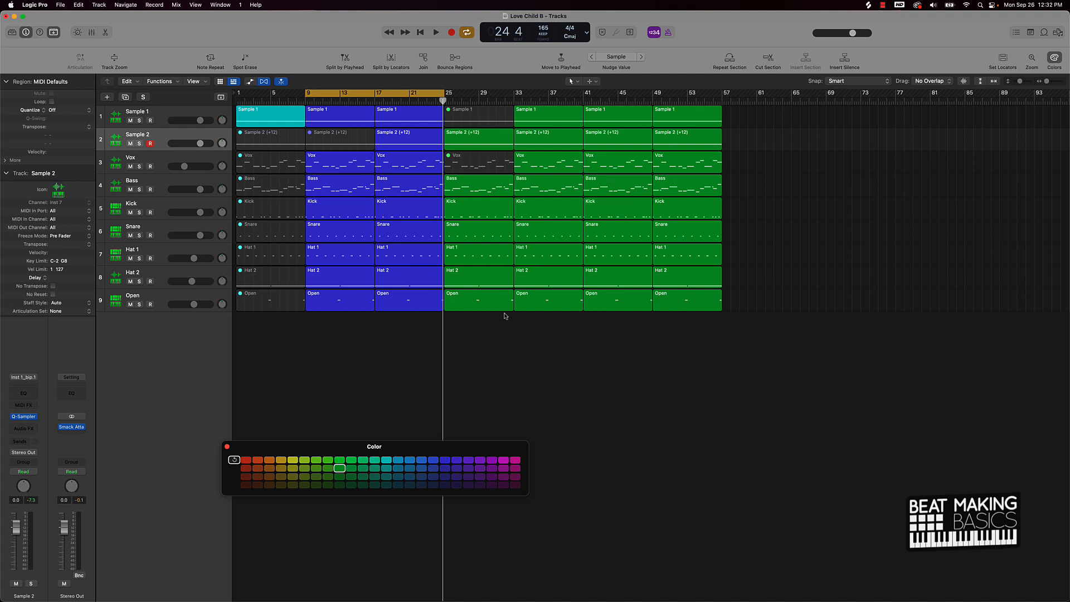
Step: Mute the Kick regions at bars 25 and 33
left_click(481, 216)
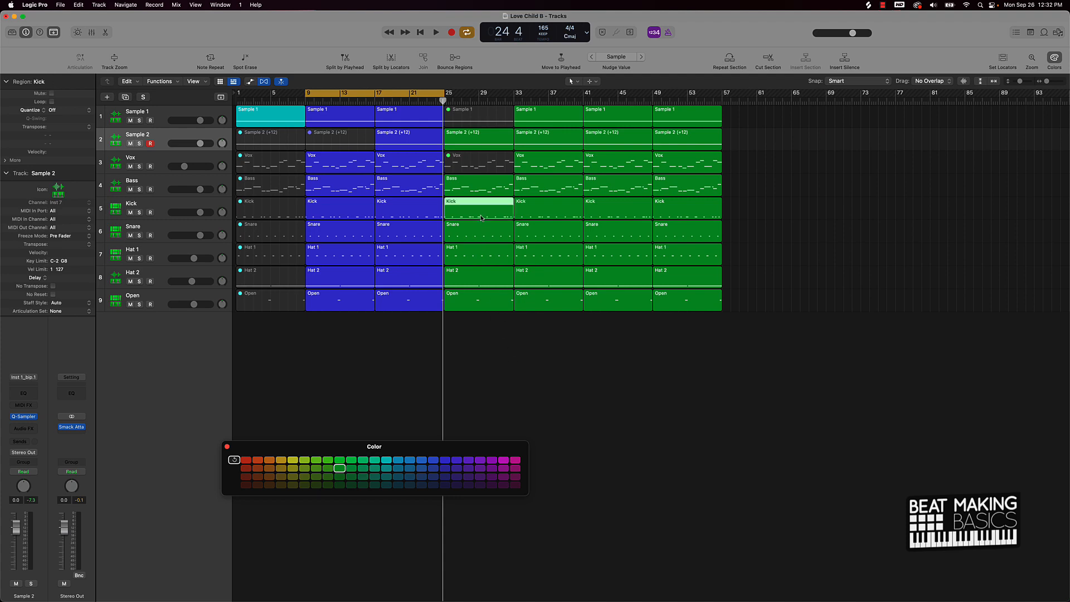
left_click(525, 212, "shift")
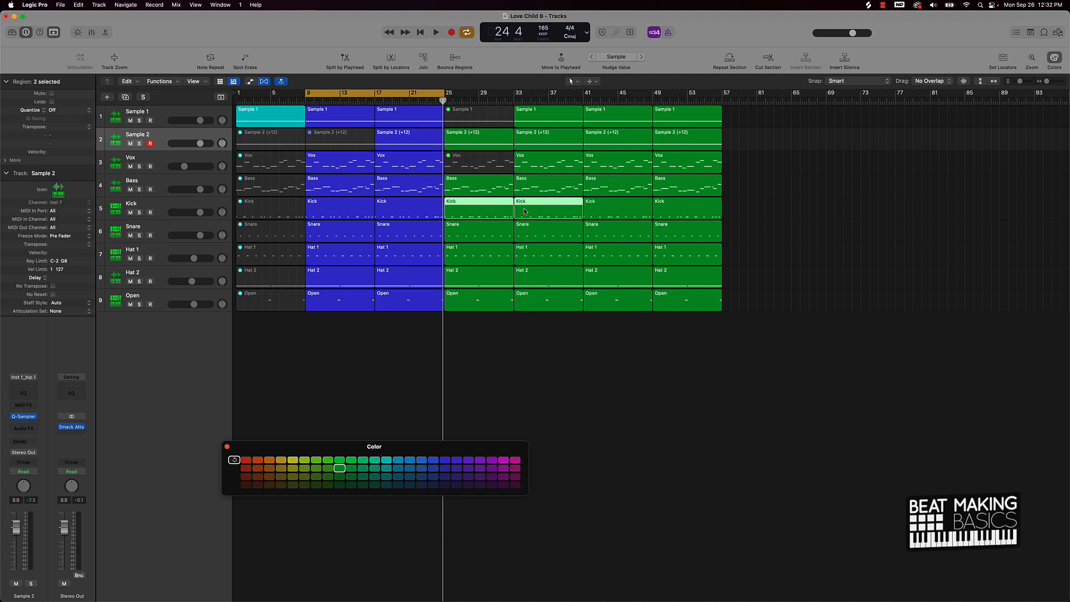
key("ctrl+m")
Step: Mute the Vox regions at bars 33, 41 and 49, and turn off cycling
left_click(535, 148)
left_click(537, 159)
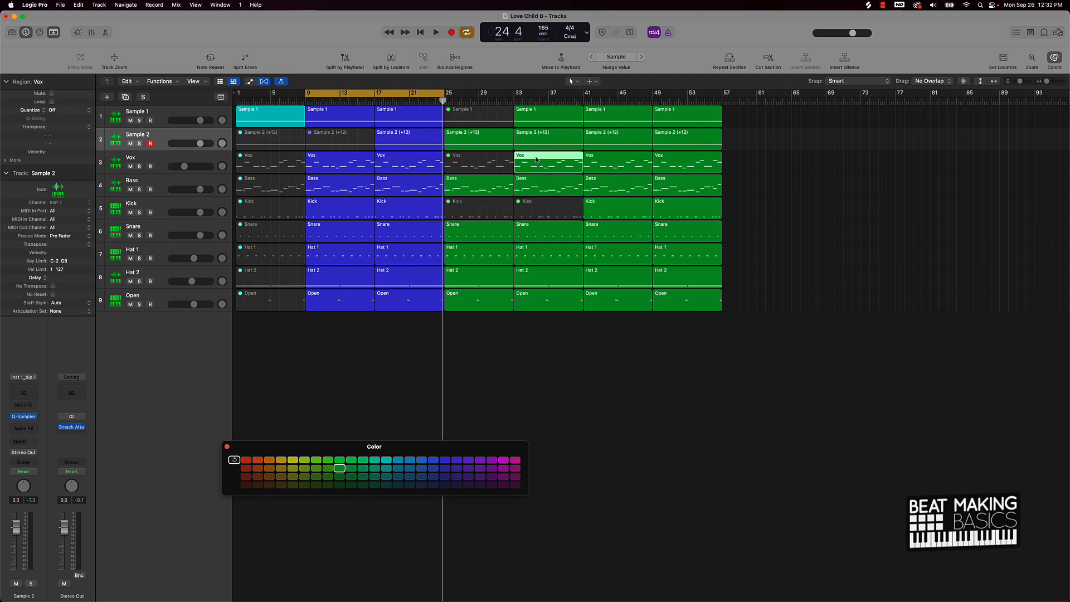
left_click(613, 165, "shift")
left_click(684, 159, "shift")
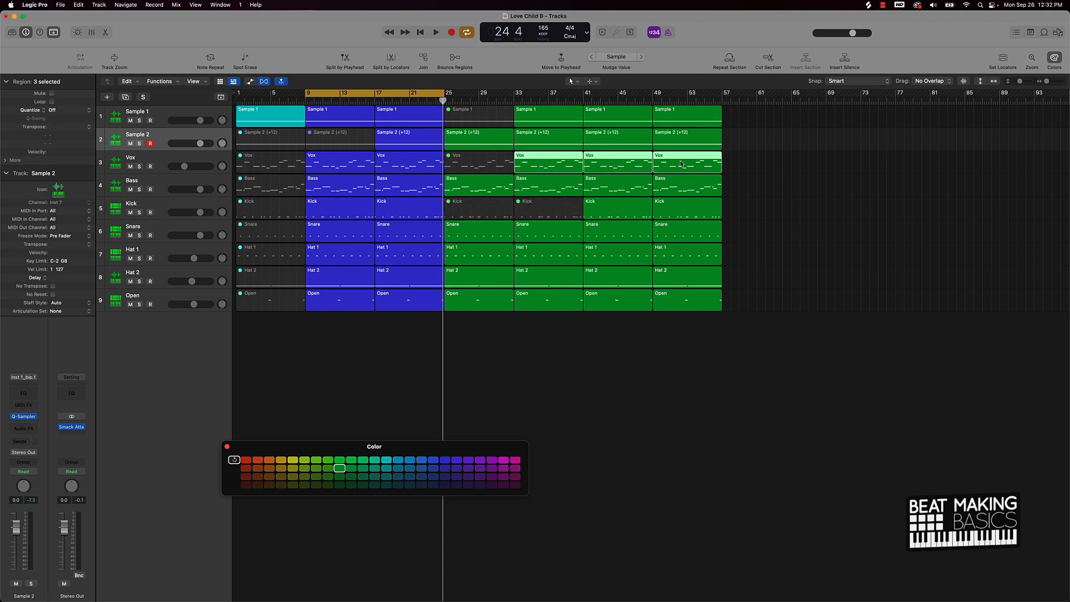
key("ctrl+m")
left_click(409, 92)
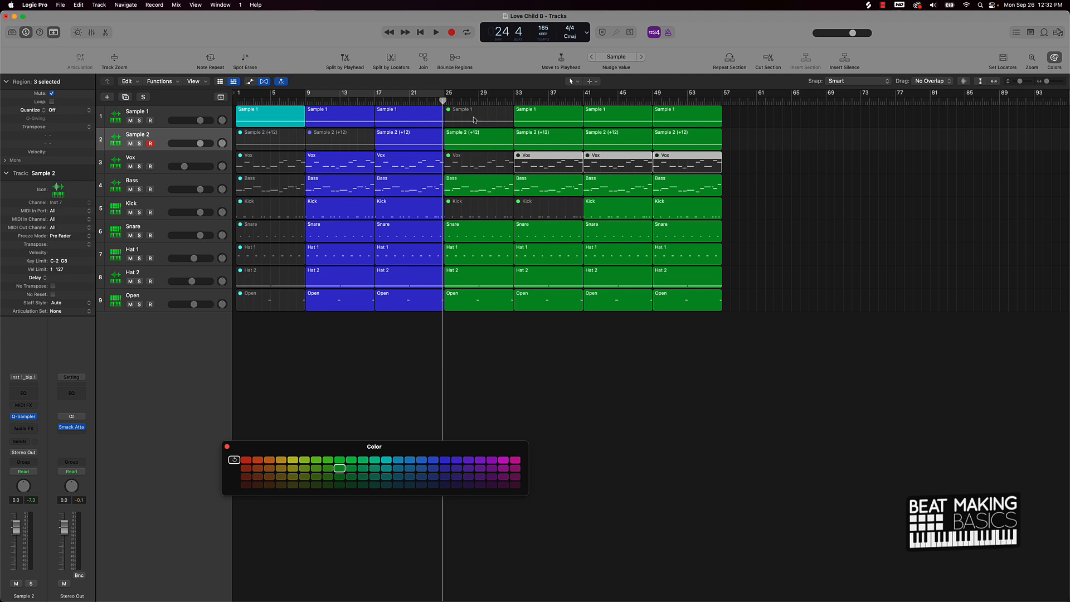
Step: Mute the Sample 1 region at bar 33 and the Snare, Hat 1, Hat 2 and Open regions at bar 25
left_click(522, 114)
key("ctrl+m")
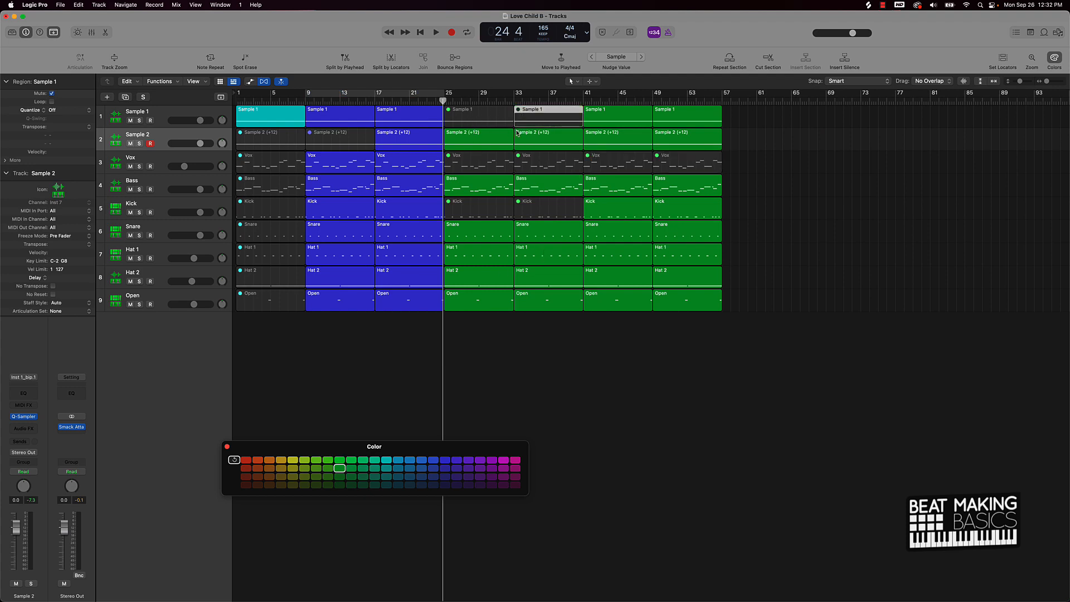
left_click_drag(473, 334, 465, 244)
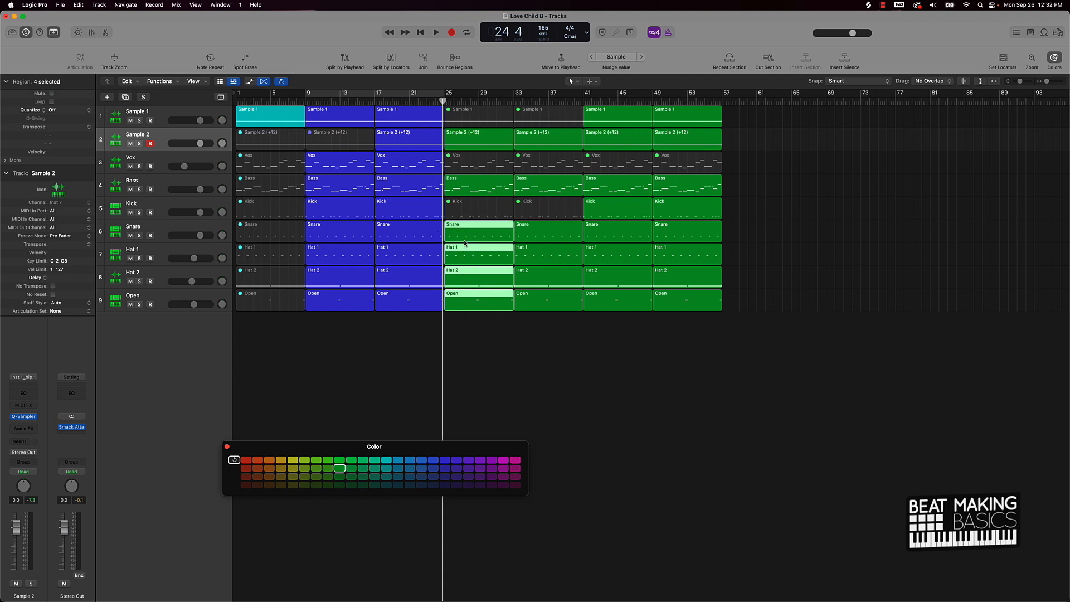
key("ctrl+m")
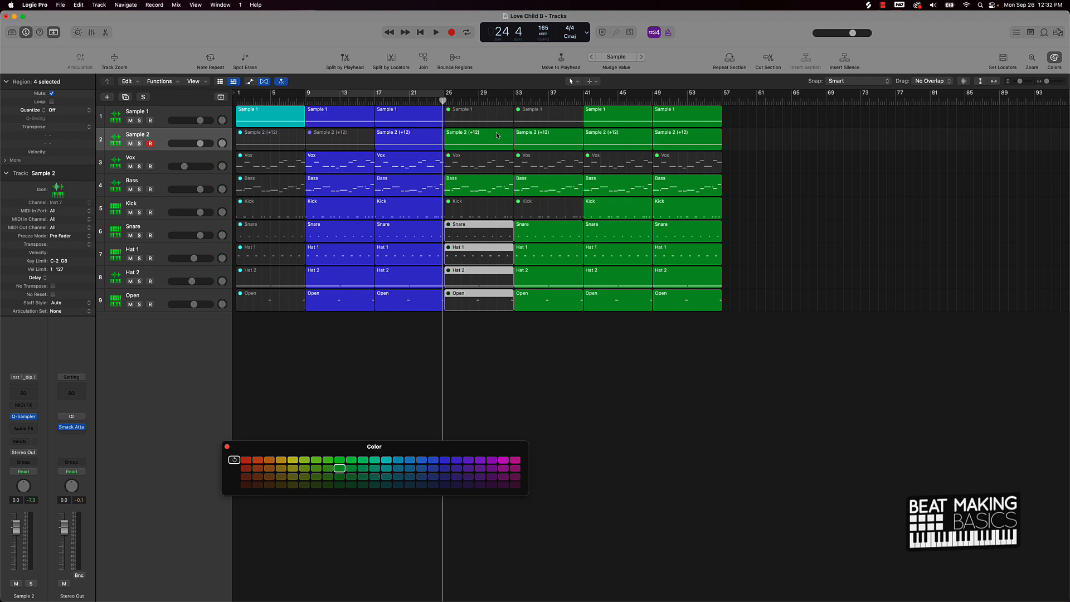
Step: Unmute the Sample 1 regions at bars 25 and 33, and mute the Sample 2 regions at the same bars
left_click(468, 116)
left_click(535, 116, "shift")
key("ctrl+m")
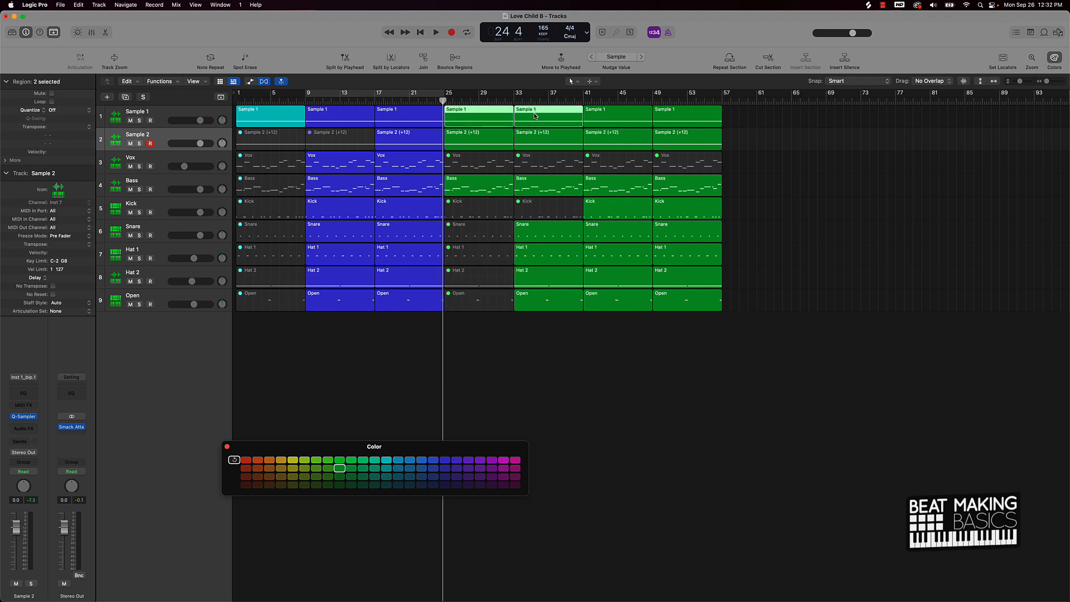
left_click(492, 147)
left_click(528, 140, "shift")
key("ctrl+m")
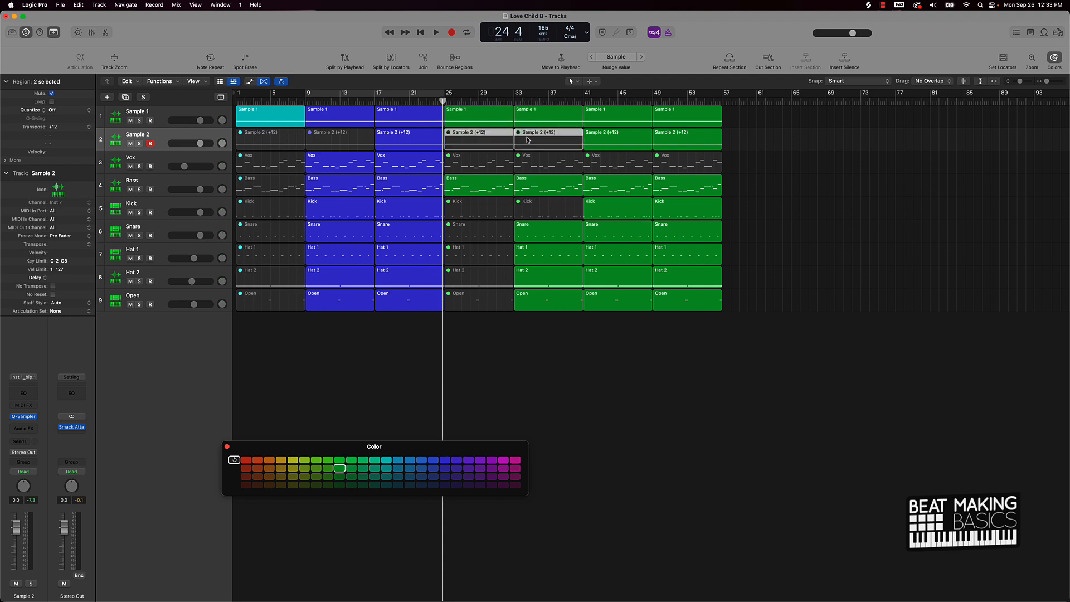
Step: Mute the Sample 1 regions at bars 41 and 49, and start playback from bar 24
left_click(637, 110)
left_click(667, 115, "shift")
key("ctrl+m")
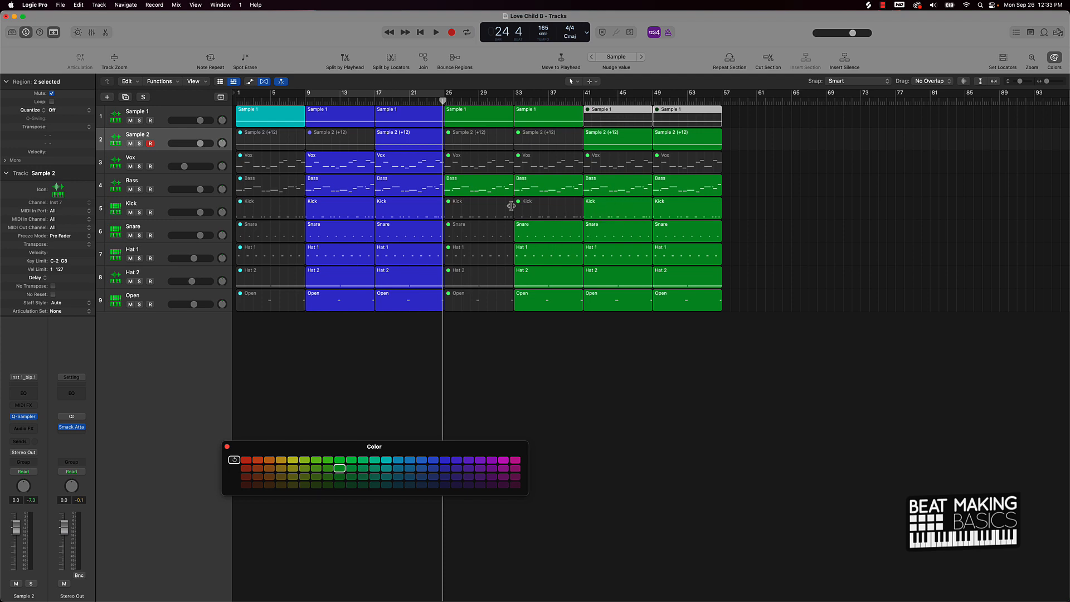
key("comma")
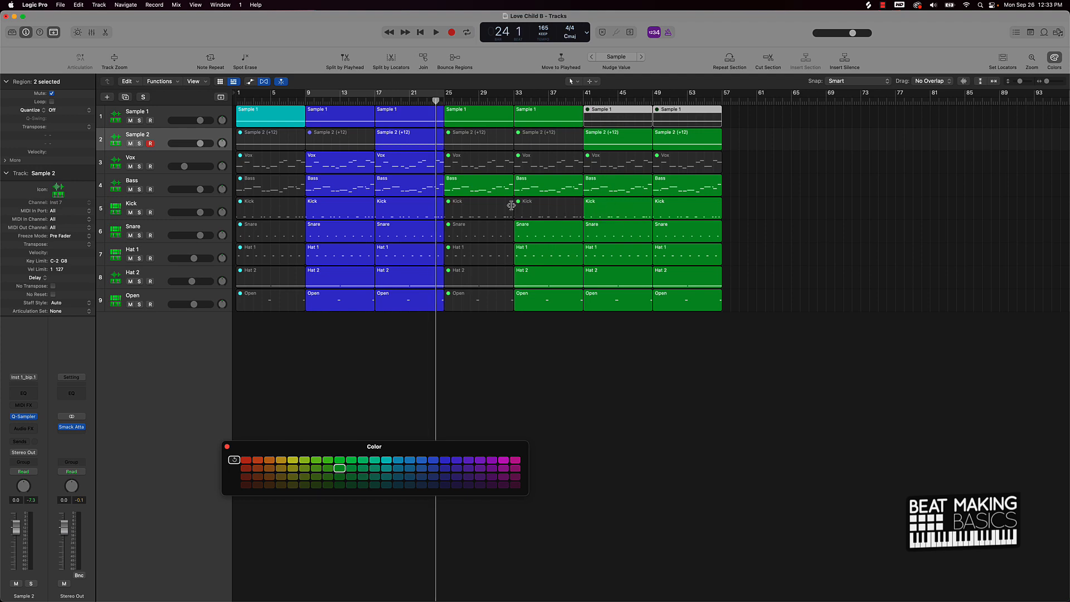
key("space")
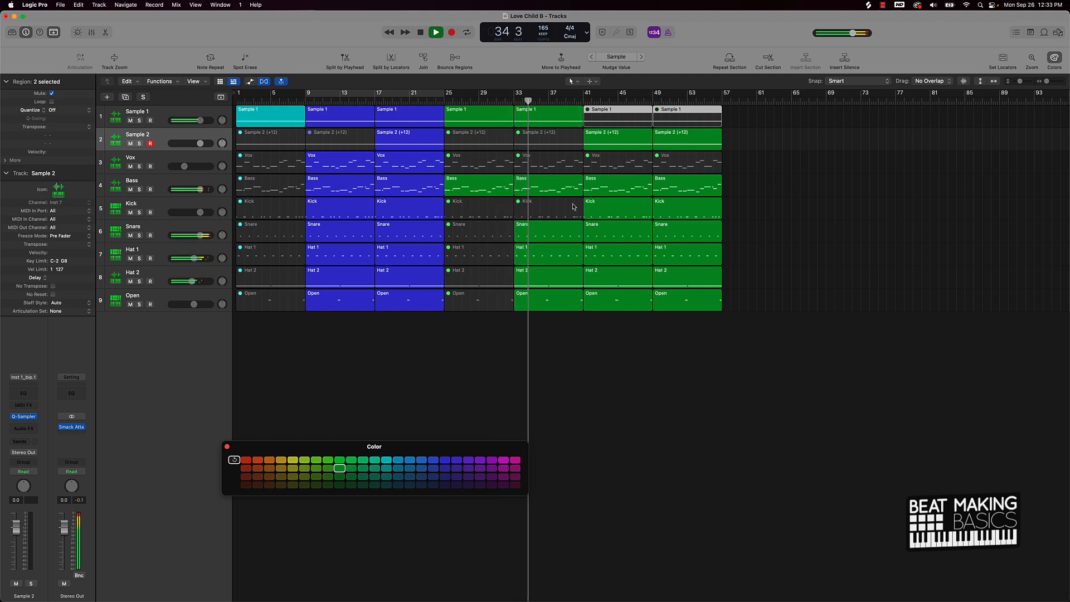
Step: Try trimming about half a bar off the end of the Snare, Hat 1, Hat 2 and Open regions at bar 33, and undo the trim
scroll(568, 331, "up", 8)
left_click(568, 332)
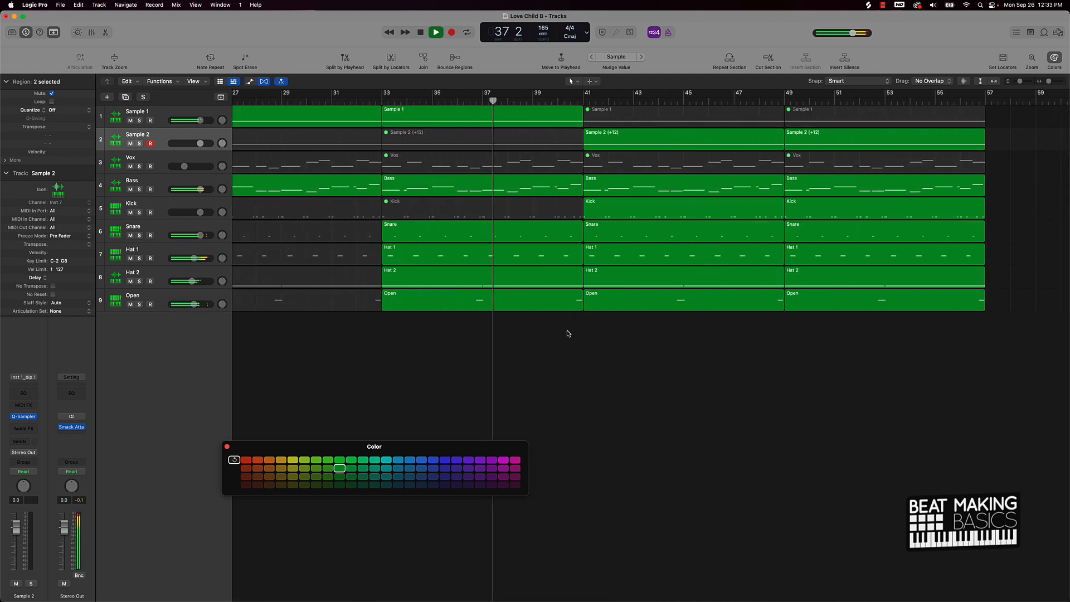
left_click_drag(568, 333, 570, 240)
left_click(612, 359)
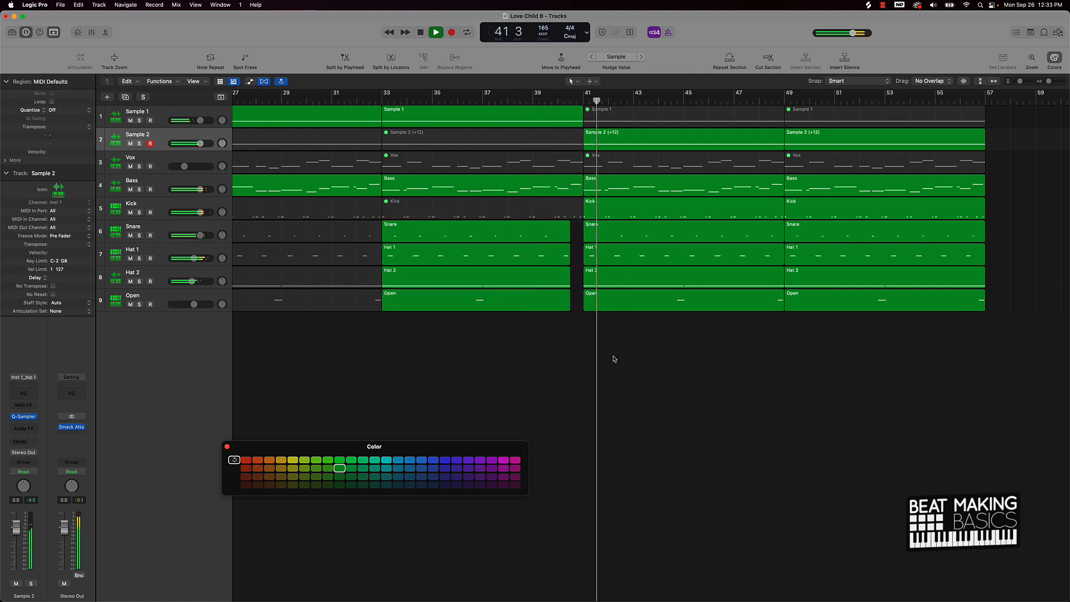
key("super+z")
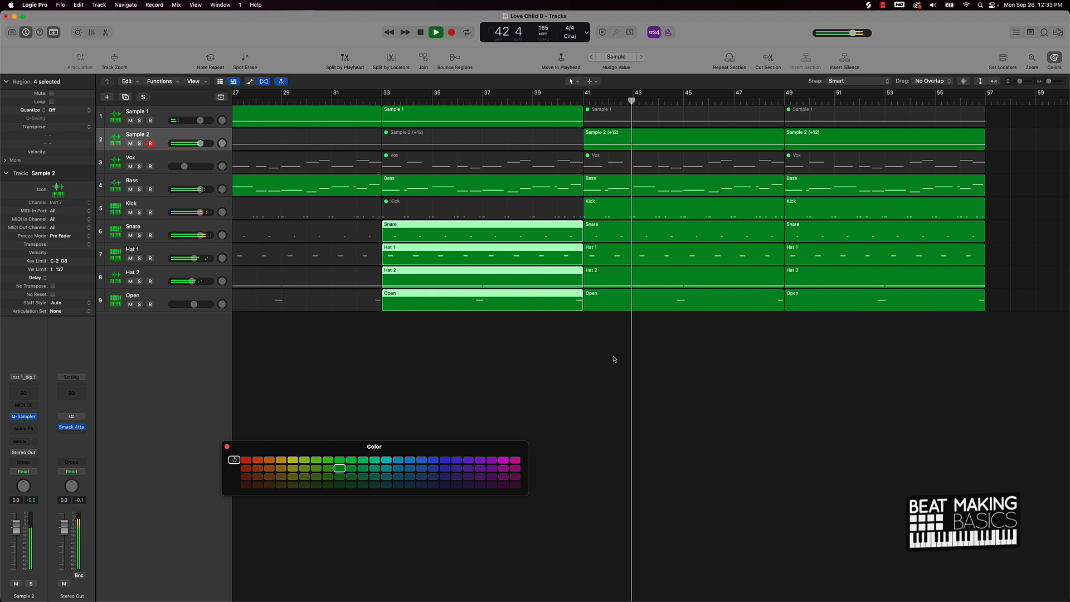
left_click(613, 359)
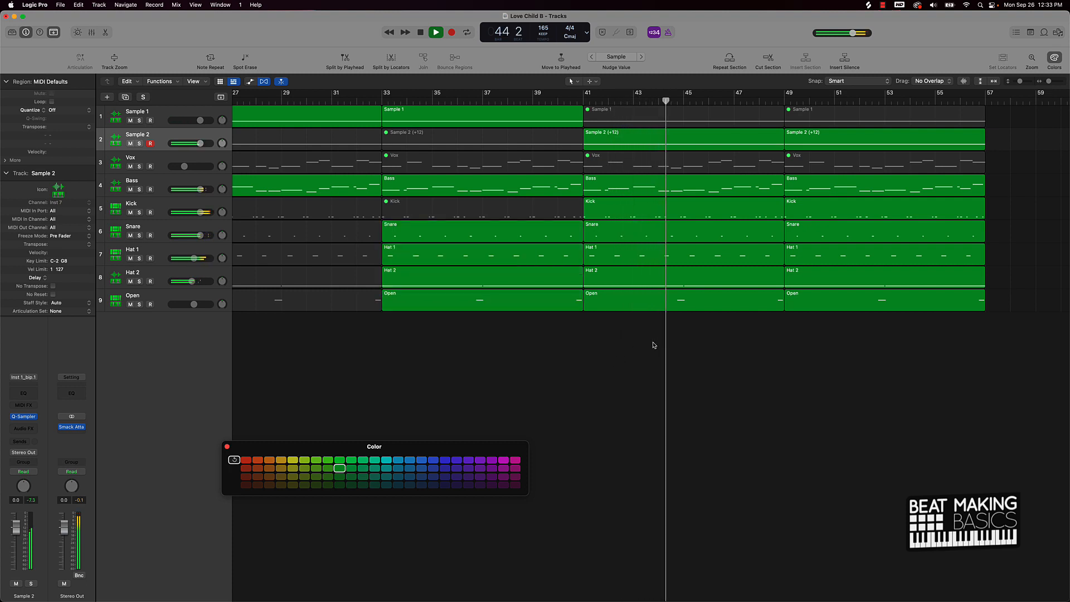
Step: Listen to the arrangement through bar 56 at the end of the green section, and stop playback
key("super+Right")
key("super+Right")
key("super+Right")
key("super+Left")
key("super+Left")
key("super+Left")
key("super+Left")
key("super+Left")
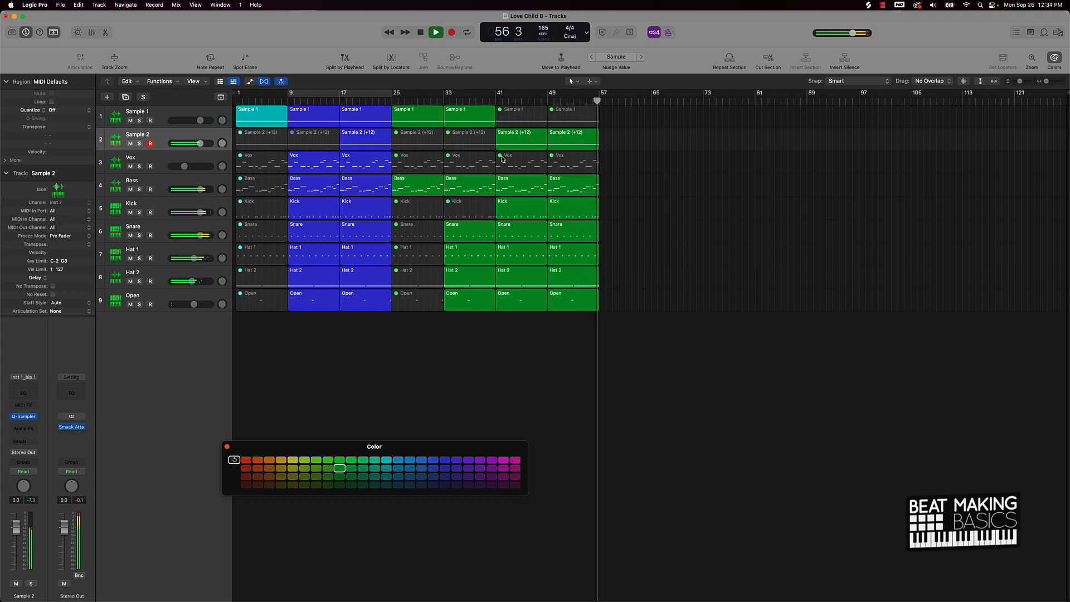
key("space")
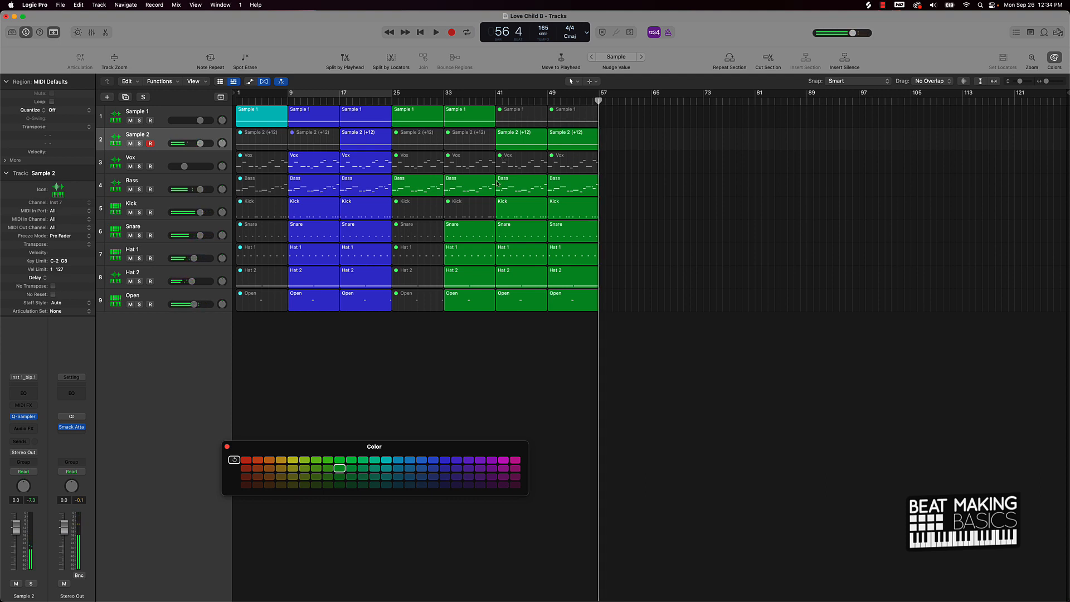
Step: Place the playhead at the start of bar 56, the last bar of the final green section
key("super+Right")
key("super+Right")
key("super+Right")
key("super+Right")
scroll(488, 264, "left", 10)
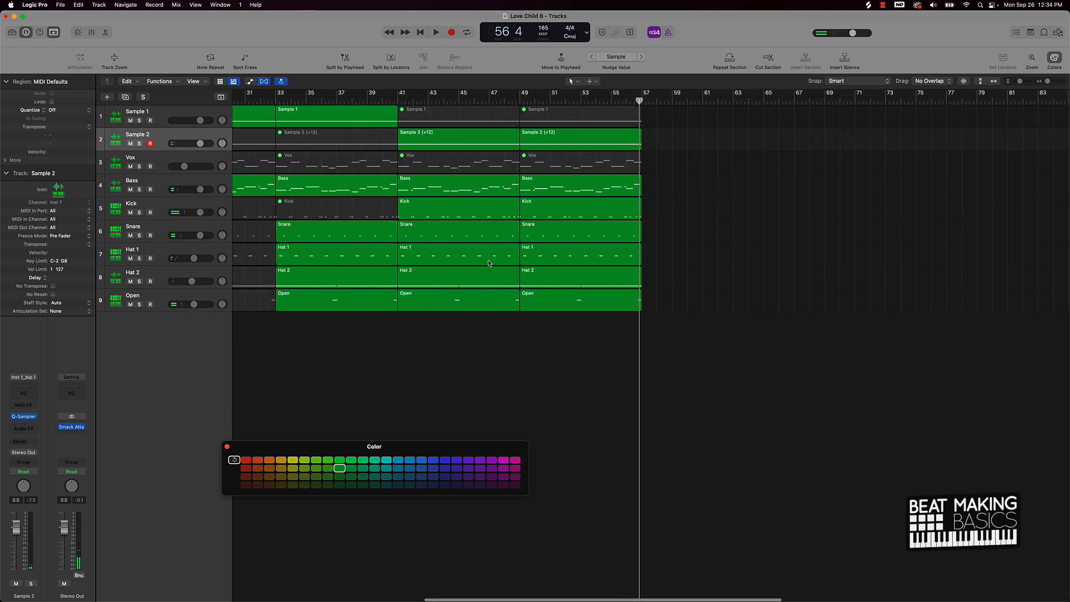
scroll(489, 263, "right", 8)
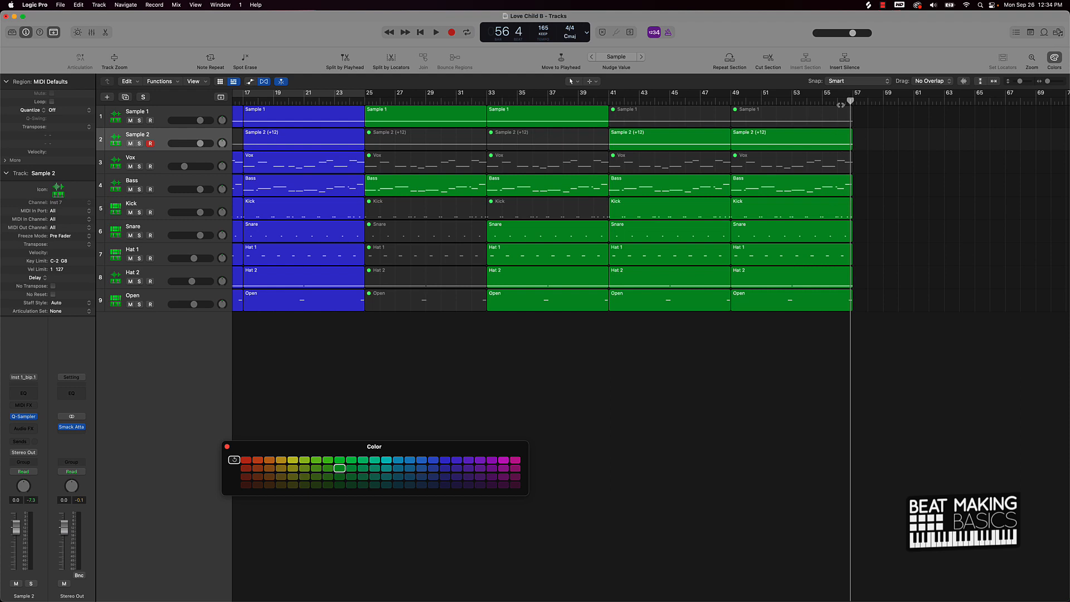
left_click(837, 102)
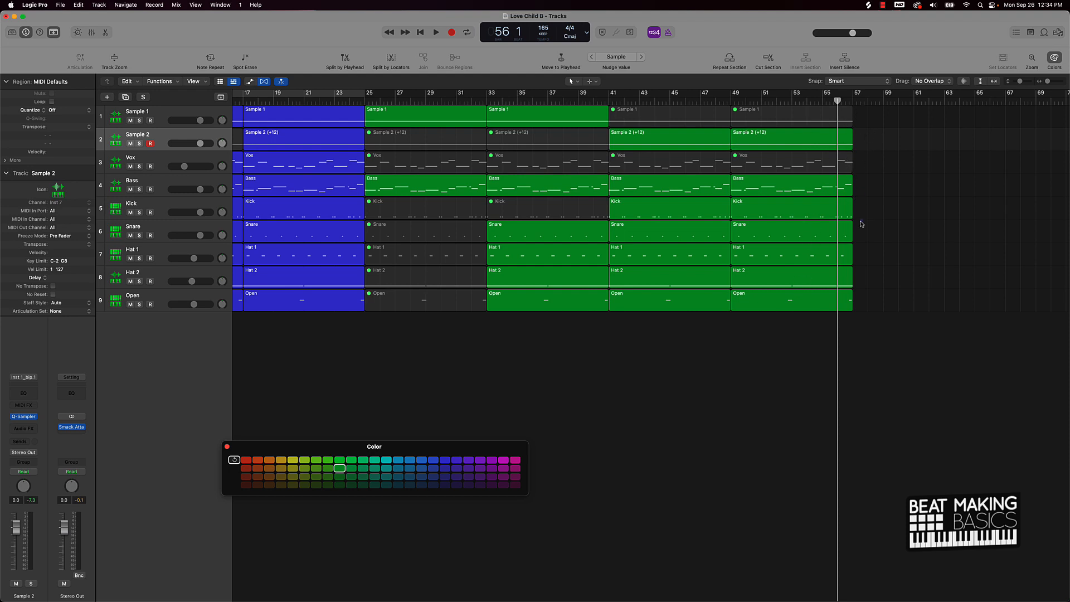
left_click_drag(862, 219, 826, 302)
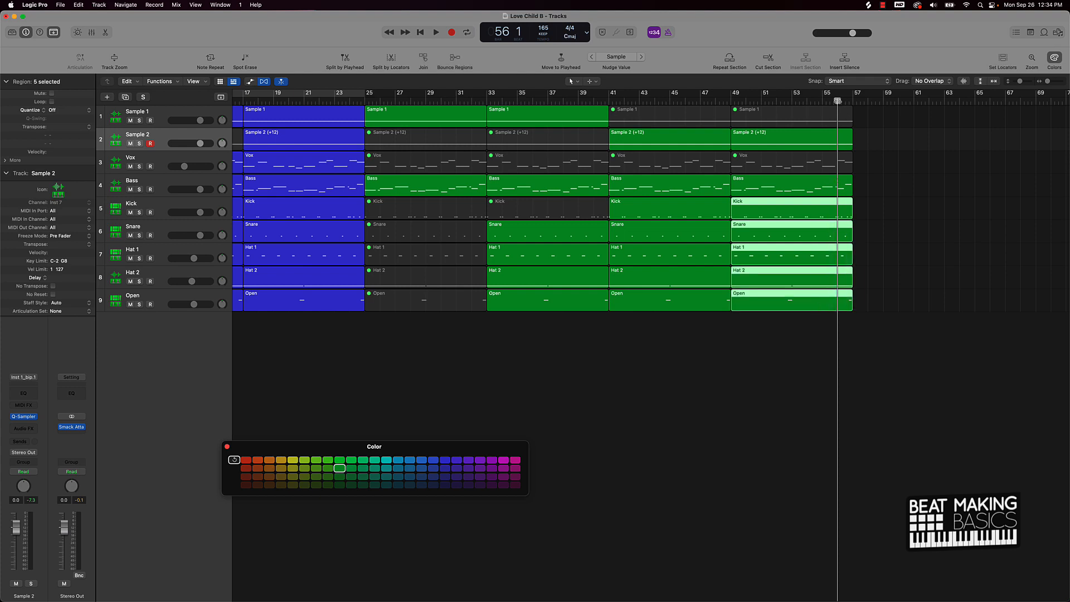
mouse_move(837, 101)
left_mouse_down()
mouse_move(865, 105)
mouse_move(845, 112)
left_mouse_up()
key("super+Right")
key("super+Right")
key("super+Right")
key("super+Right")
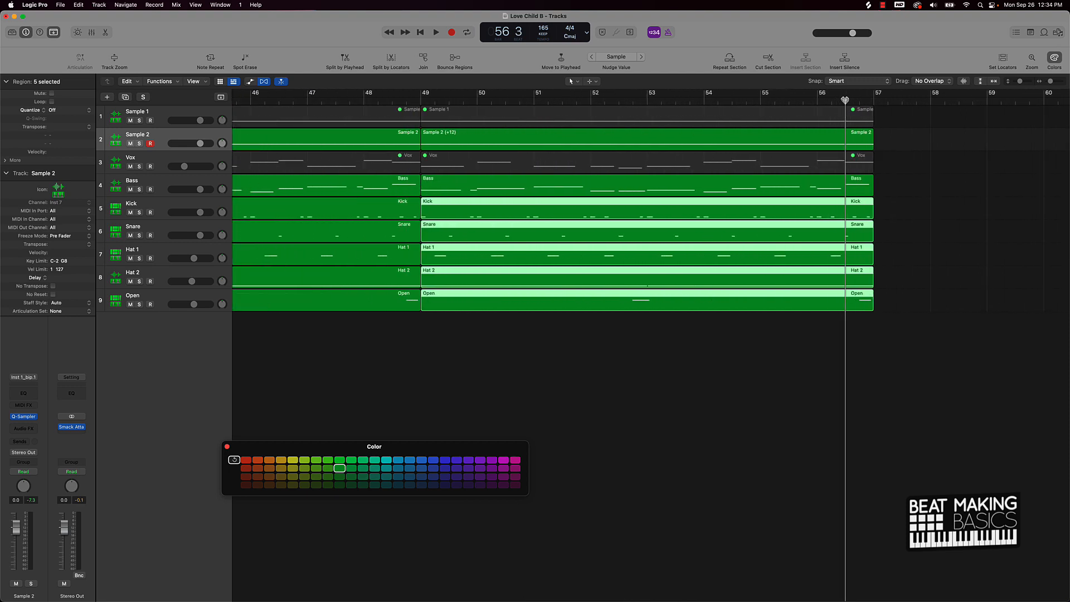
left_click_drag(845, 100, 817, 102)
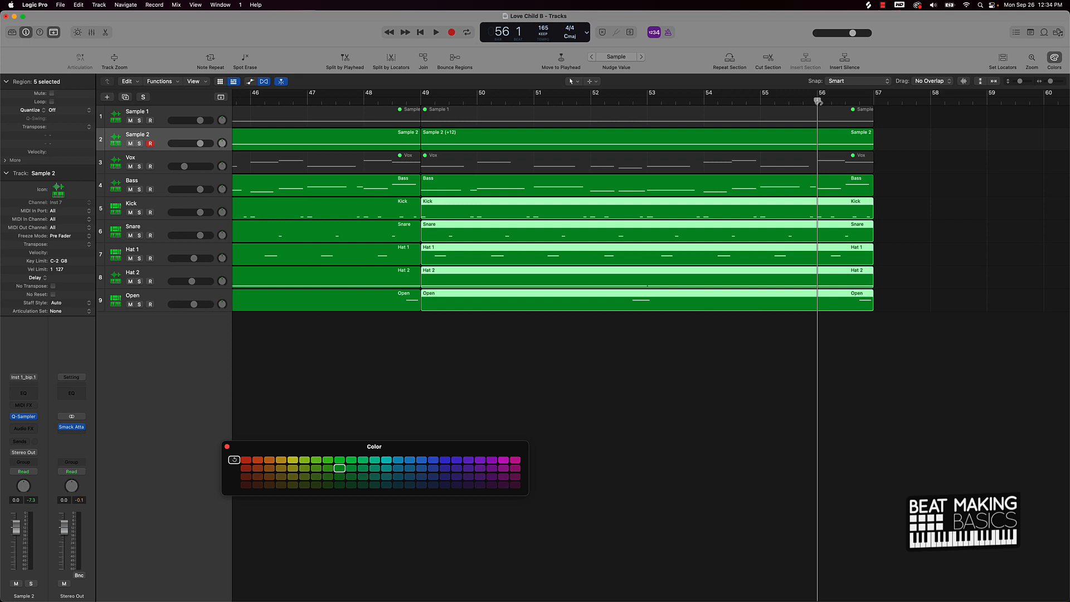
Step: Split the long note of the Hat 2 region at bar 56 in the Piano Roll, and mute its last-bar part
left_click(846, 277)
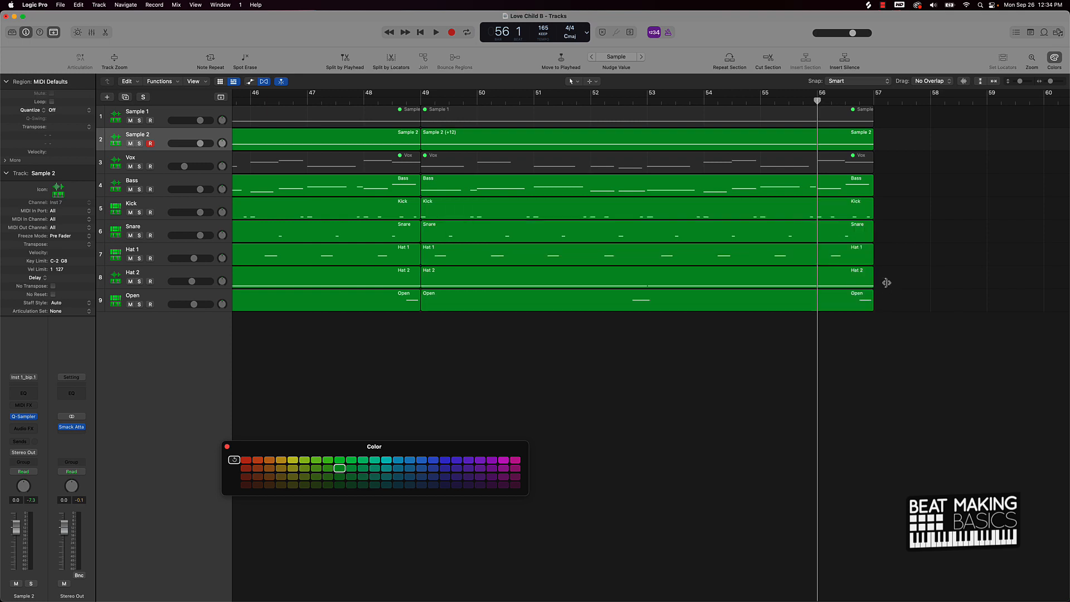
key("p")
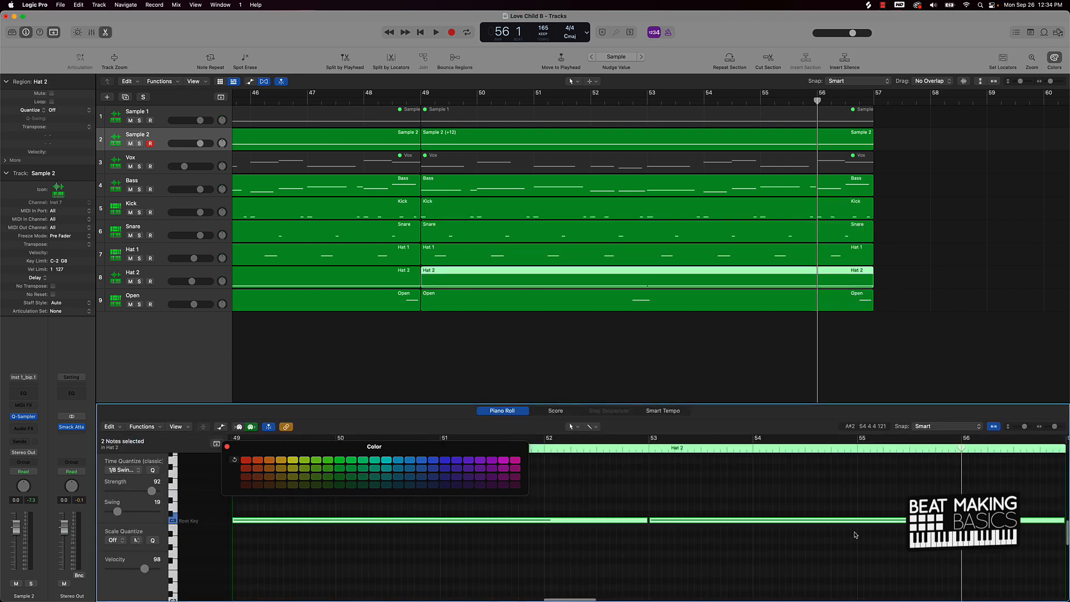
key("super+t")
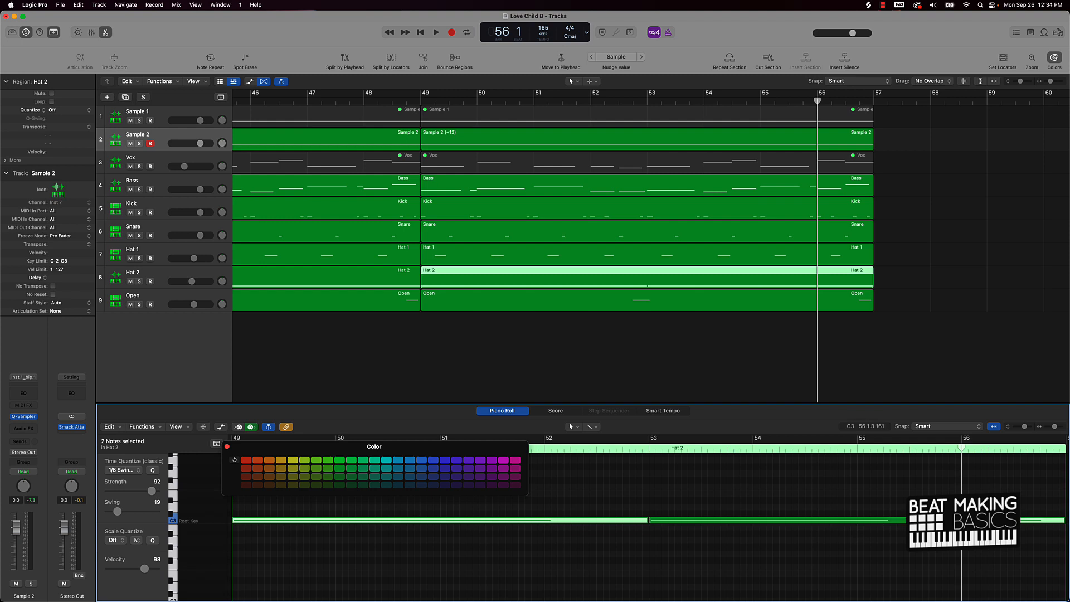
scroll(869, 521, "right", 3)
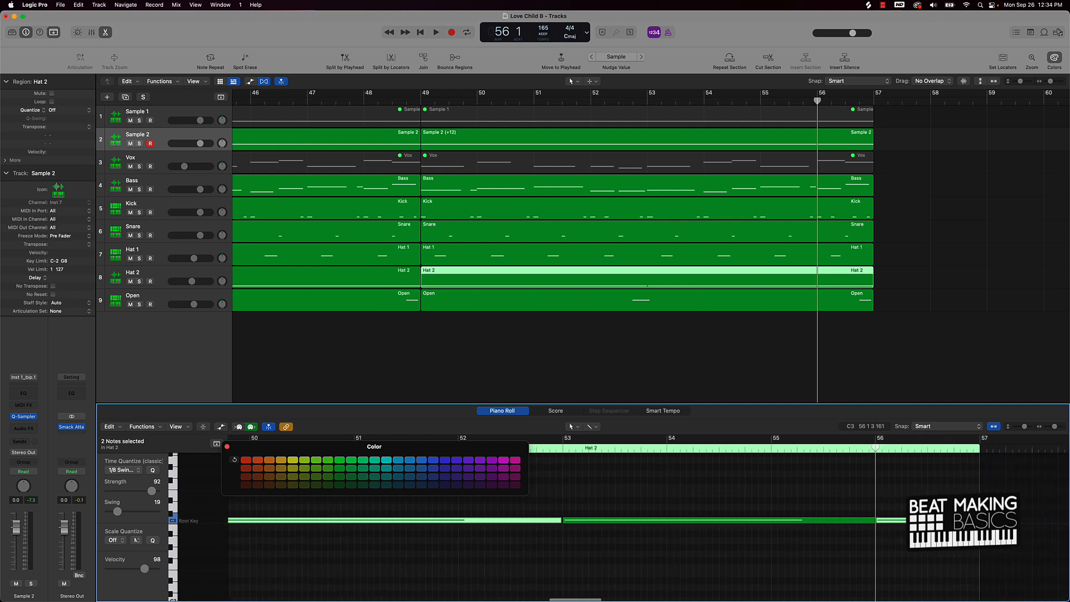
left_click(873, 510)
left_click(872, 519)
scroll(873, 518, "left", 3)
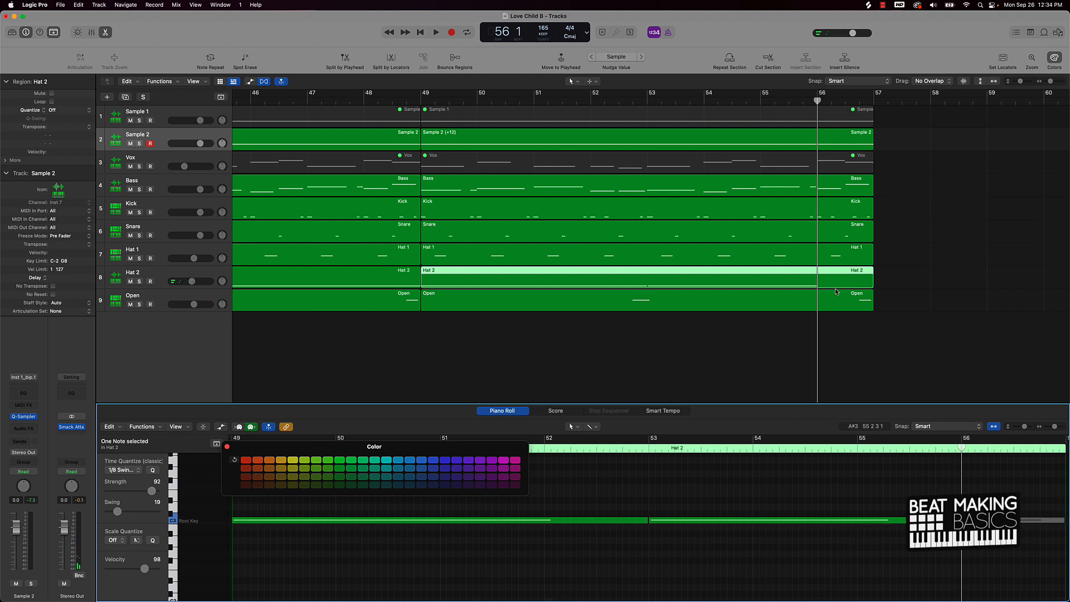
Step: Split the Kick, Snare, Hat 1, Hat 2 and Open regions at bar 56, keeping crossing notes, and mute the last-bar pieces
left_click_drag(824, 342, 813, 222)
key("super+t")
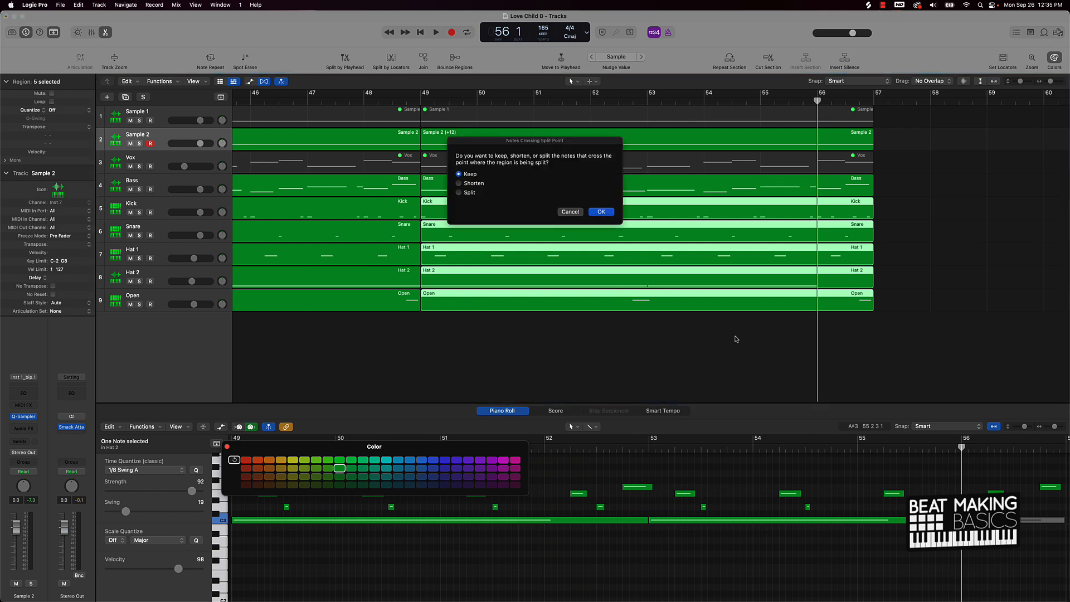
left_click(605, 211)
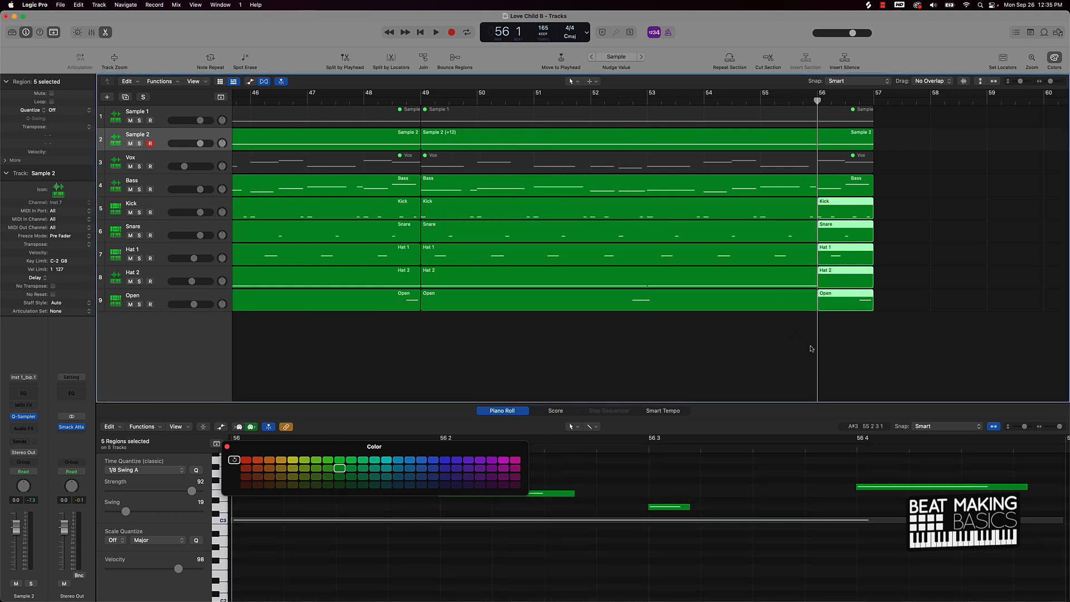
left_click_drag(848, 327, 830, 219)
key("m")
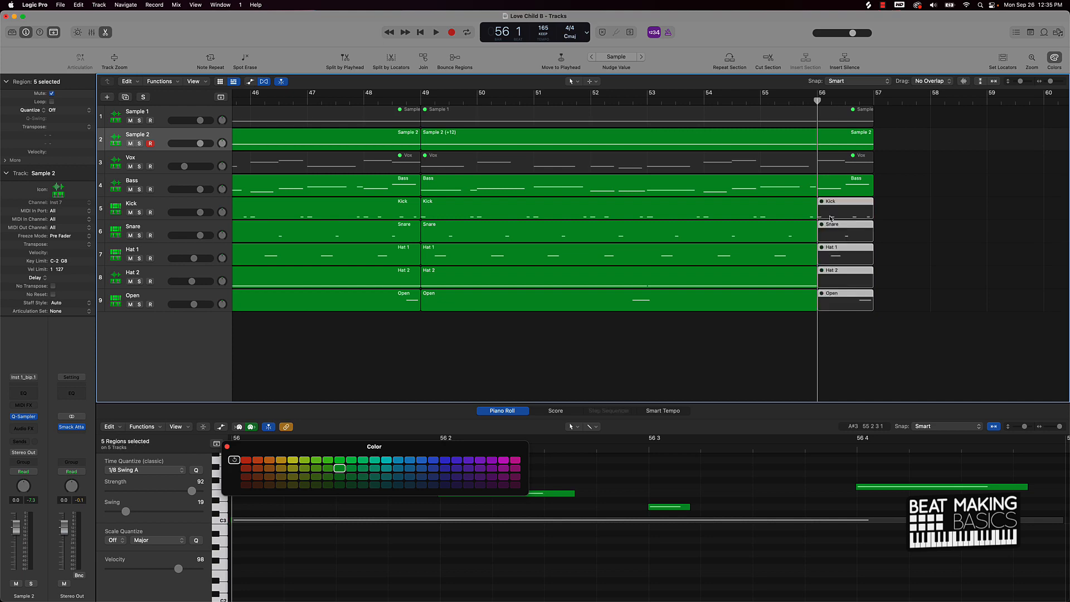
Step: Repeat all regions from bar 9 to the end of the green section twice
scroll(830, 219, "down", 15)
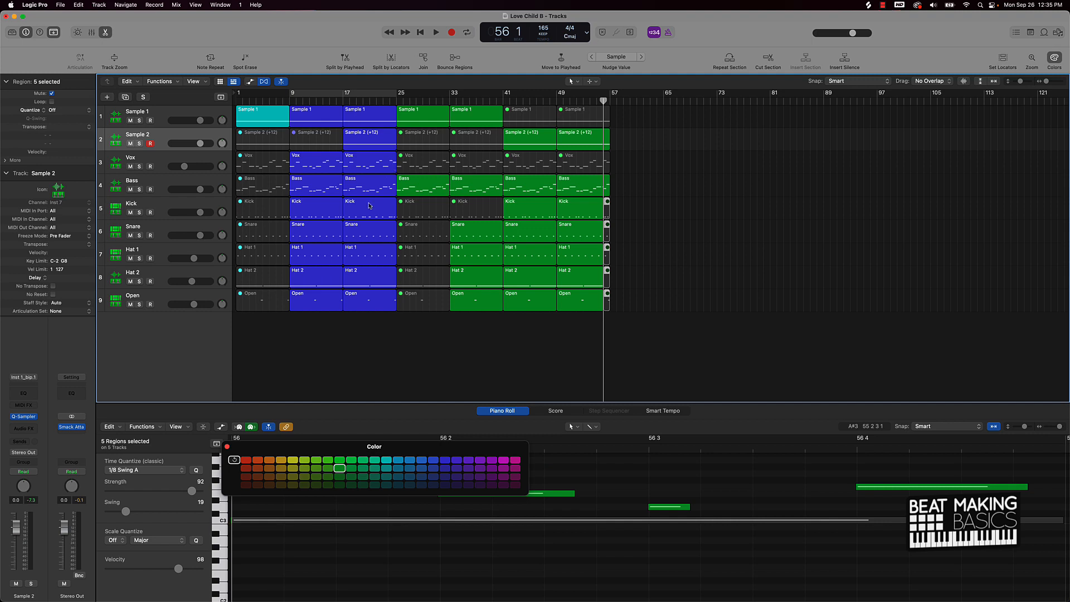
left_click(326, 348)
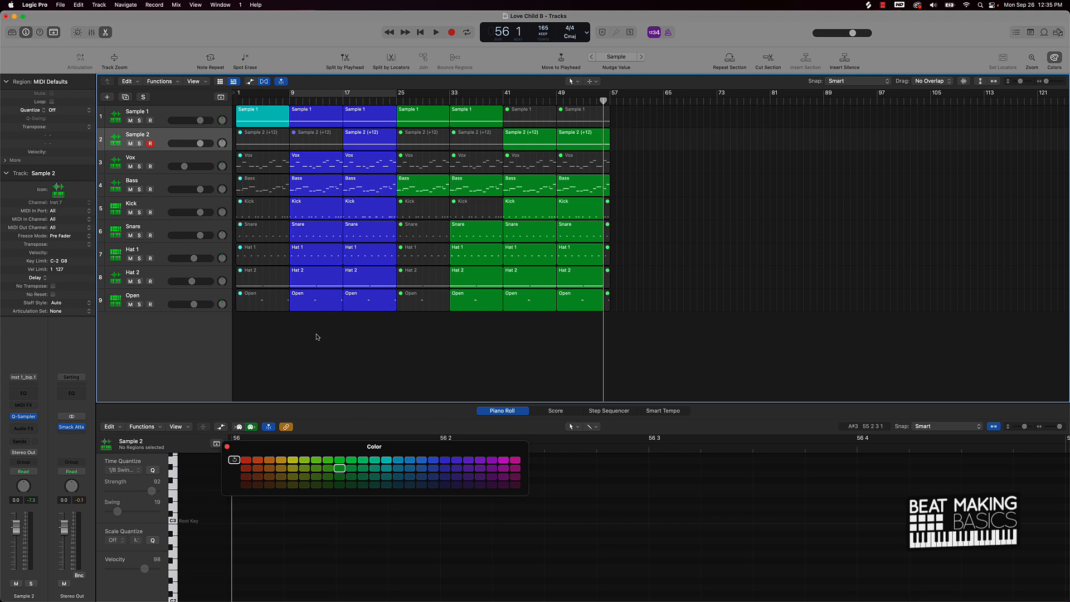
left_click_drag(315, 339, 648, 50)
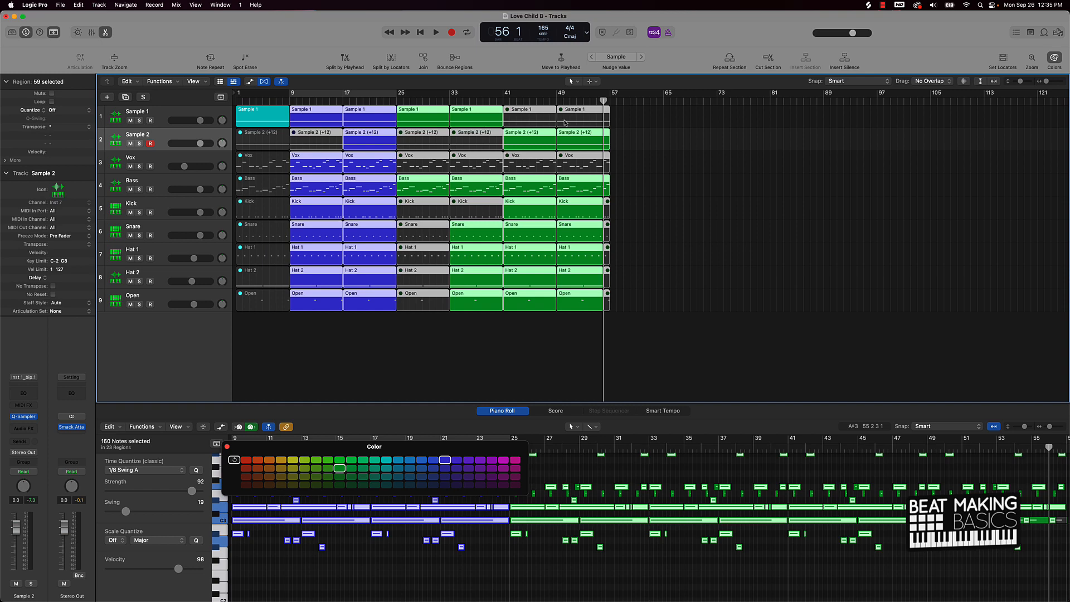
key("super+r")
key("super+r")
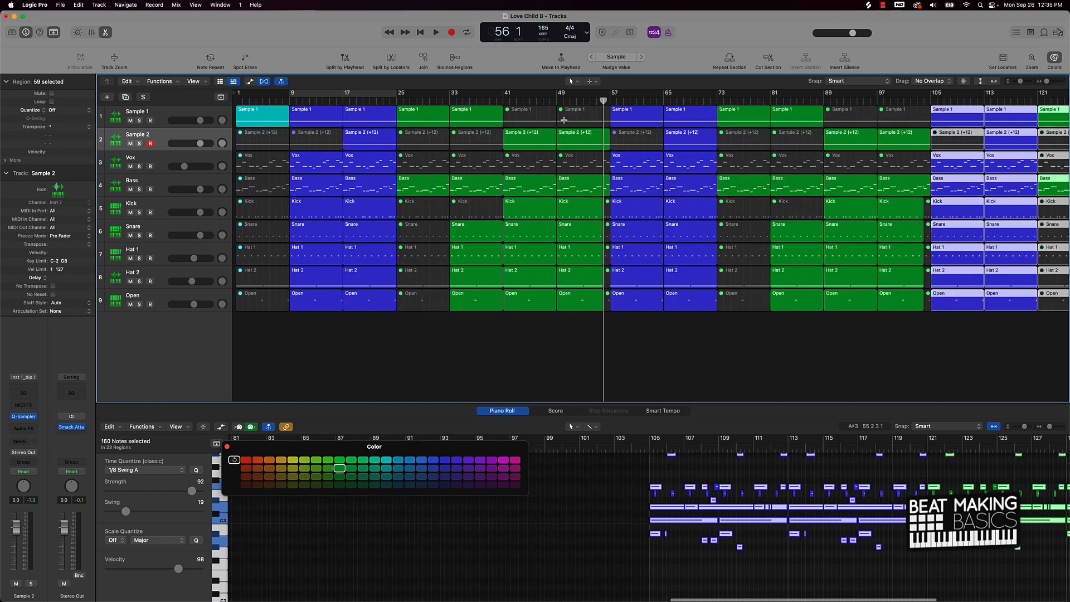
Step: Move the playhead to bar 121 and switch the transport display to Beats & Time
scroll(847, 191, "right", 5)
scroll(846, 170, "left", 2)
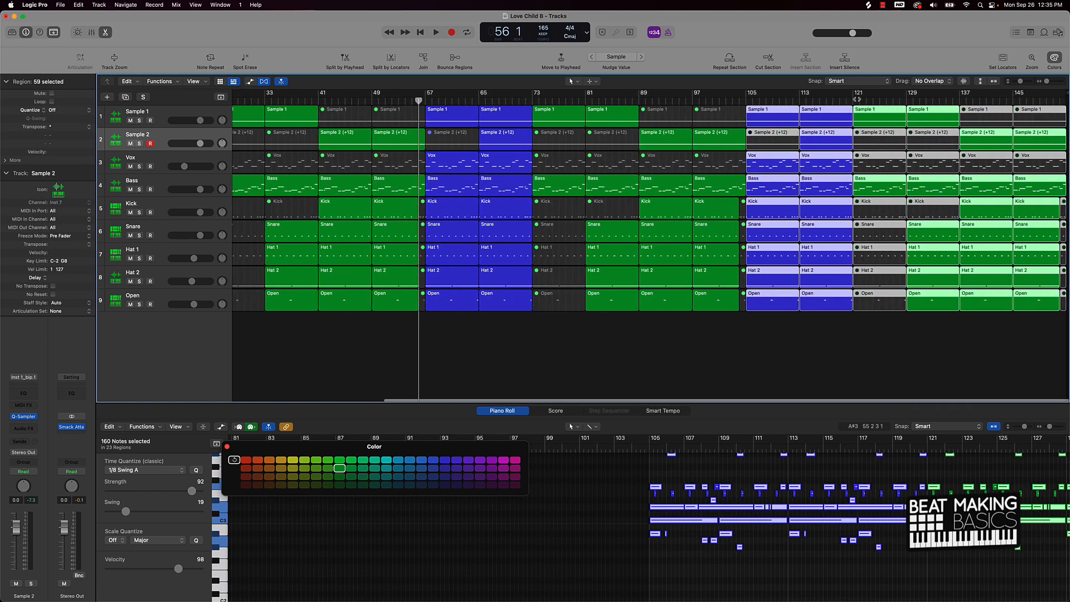
left_click(857, 99)
left_click(587, 32)
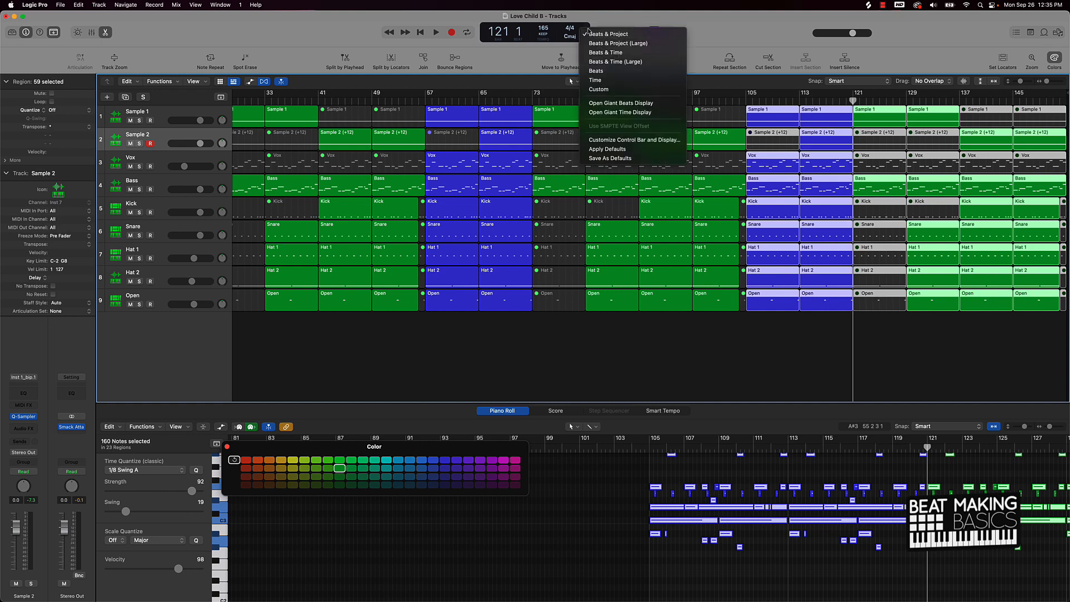
left_click(605, 53)
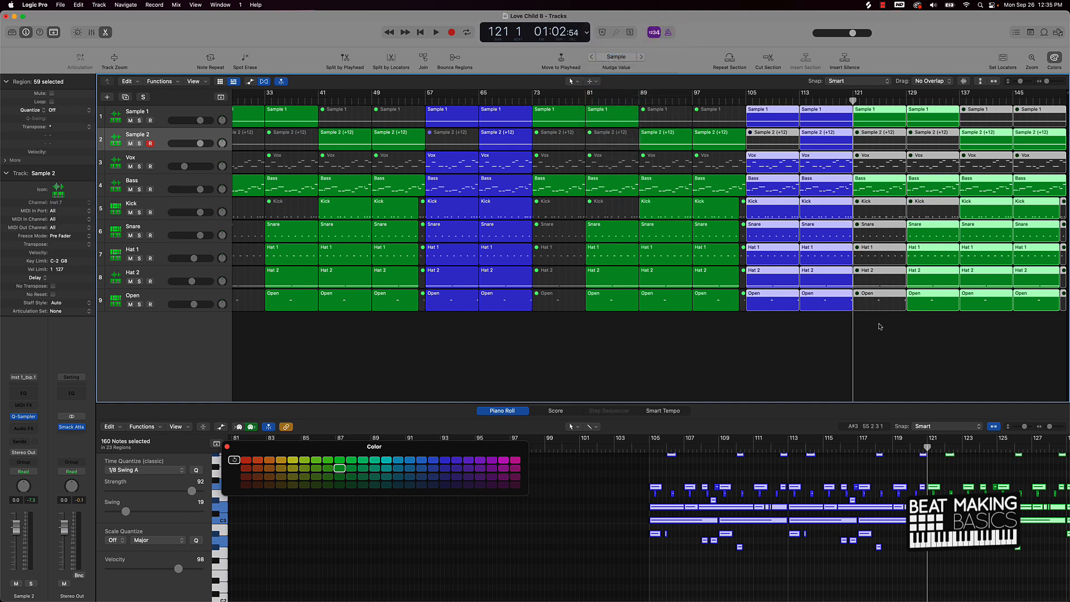
Step: Delete all regions from bar 121 onward
left_click_drag(875, 325, 1068, 109)
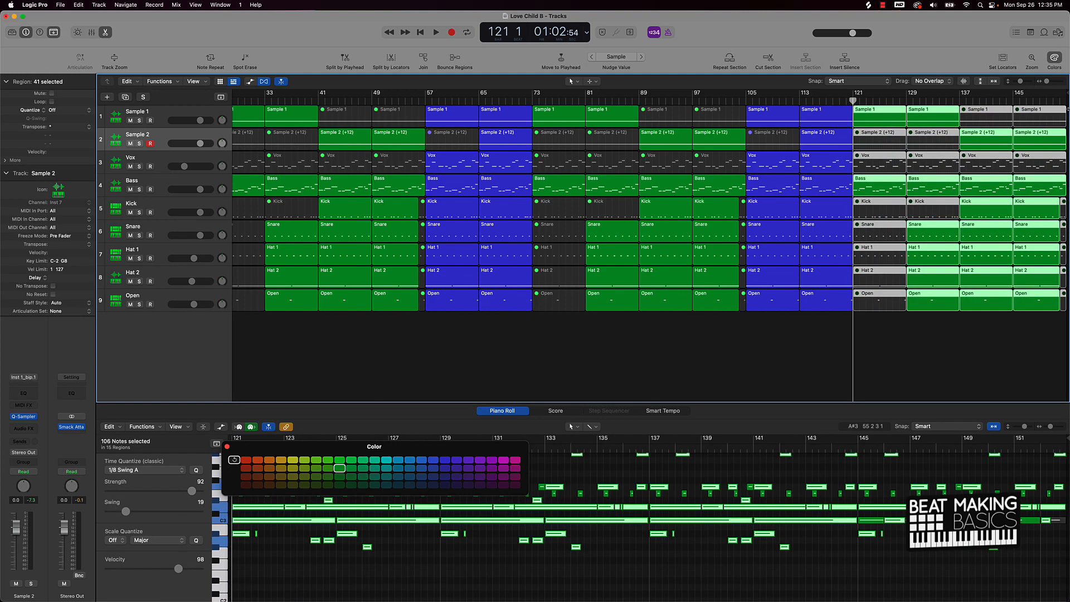
key("Delete")
scroll(1068, 133, "left", 5)
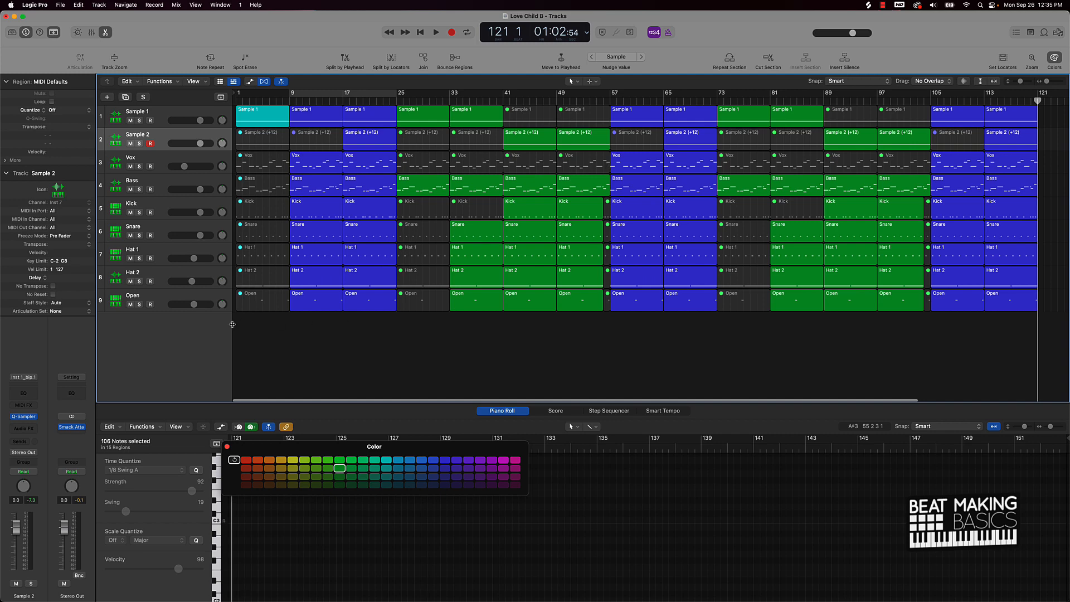
Step: Copy the eight-bar intro regions of all tracks to bars 121 and 129 as an outro
left_click_drag(271, 325, 262, 117)
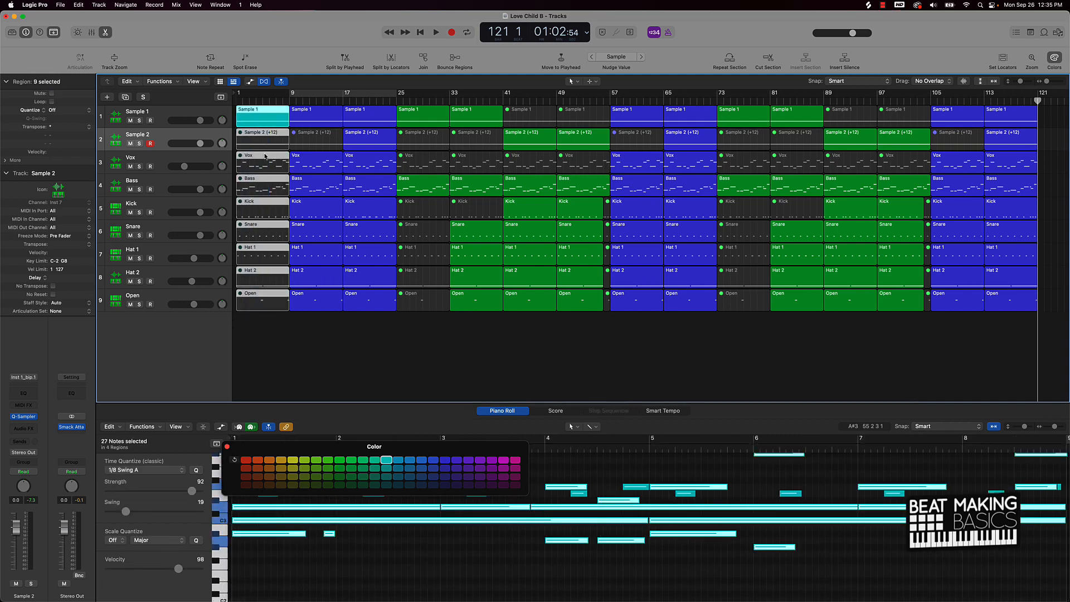
key("super+Left")
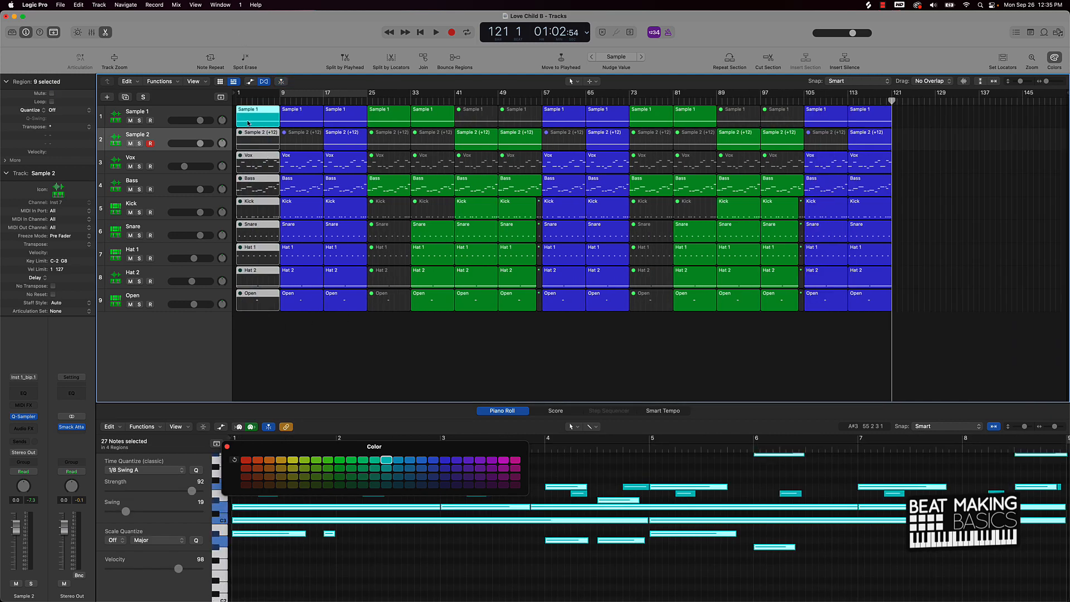
left_click_drag(248, 123, 927, 335)
left_click_drag(914, 124, 956, 120)
Step: Unmute the Sample 2 and Vox regions at bar 121
left_click(910, 136)
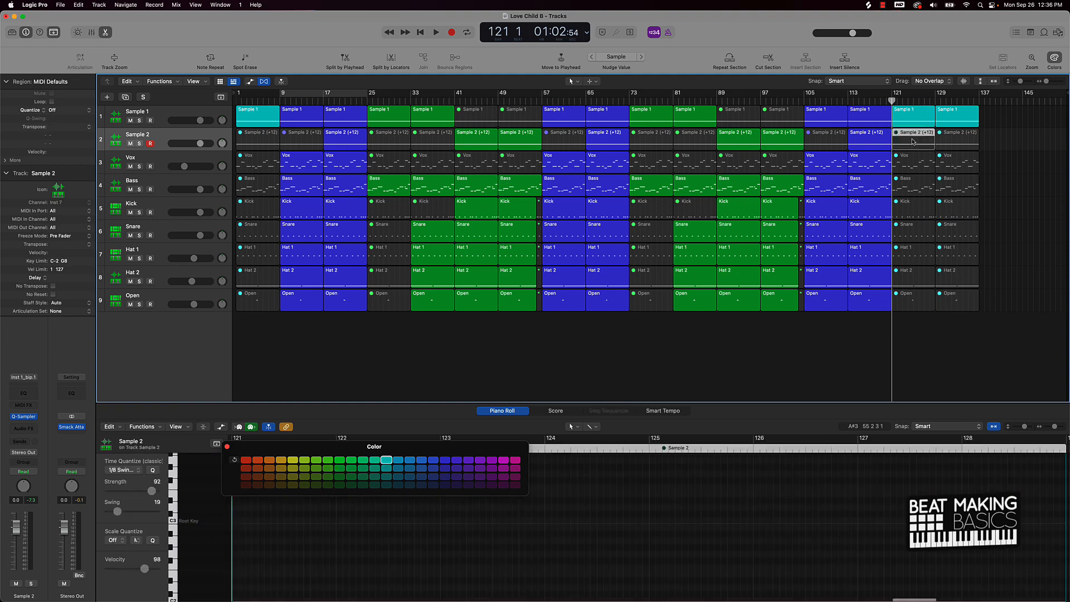
left_click(910, 161, "shift")
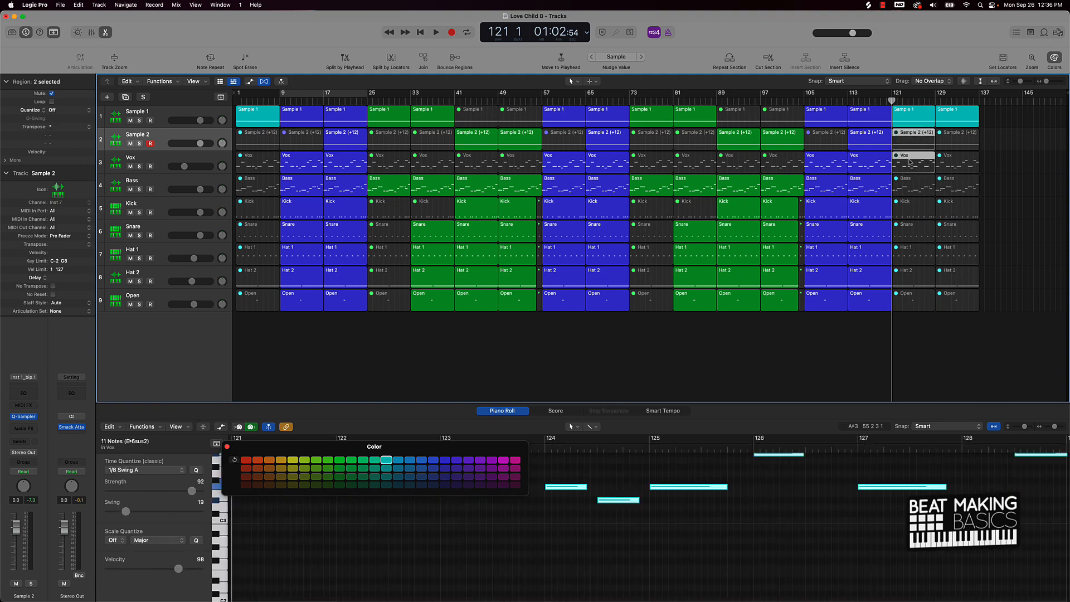
key("ctrl+m")
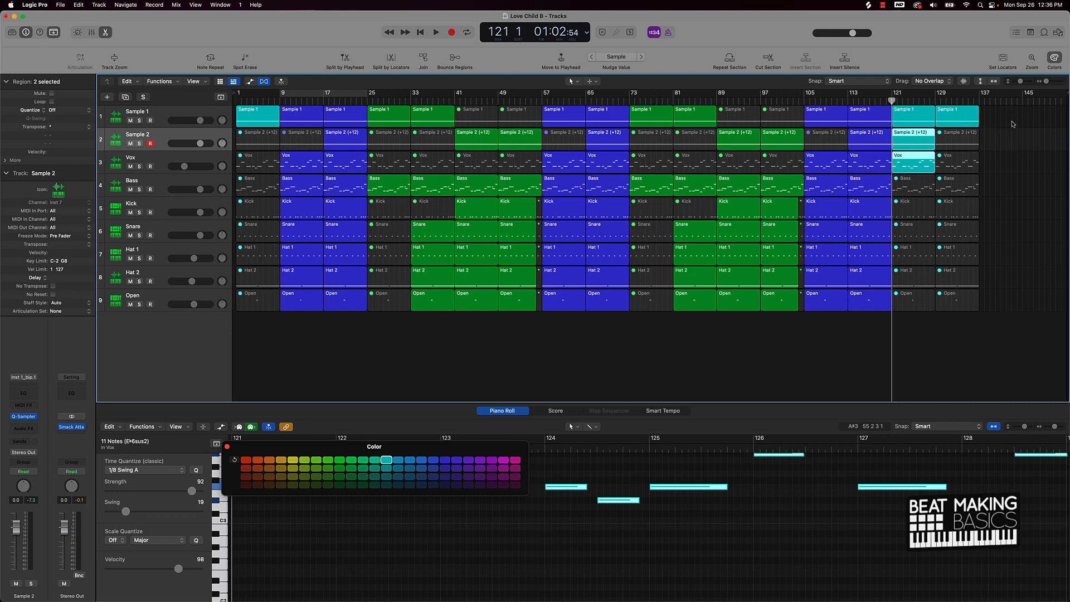
Step: Move the project end marker to just after the last outro regions
left_click_drag(1065, 93, 990, 96)
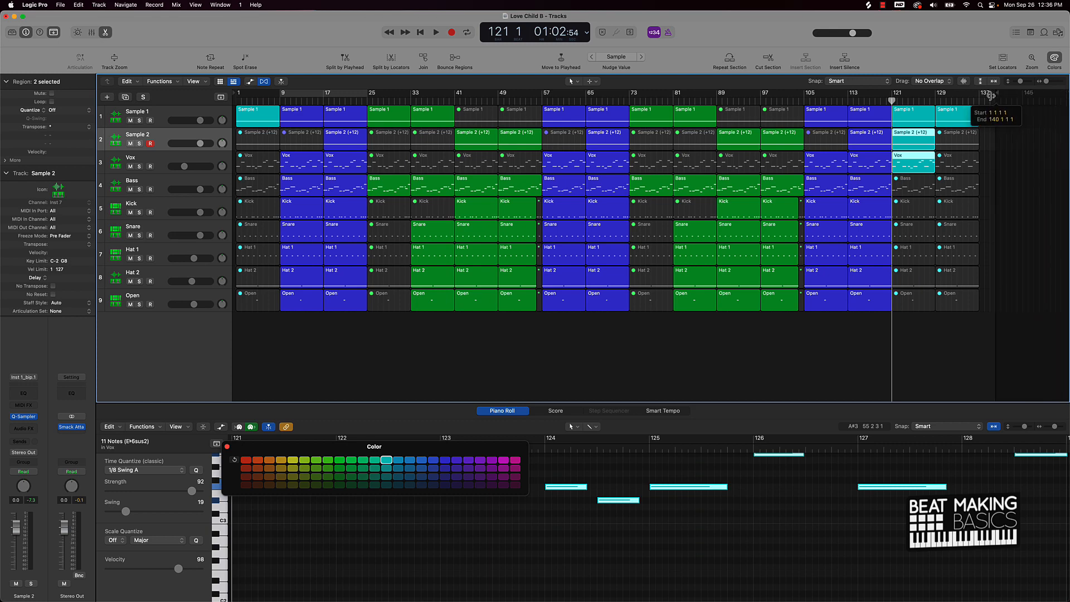
left_click(857, 332)
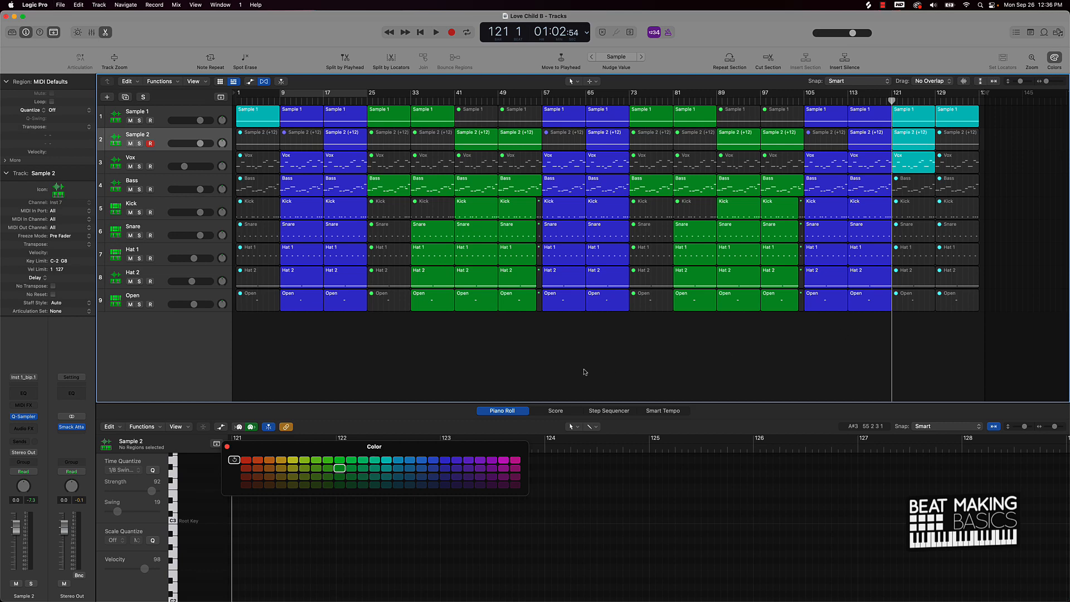
Step: Close the color palette and the Piano Roll, and return the playhead to the start of the project
left_click(227, 446)
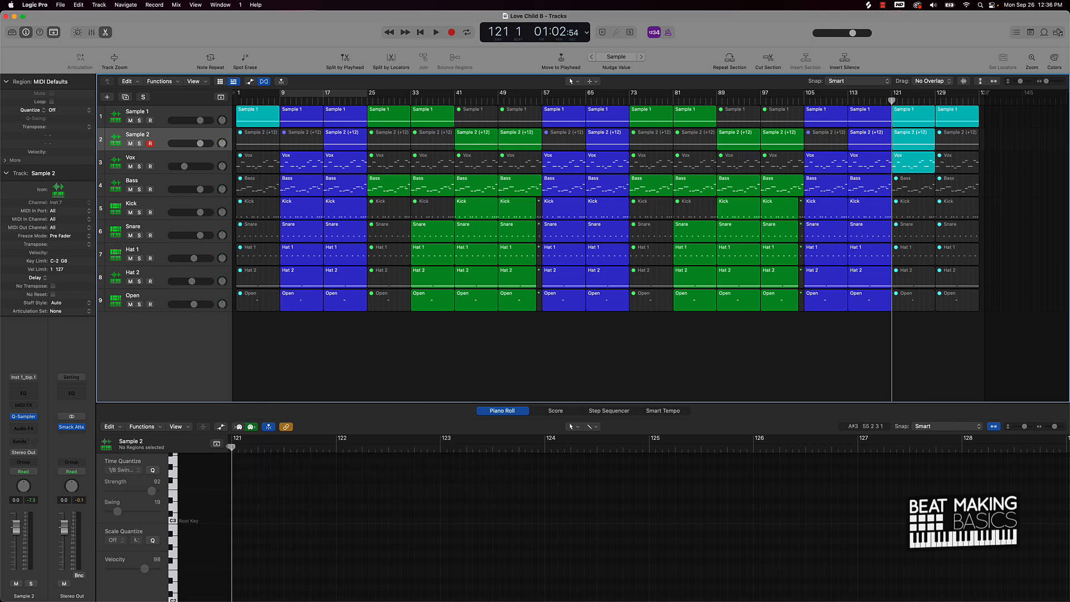
key("Return")
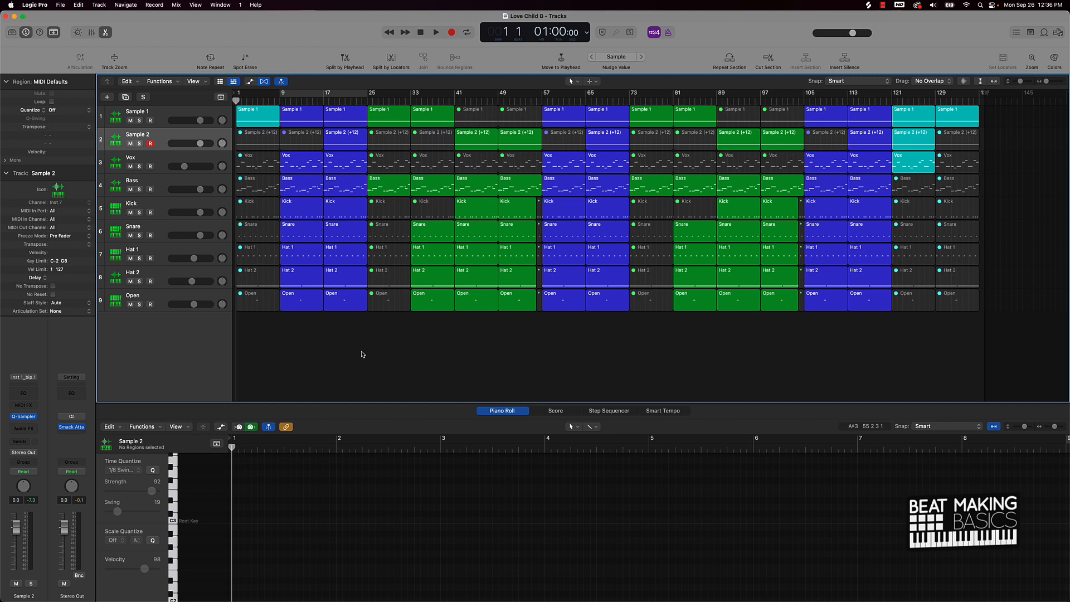
left_click(105, 32)
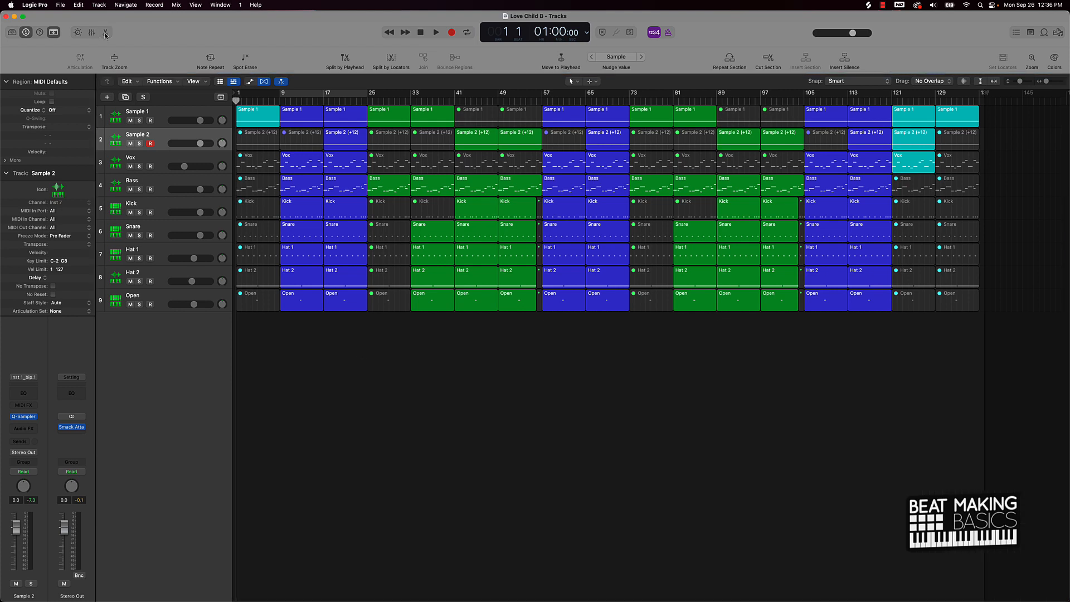
Step: Disarm Sample 2 for recording, insert the Remix FX plug-in on the Sample 1 track and place its window below the arrangement
left_click(150, 144)
left_click(184, 114)
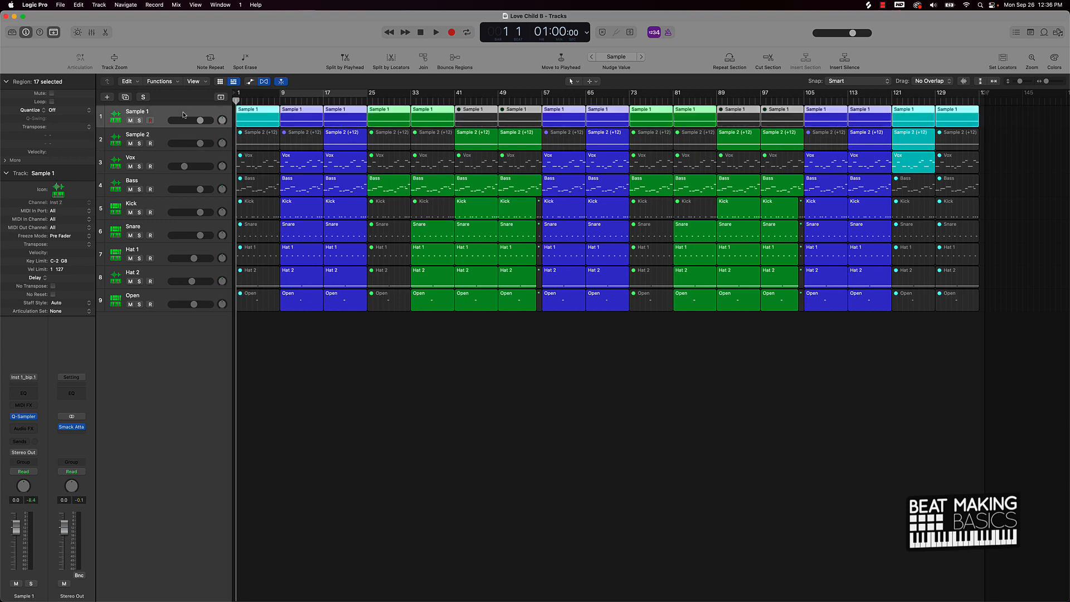
left_click(36, 428)
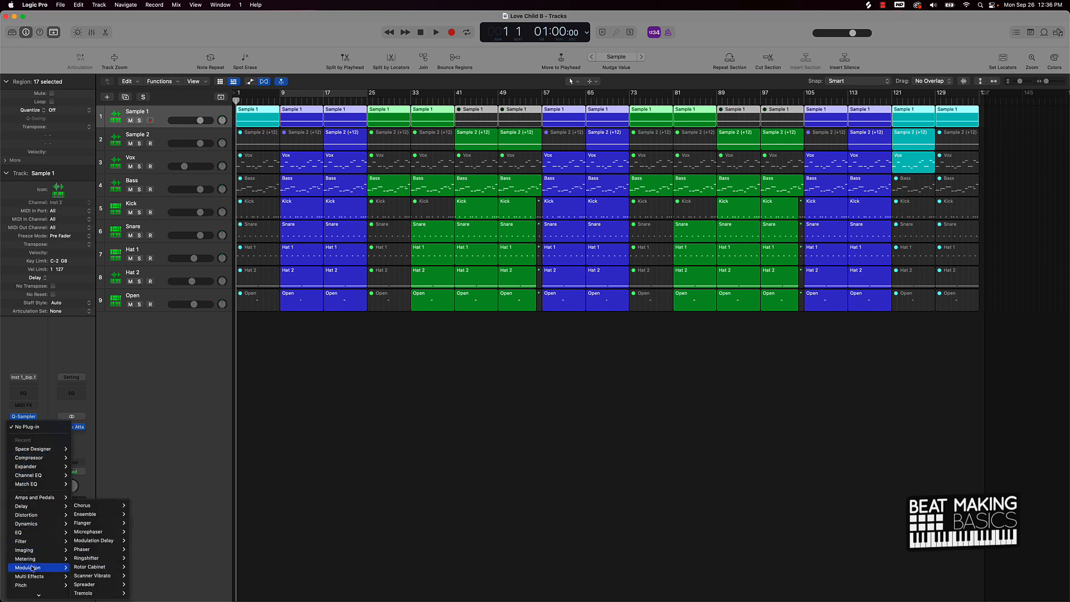
mouse_move(33, 576)
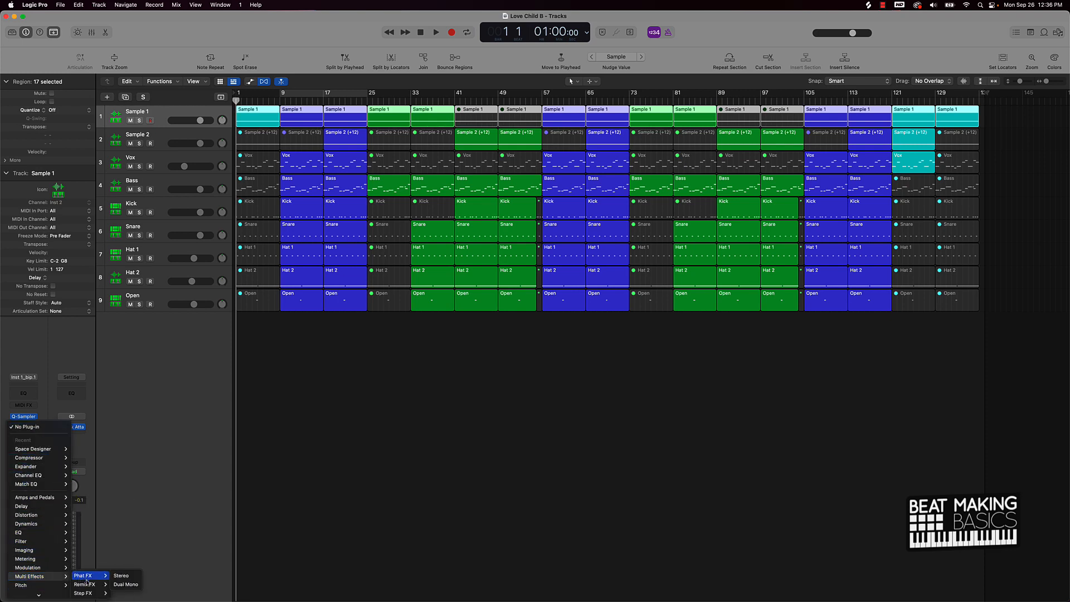
left_click(120, 584)
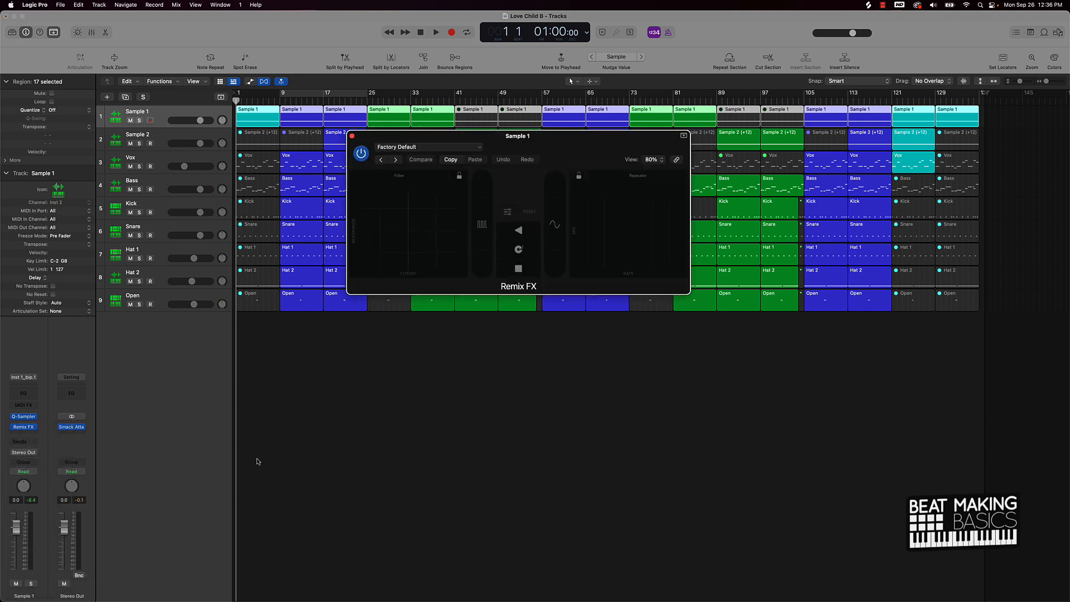
left_click_drag(568, 163, 548, 370)
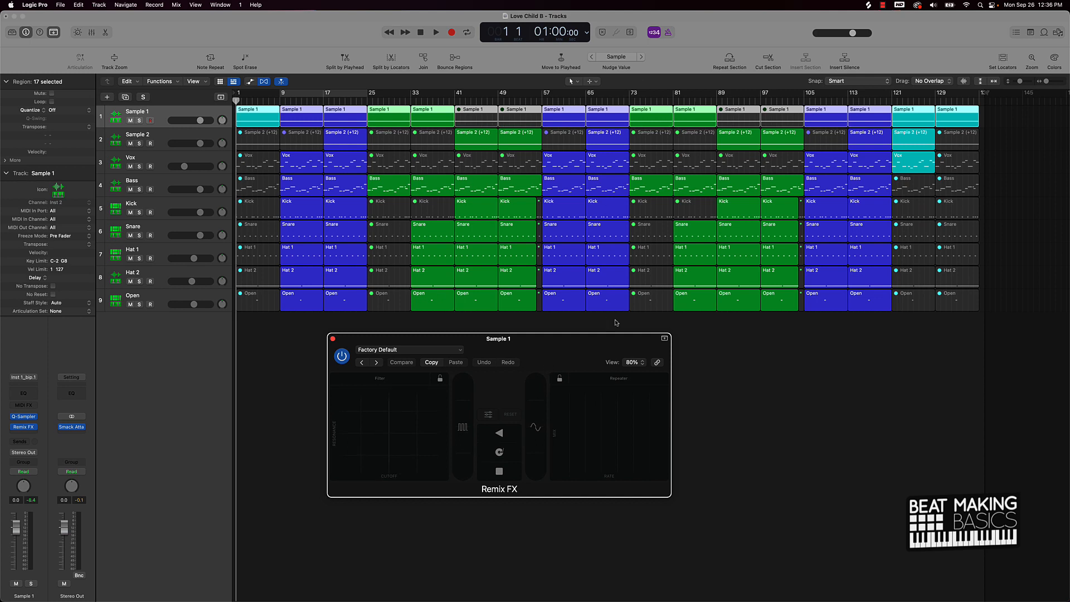
left_click(694, 316)
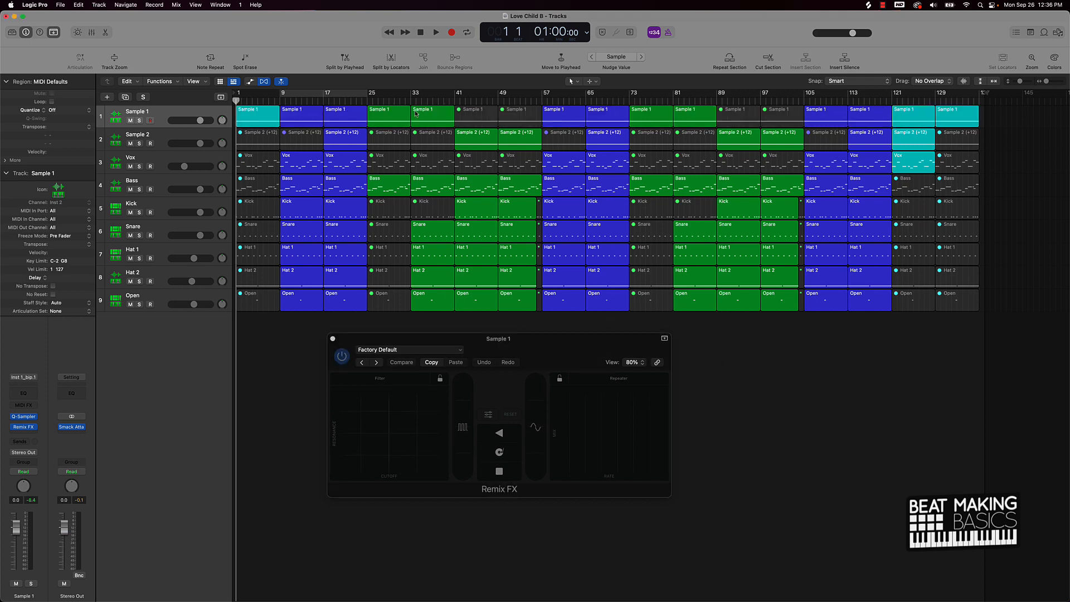
Step: Set the Sample 1 track's automation mode to Touch and reposition the Remix FX window under the tracks
left_click(176, 116)
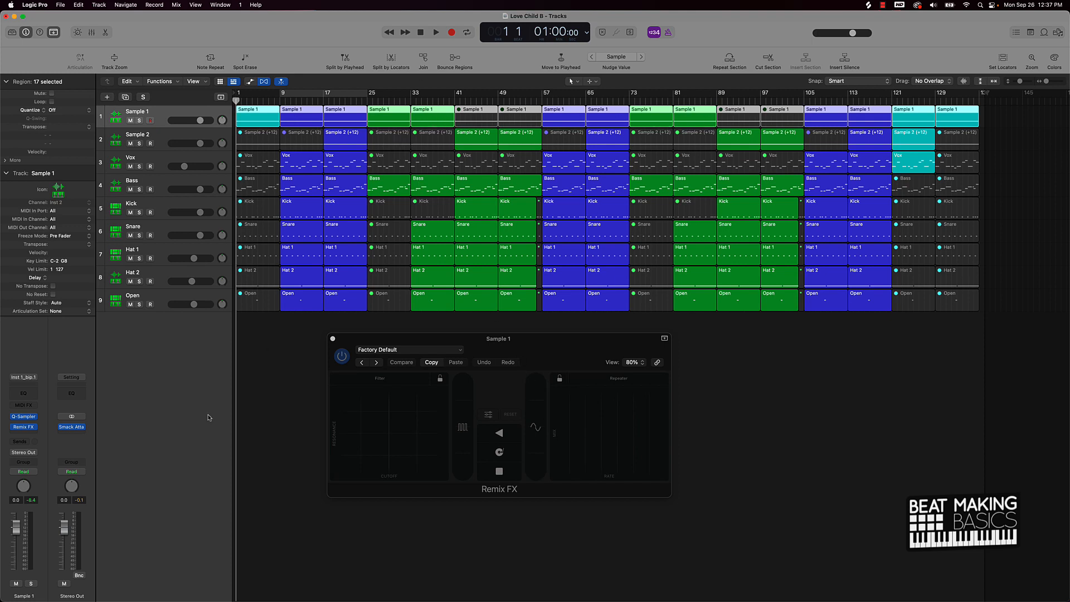
mouse_move(23, 429)
left_click(32, 473)
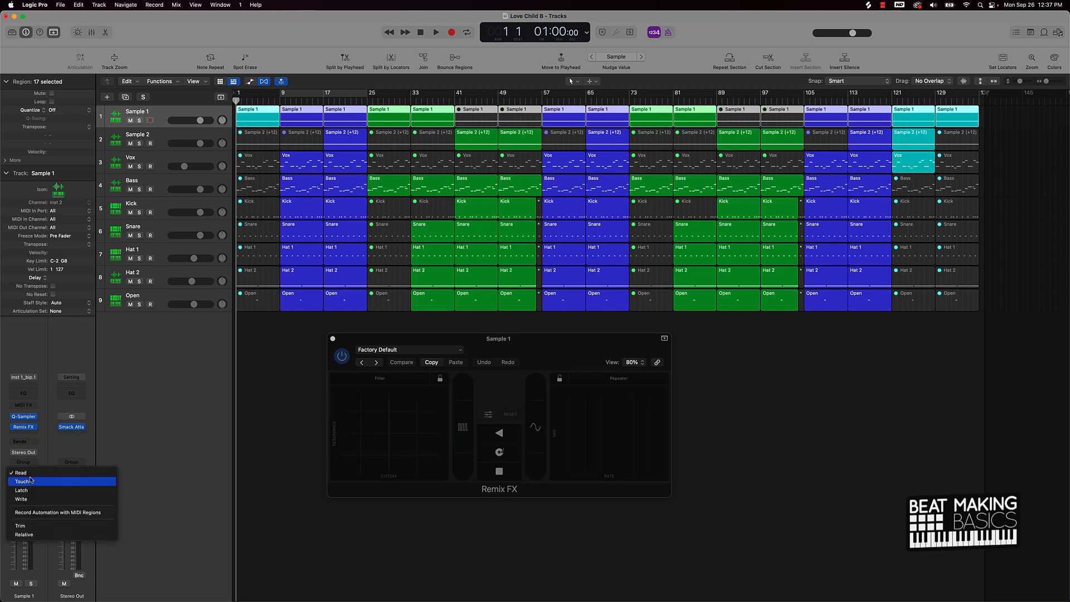
left_click(31, 481)
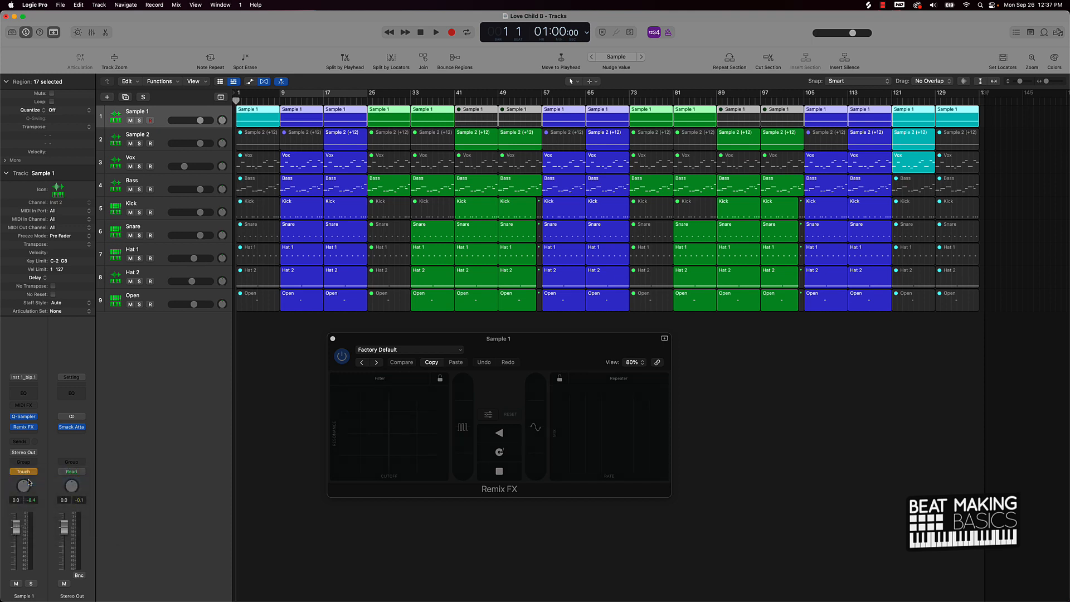
left_click_drag(386, 340, 312, 356)
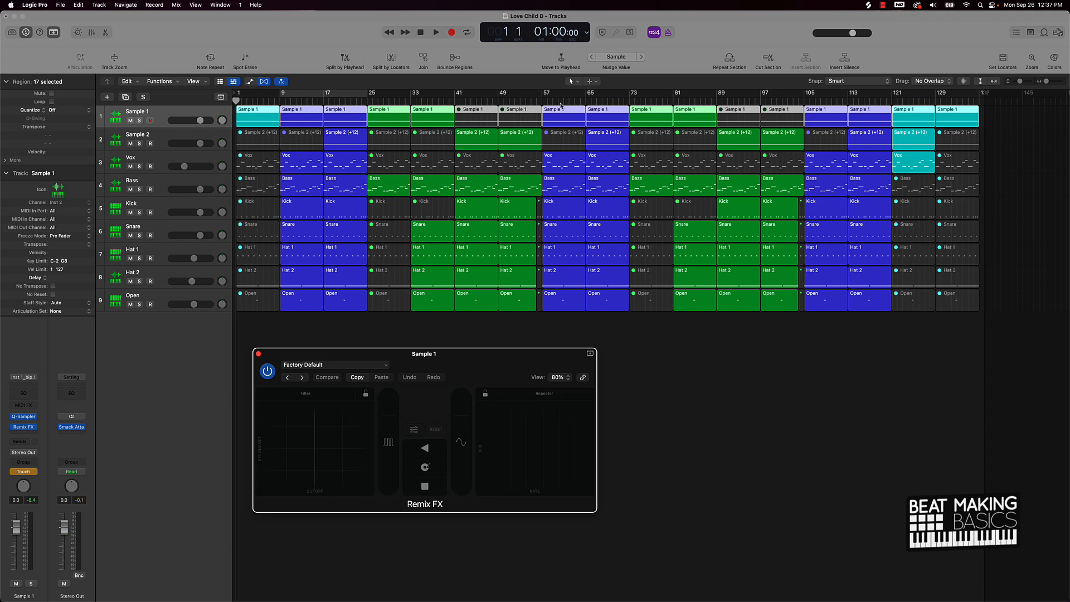
Step: Play from bar 22, record gater and tape stop moves in Remix FX on Sample 1 before bar 41, and close the plug-in
left_click(351, 101)
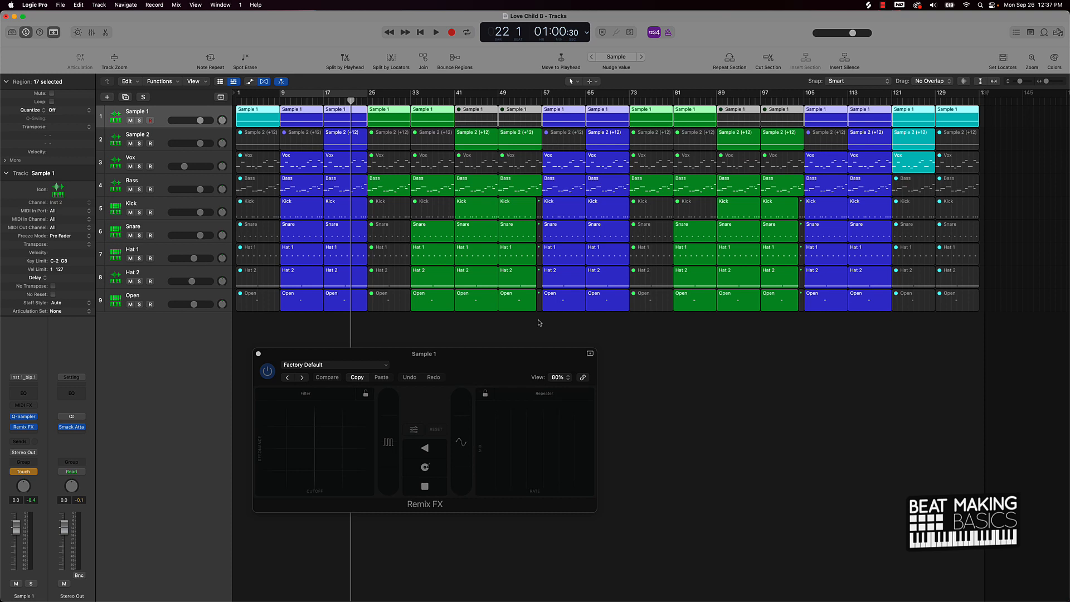
key("space")
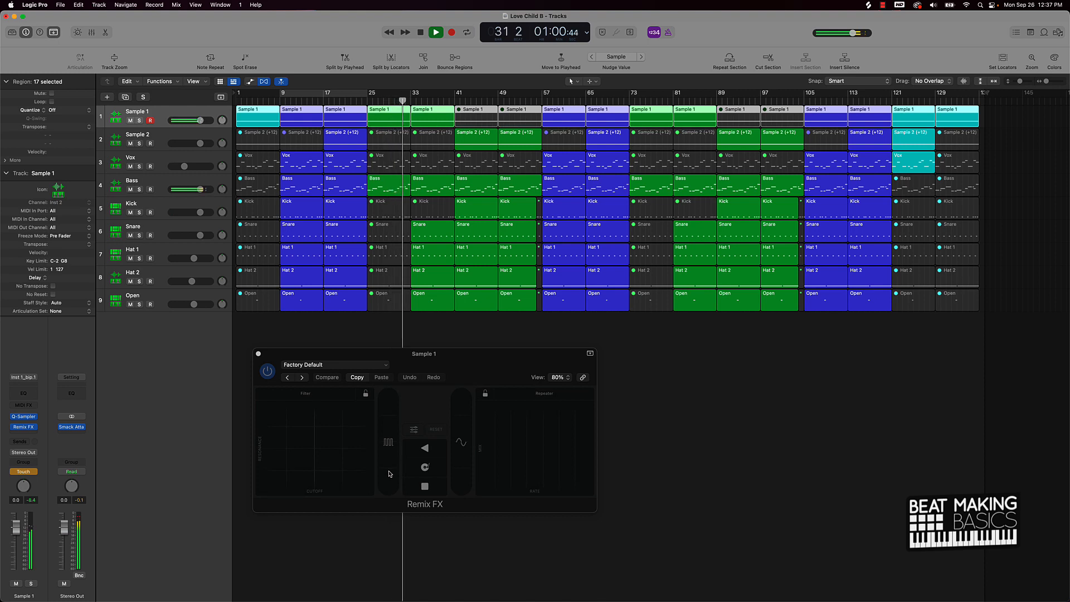
left_click(388, 473)
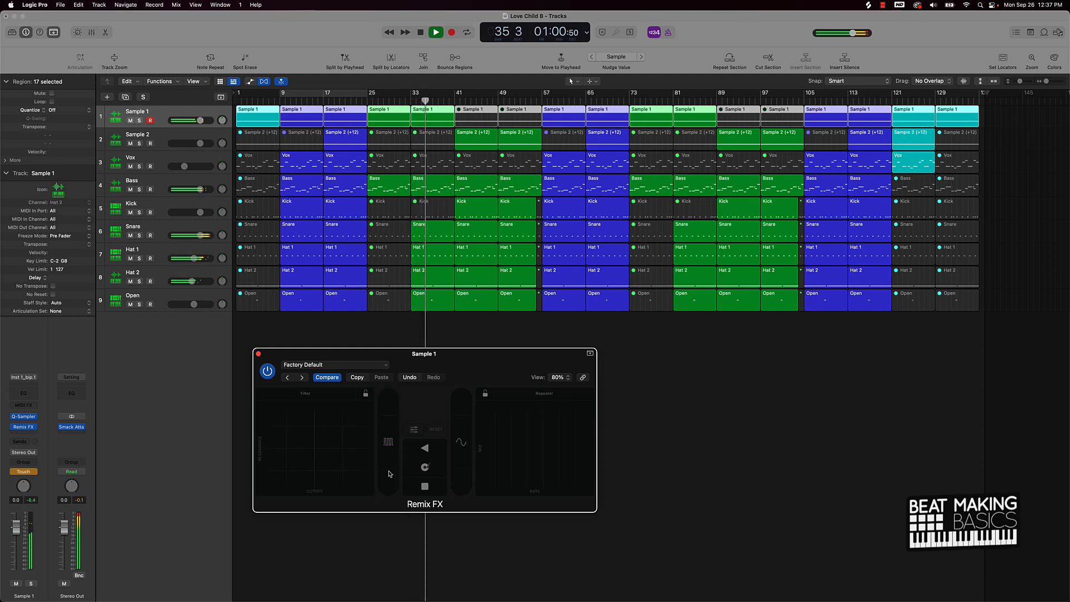
left_click(439, 486)
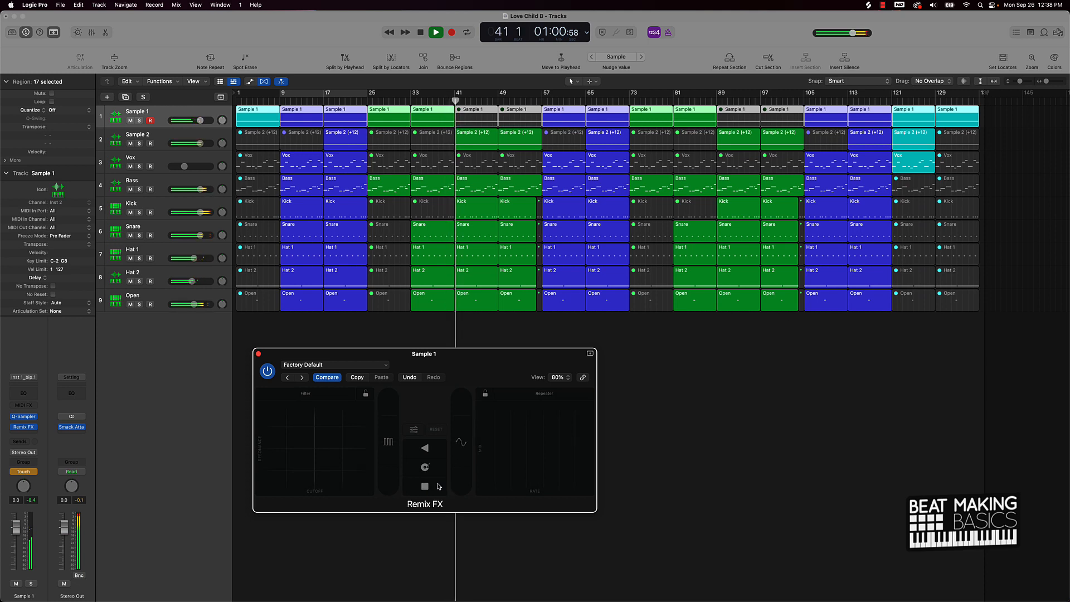
left_click(258, 354)
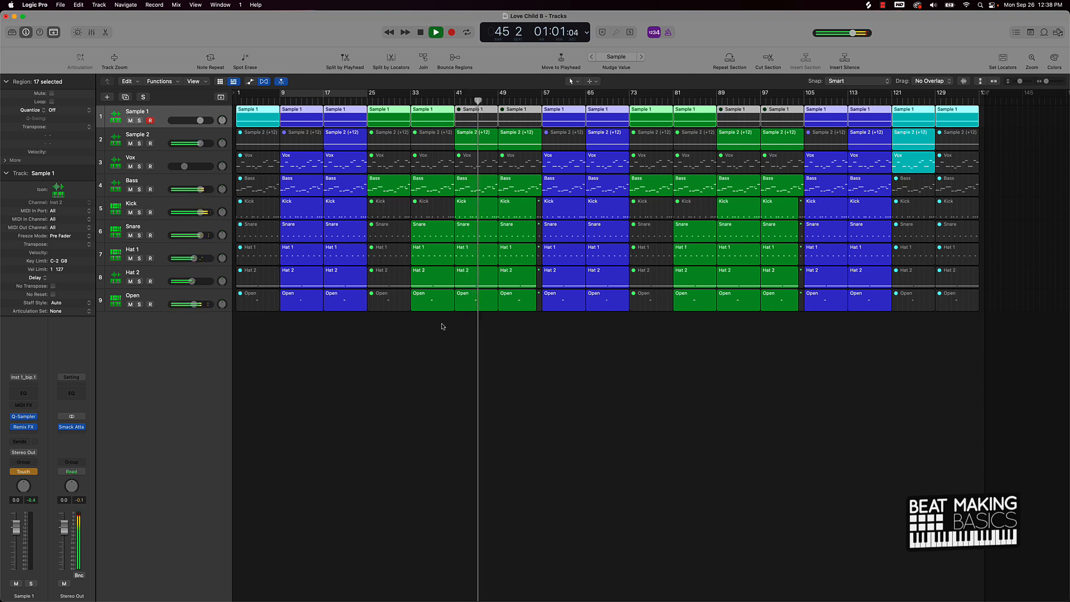
Step: Replace the drum regions at bar 33 with copies of the bar 49 drum regions, and mute the Kick copy
left_click_drag(443, 326, 446, 209)
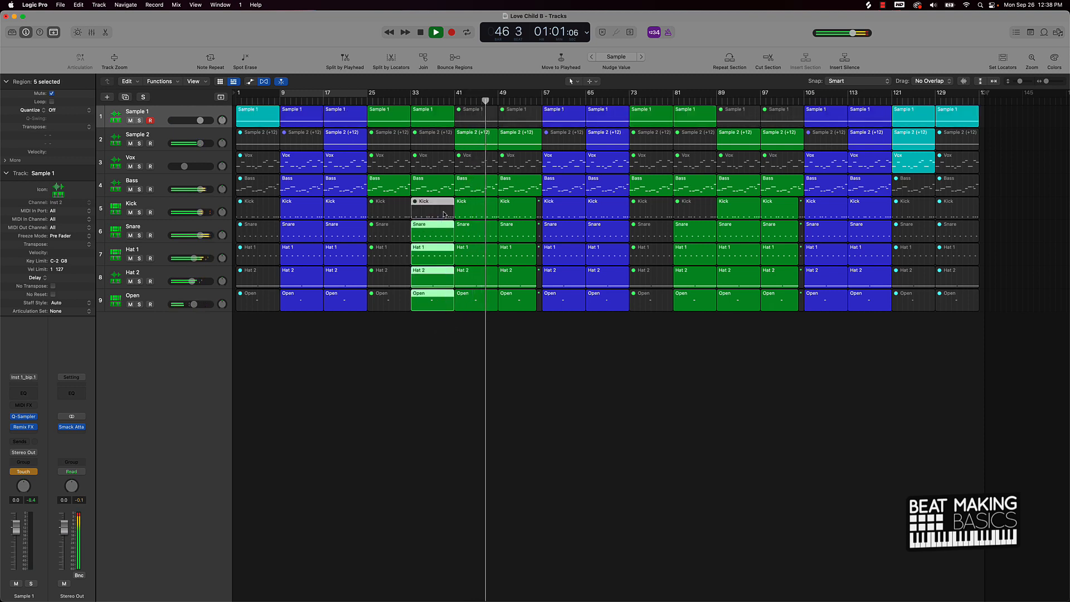
key("Delete")
left_click_drag(513, 325, 430, 210)
left_click(437, 351)
left_click(438, 217)
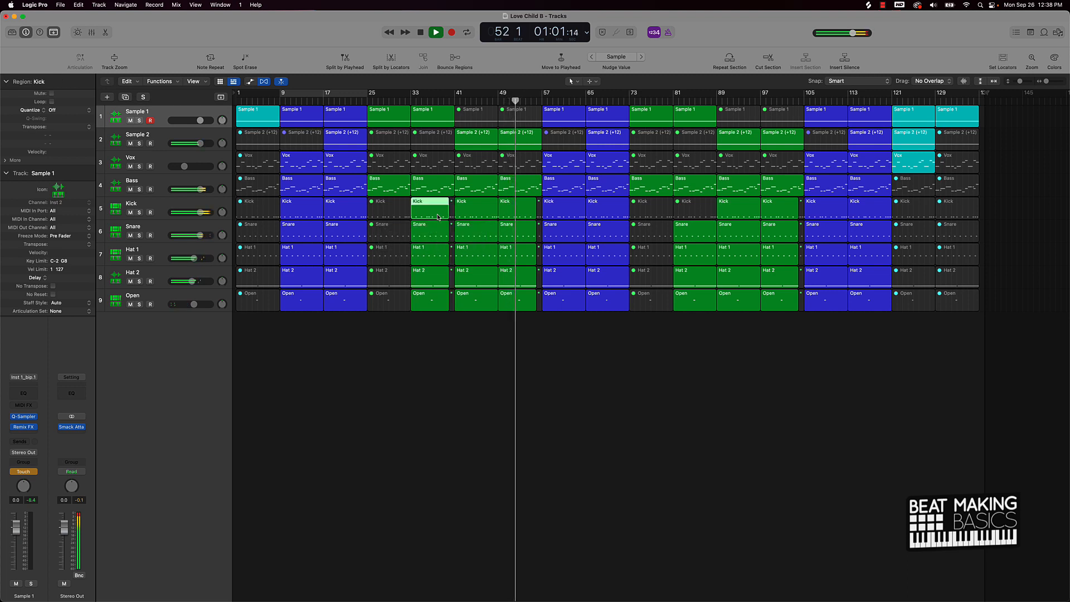
key("ctrl+m")
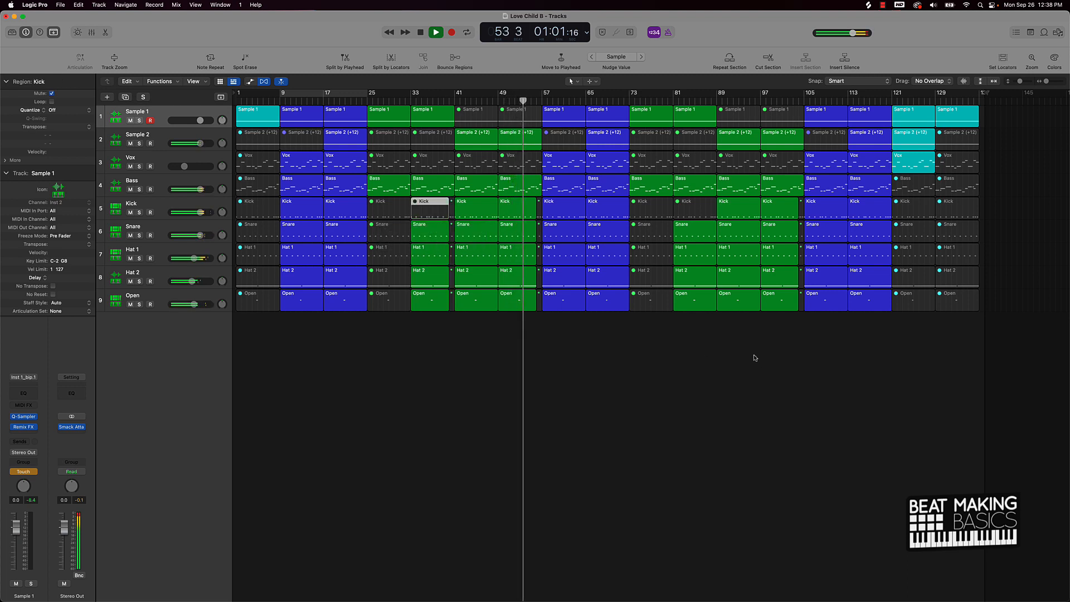
Step: Replace the drum regions at bar 81 with copies of the drum regions from bar 33, including the muted Kick
left_click(705, 342)
left_click_drag(705, 342, 691, 203)
key("Delete")
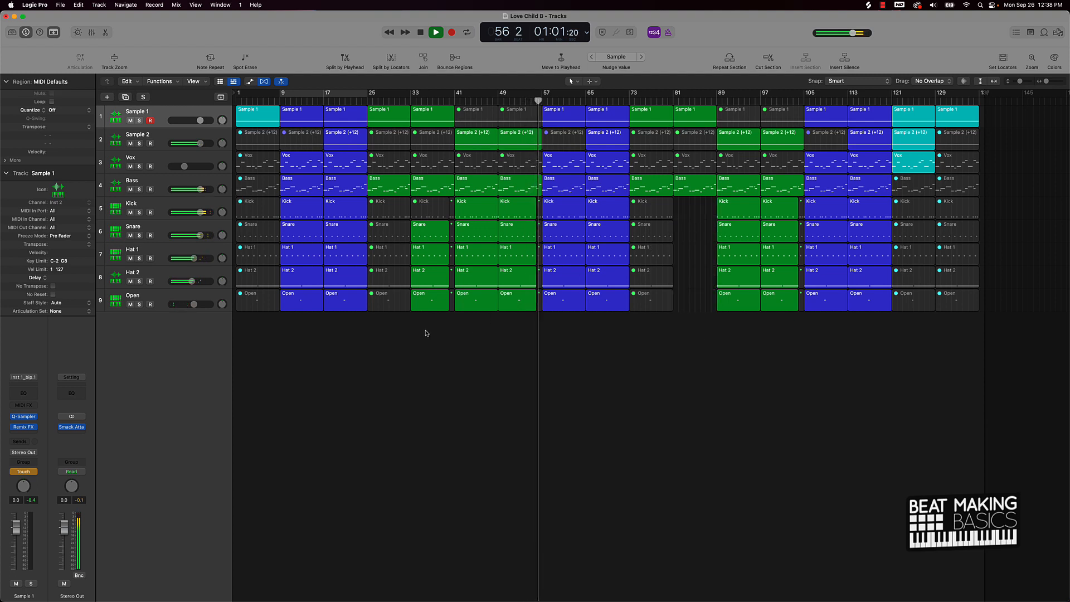
left_click_drag(427, 330, 689, 224)
left_click(676, 340)
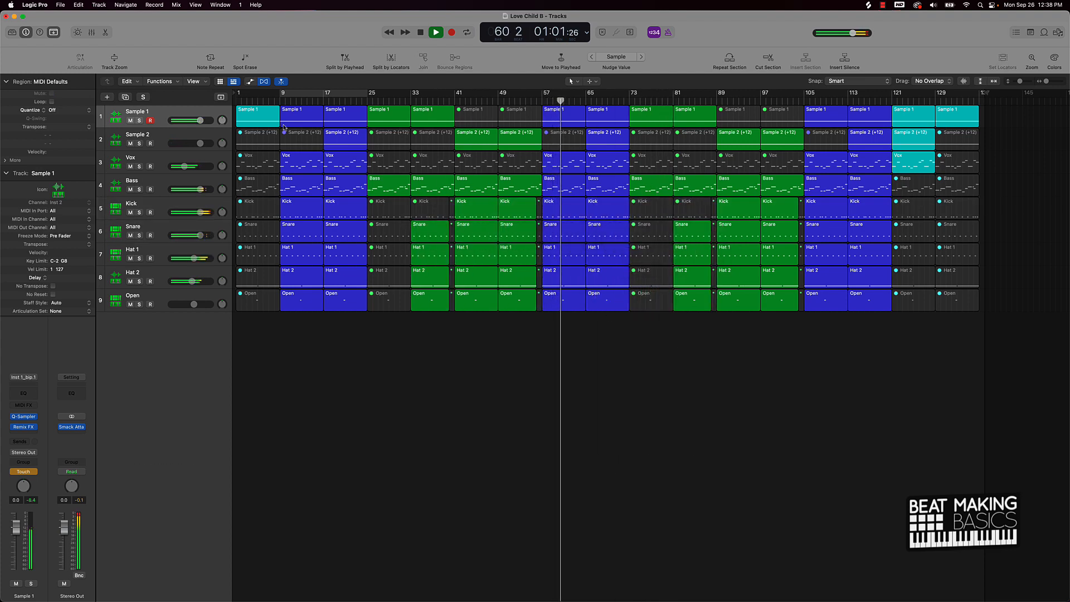
Step: Reopen Remix FX on Sample 1, record filter, tape stop and gater moves between about bars 73 and 89, and close it
left_click(23, 427)
left_click_drag(477, 375, 619, 379)
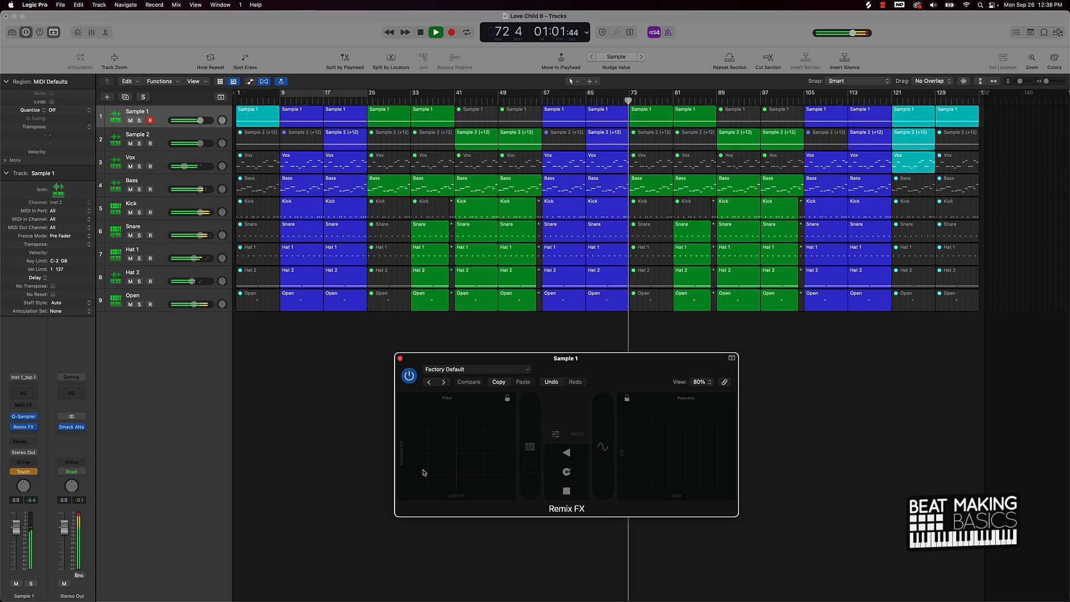
left_click_drag(423, 473, 450, 461)
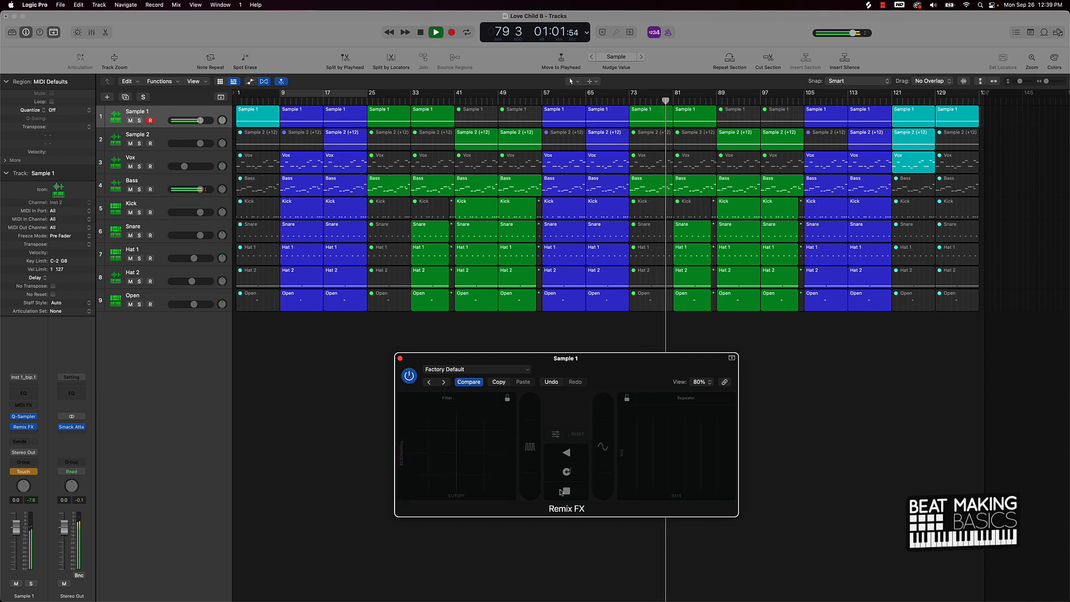
left_click(577, 491)
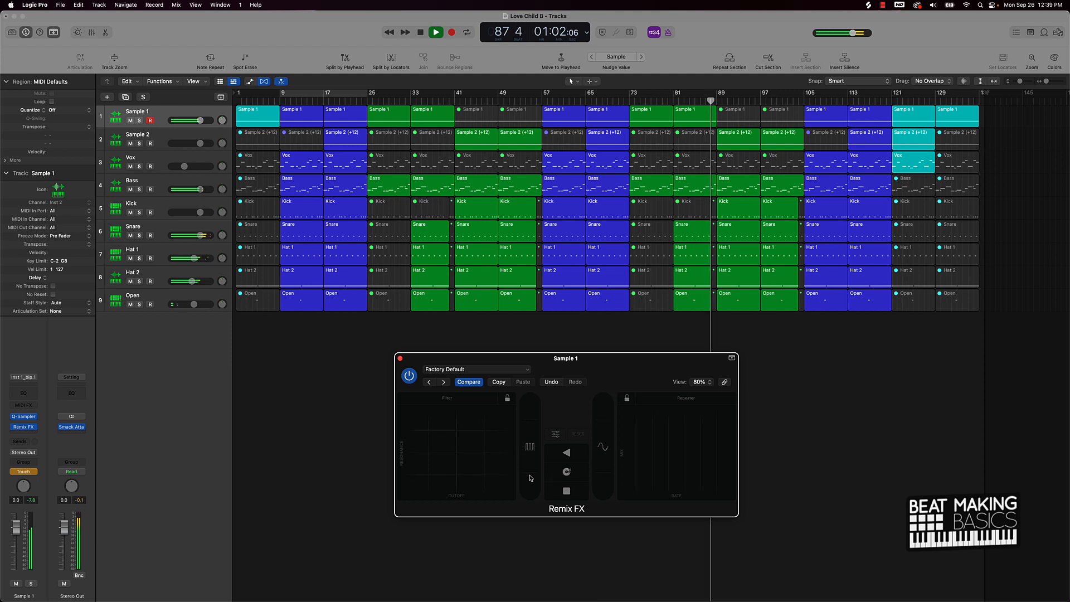
left_click_drag(531, 478, 531, 477)
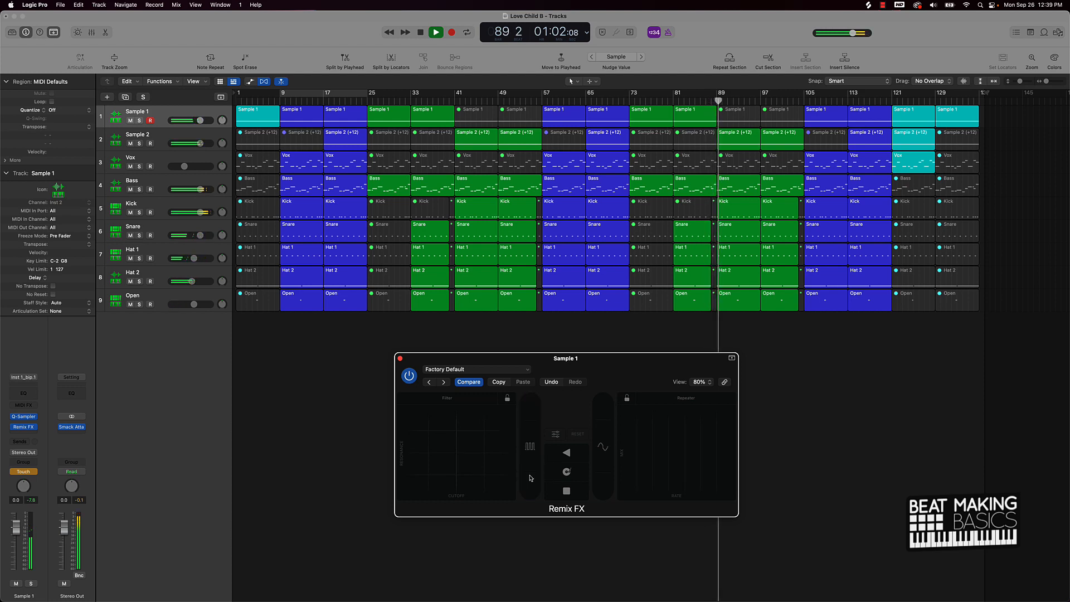
left_click(400, 359)
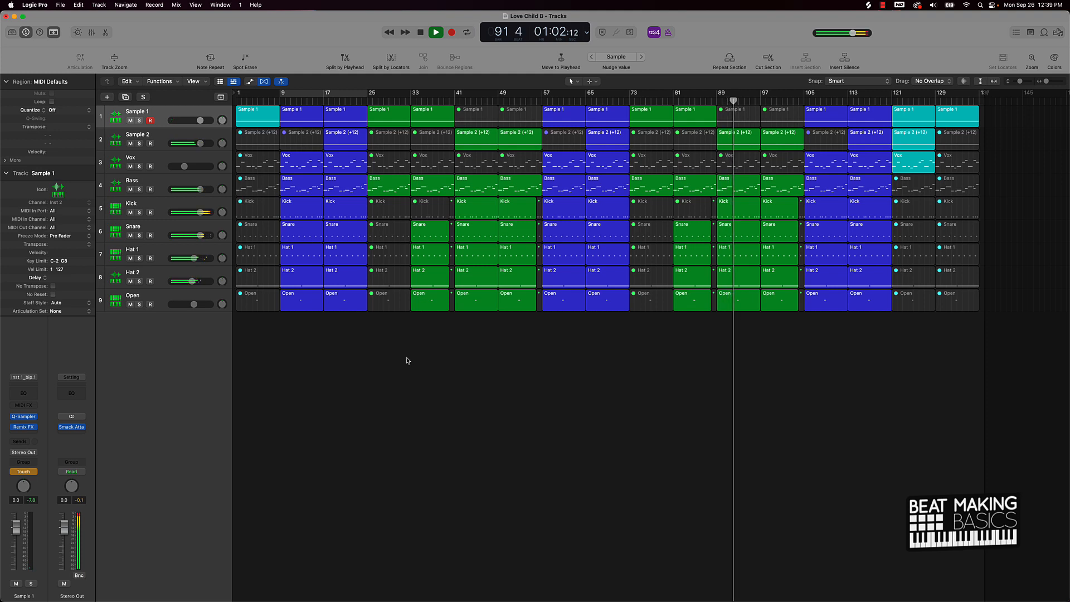
Step: Stop playback and return the Sample 1 track's automation mode to Read
key("space")
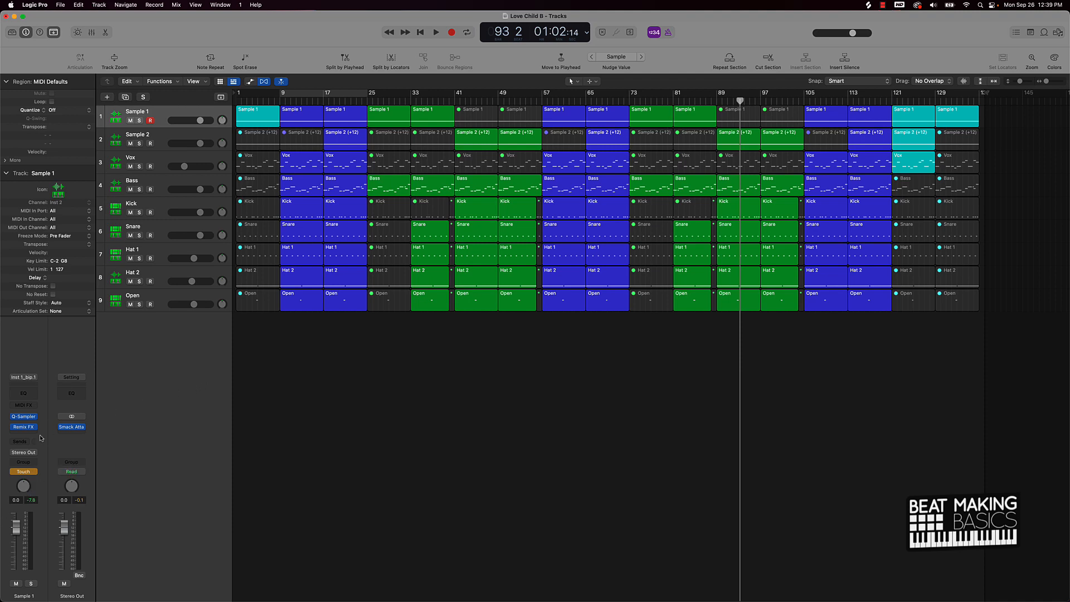
left_click(34, 473)
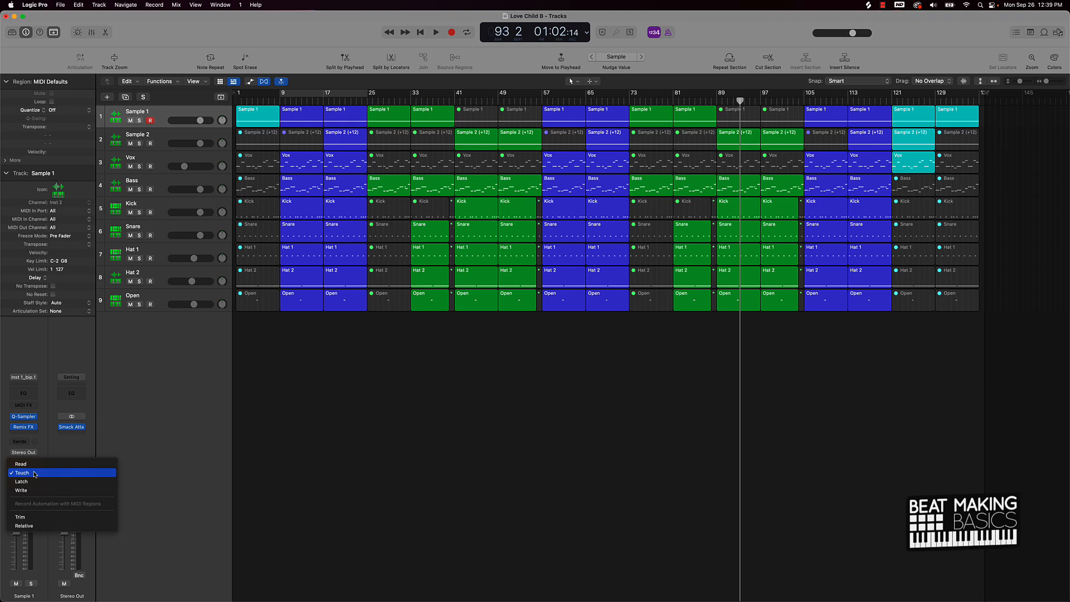
left_click(37, 467)
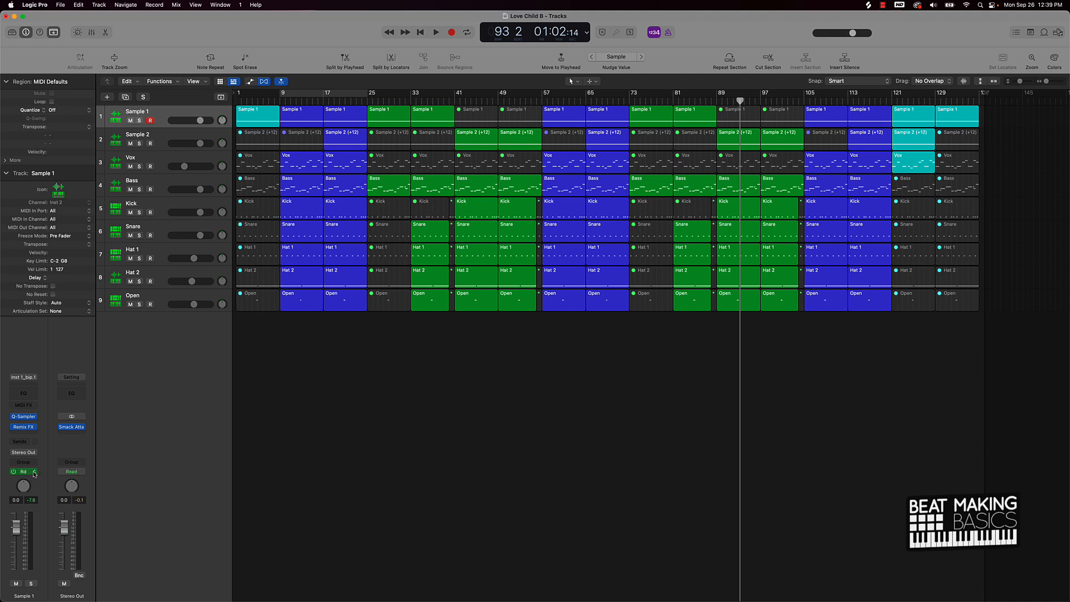
Step: Hide the toolbar, show track automation and examine Sample 1's Remix FX Tape Stop On/Off automation around bar 41
left_click(368, 102)
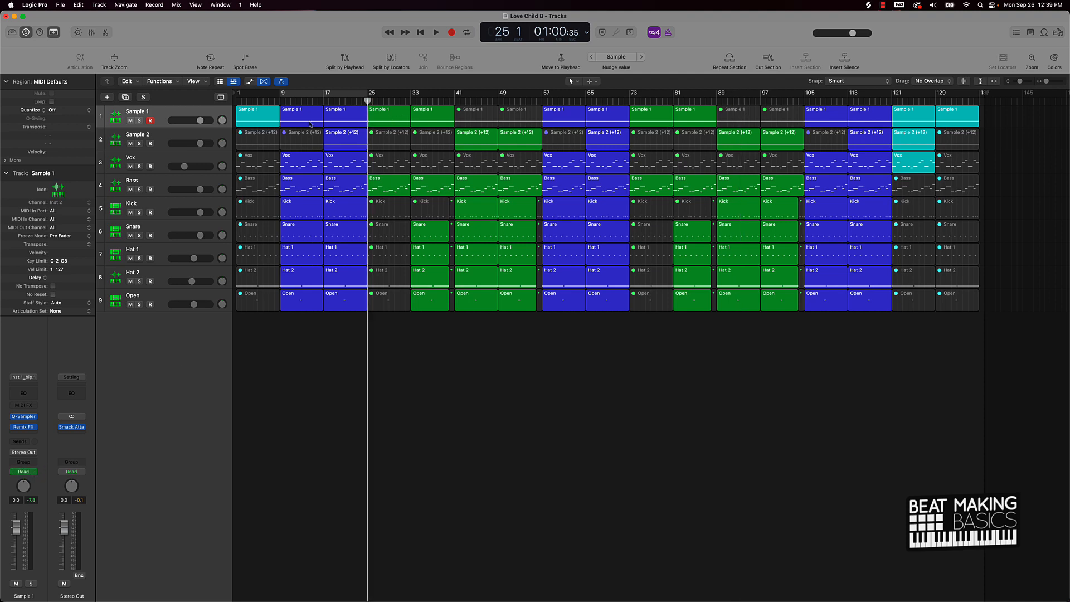
left_click(53, 32)
key("a")
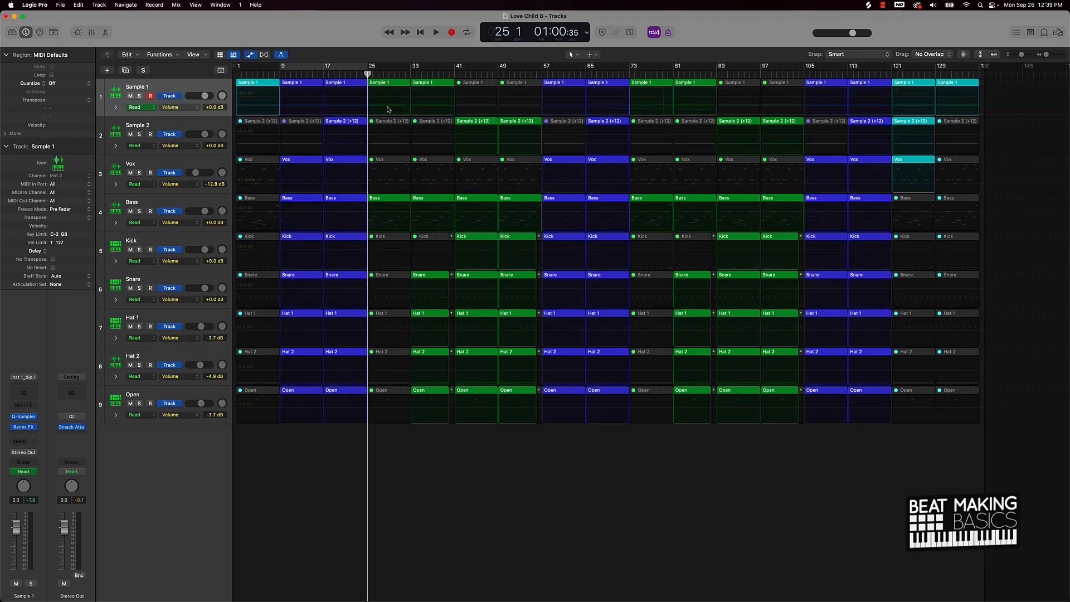
scroll(388, 110, "up", 8)
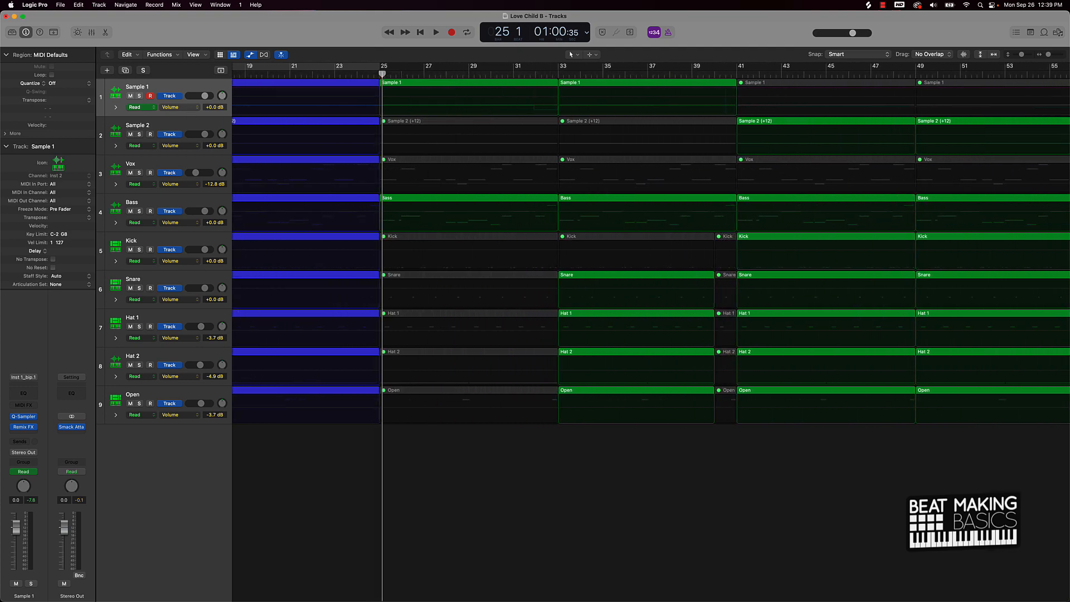
left_click(190, 108)
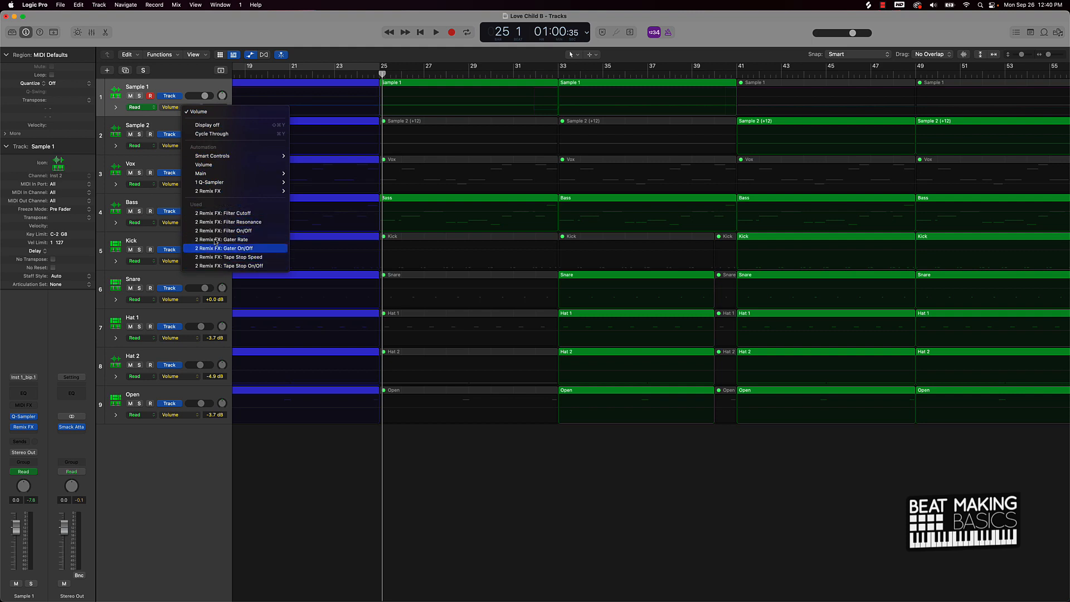
left_click(253, 265)
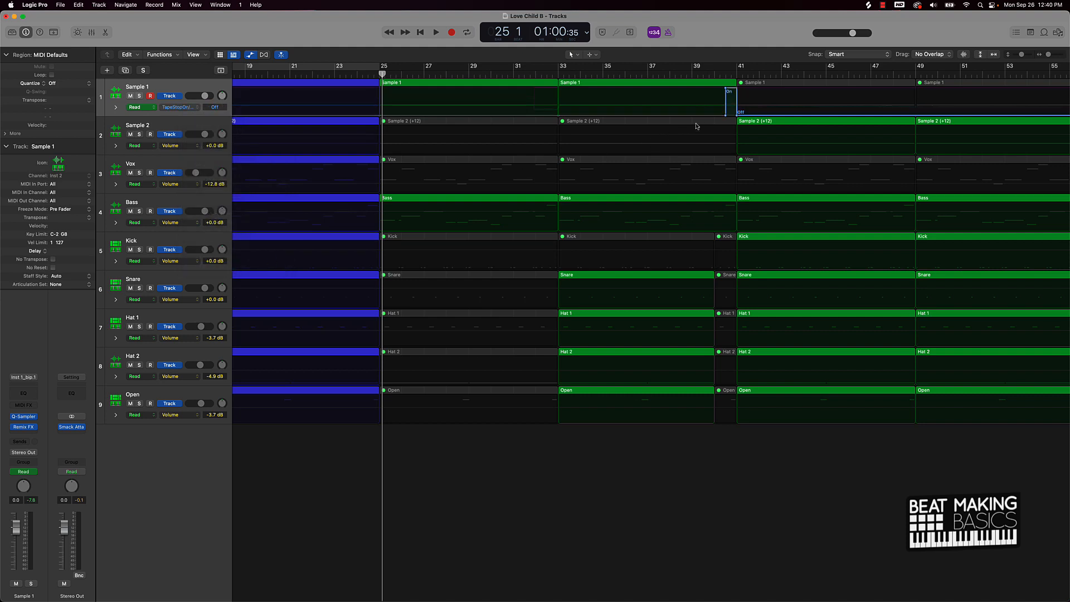
scroll(709, 126, "up", 6)
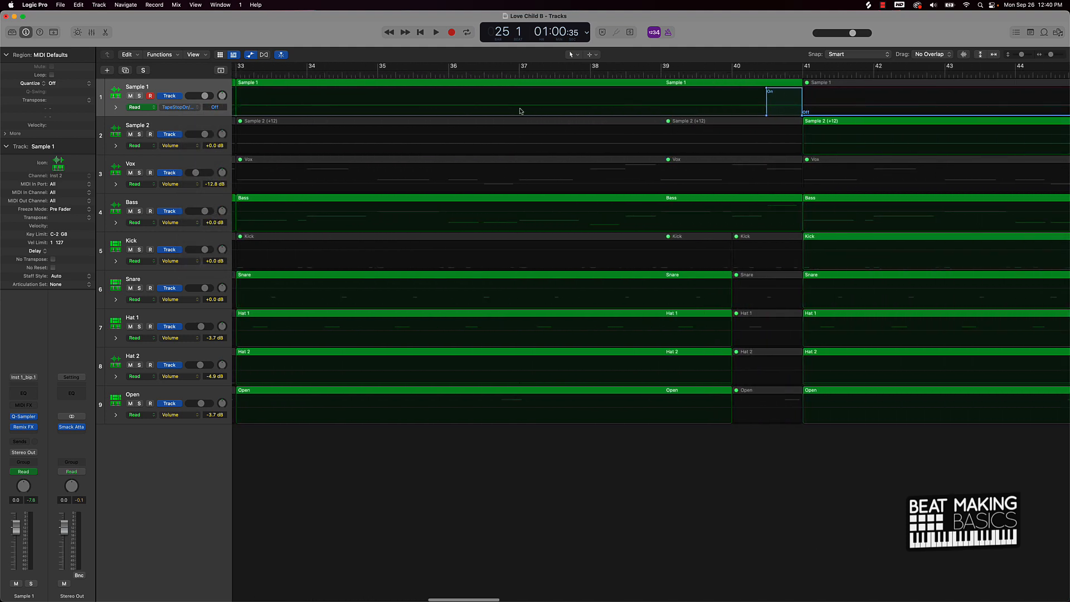
scroll(520, 111, "down", 8)
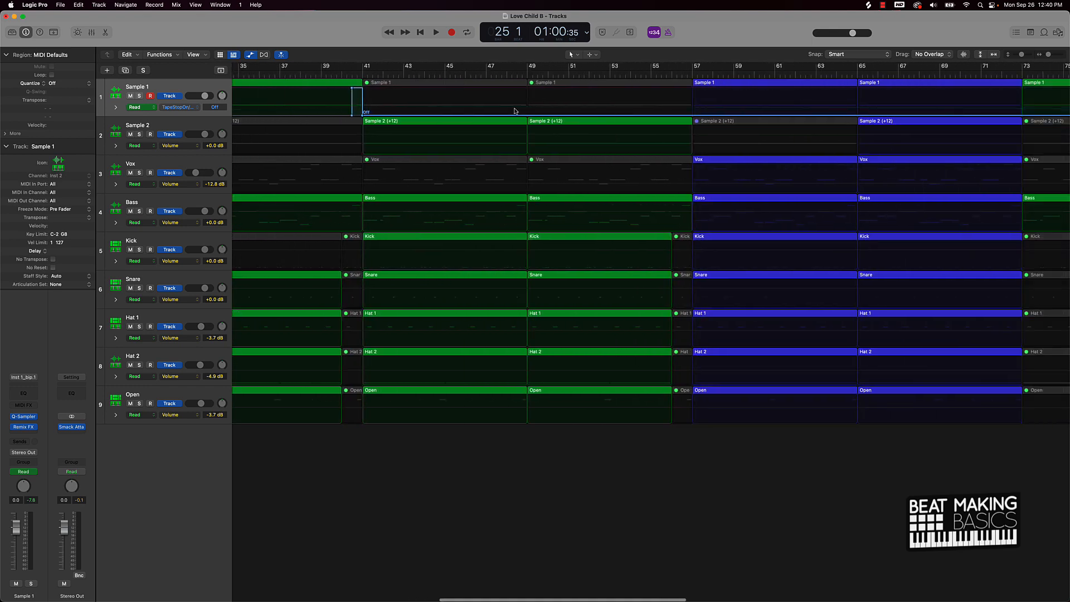
Step: Compare Sample 1's Tape Stop On/Off automation around bar 81 with the passage around bar 41
scroll(515, 110, "right", 10)
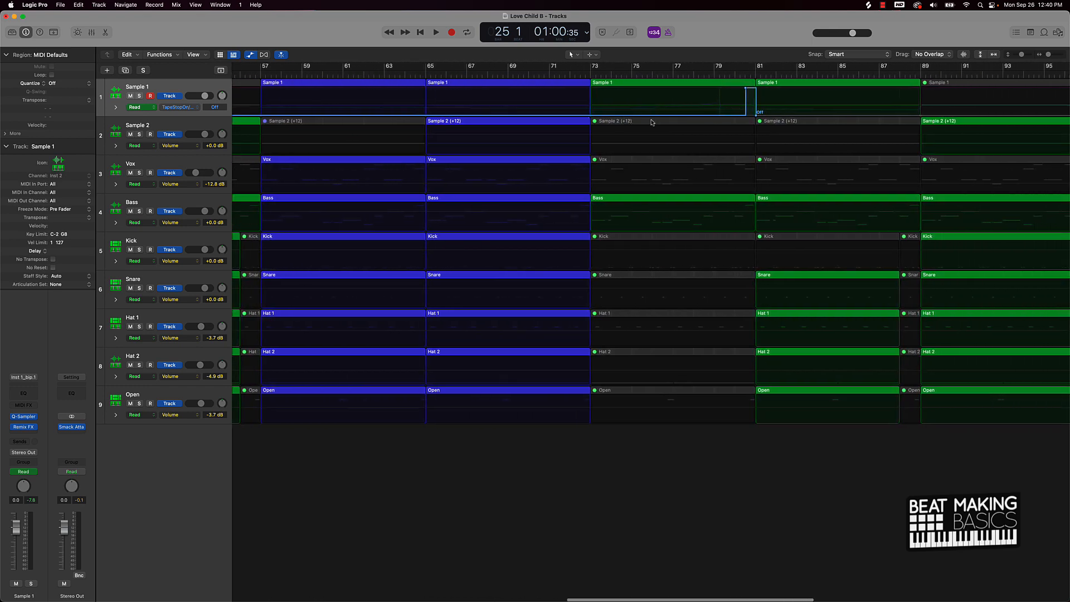
scroll(535, 109, "left", 15)
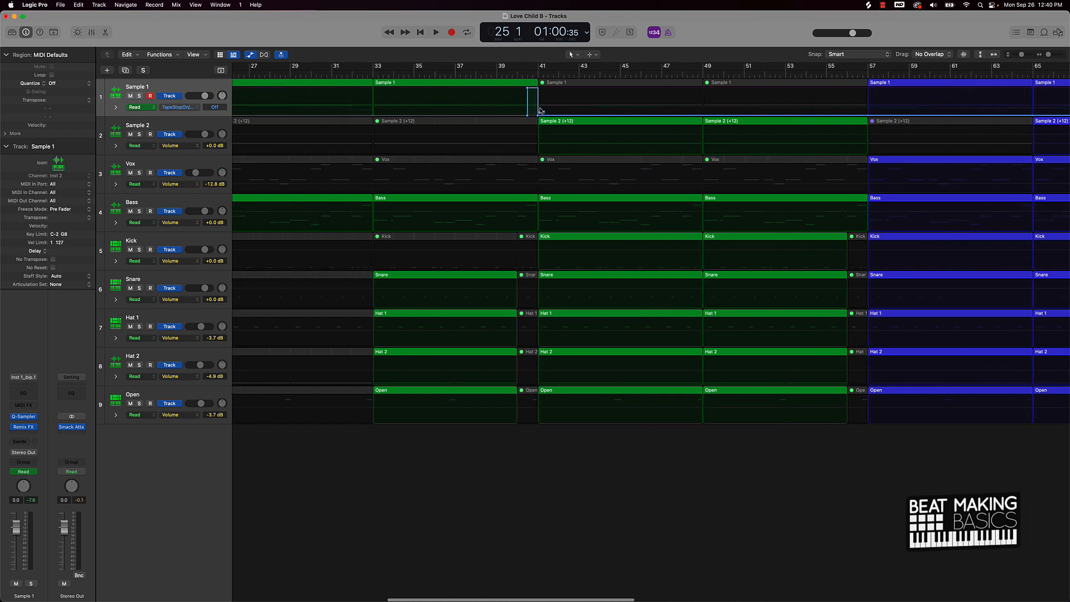
scroll(526, 109, "left", 2)
Step: Show Sample 1's Remix FX Gater On/Off automation and examine it around bars 89 and 33
left_click(177, 107)
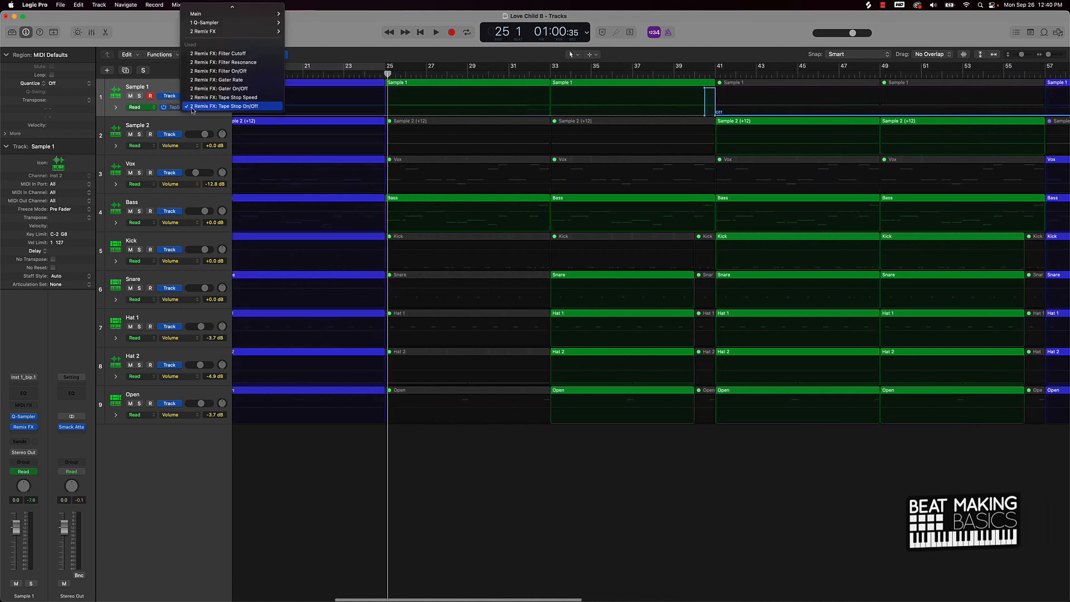
left_click(237, 89)
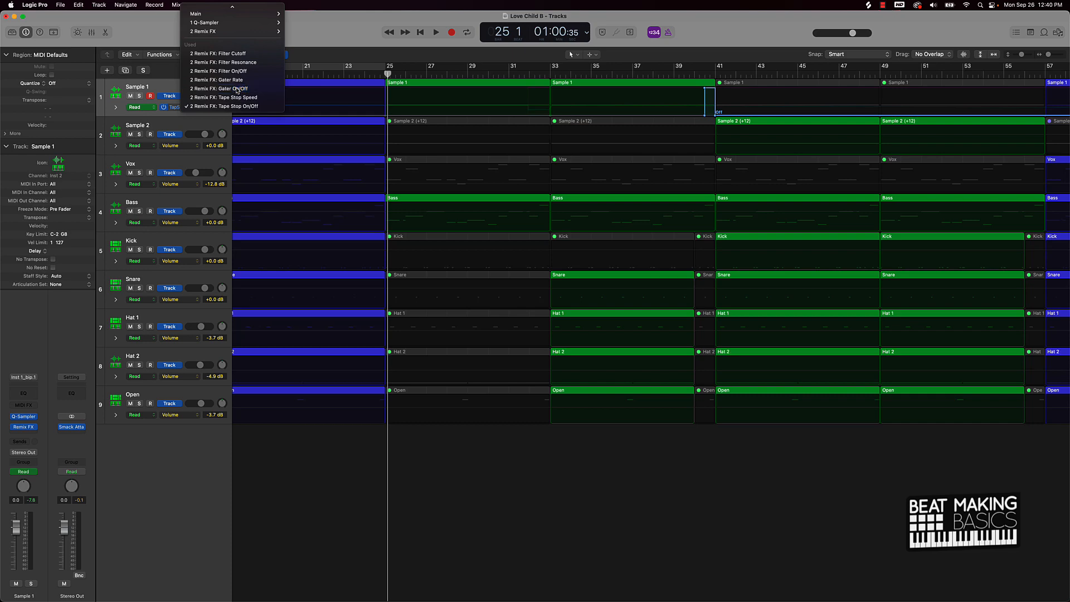
scroll(646, 127, "right", 15)
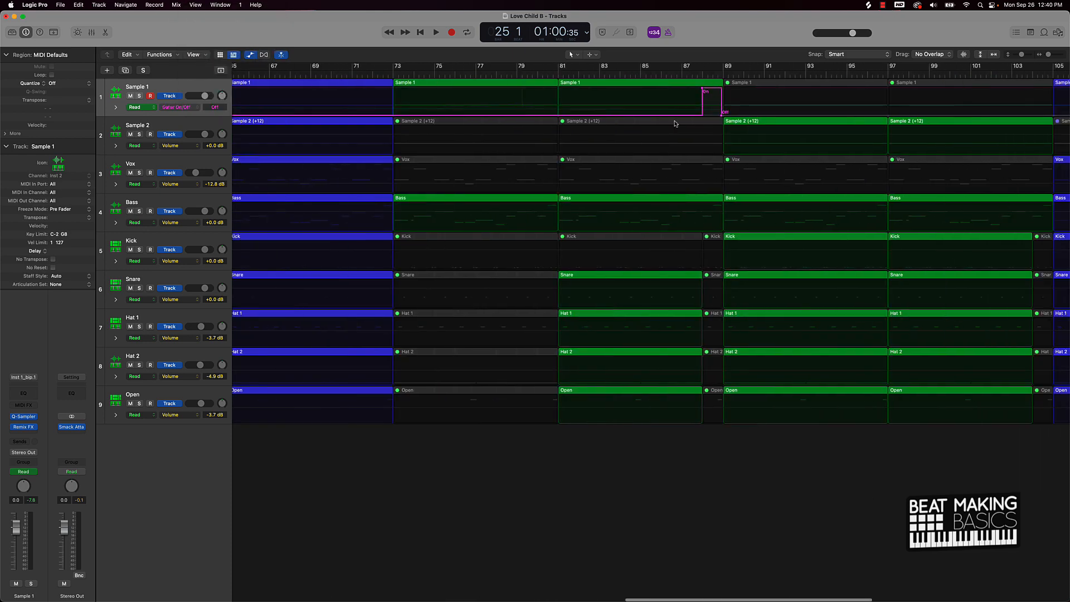
scroll(665, 123, "left", 15)
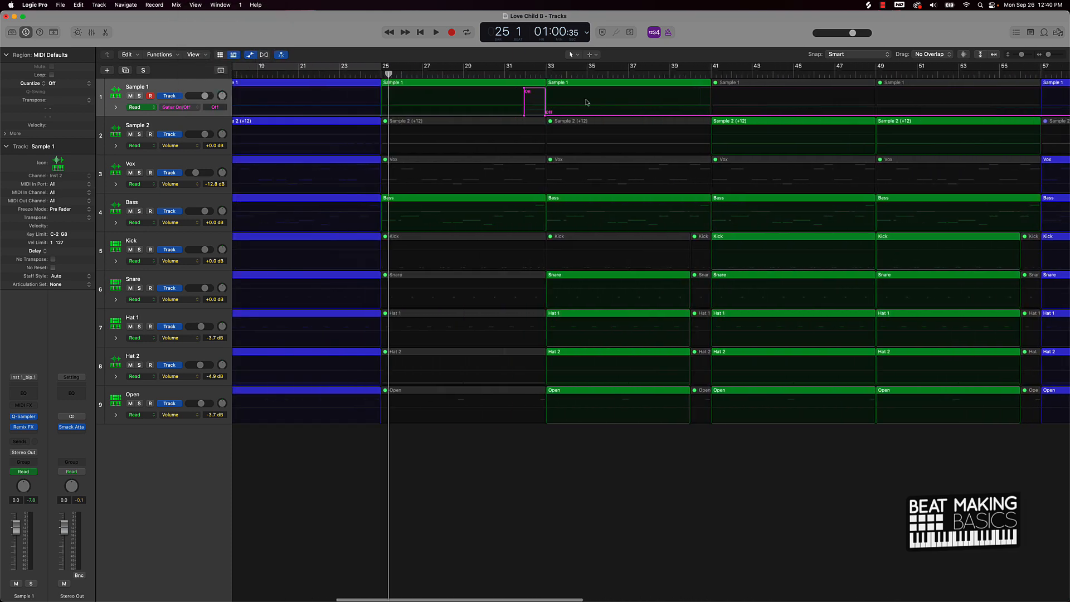
Step: Switch Sample 1's displayed automation parameter back to Volume and hide track automation
left_click(178, 107)
left_click(208, 23)
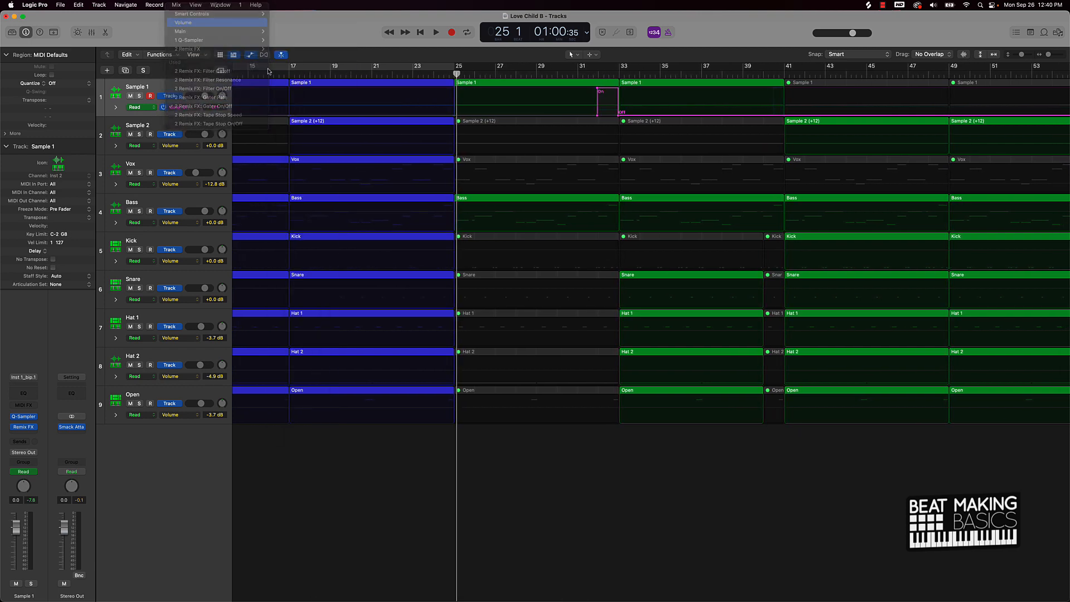
key("a")
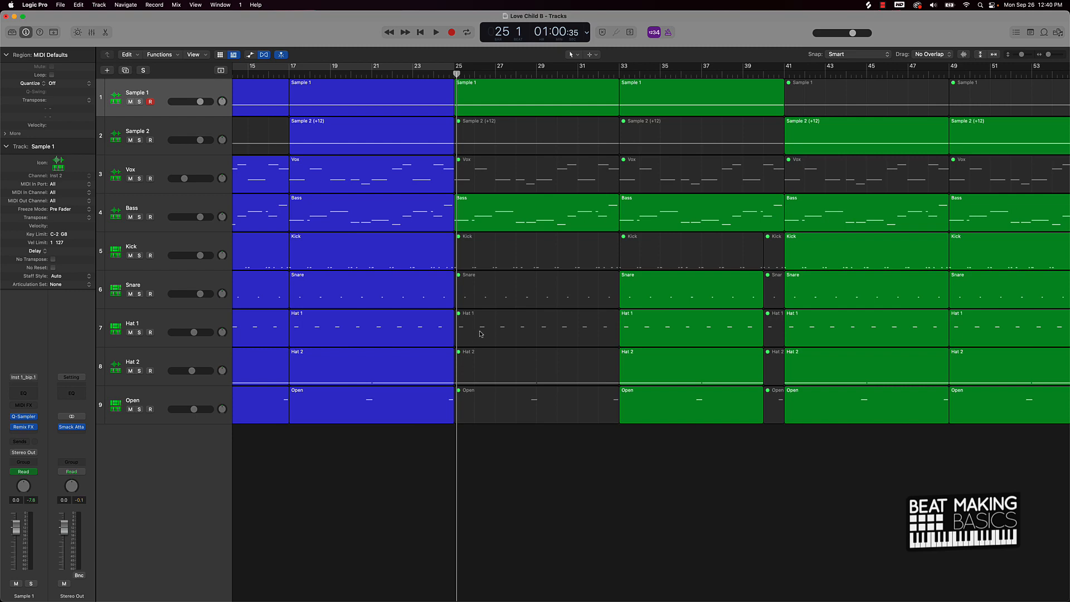
Step: Fit the whole arrangement in view, return the playhead to bar 1 and disarm recording on Sample 1
scroll(480, 334, "left", 10)
scroll(485, 330, "down", 10)
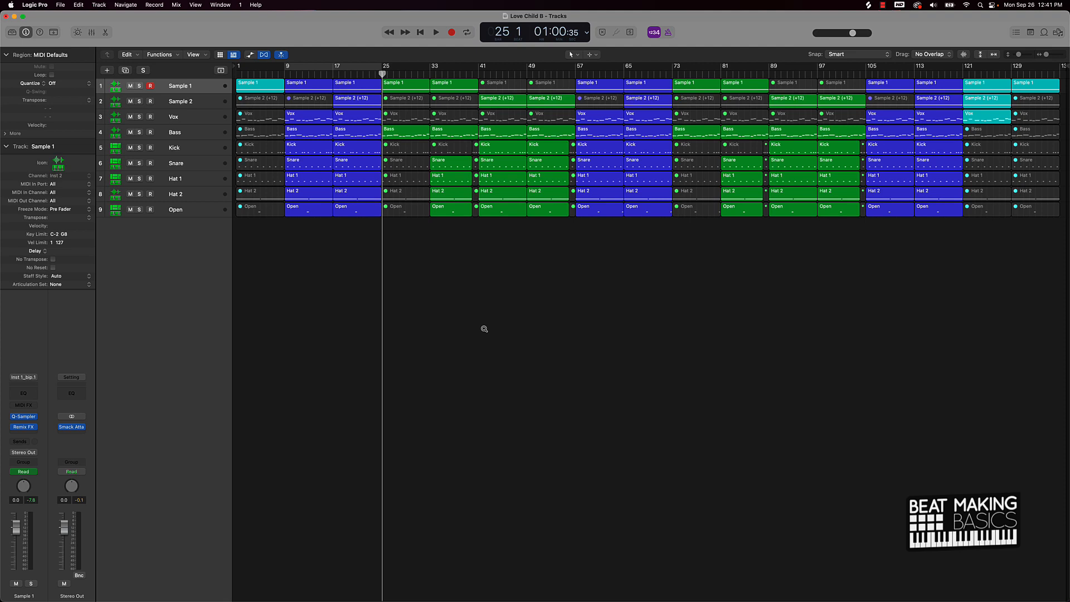
key("Return")
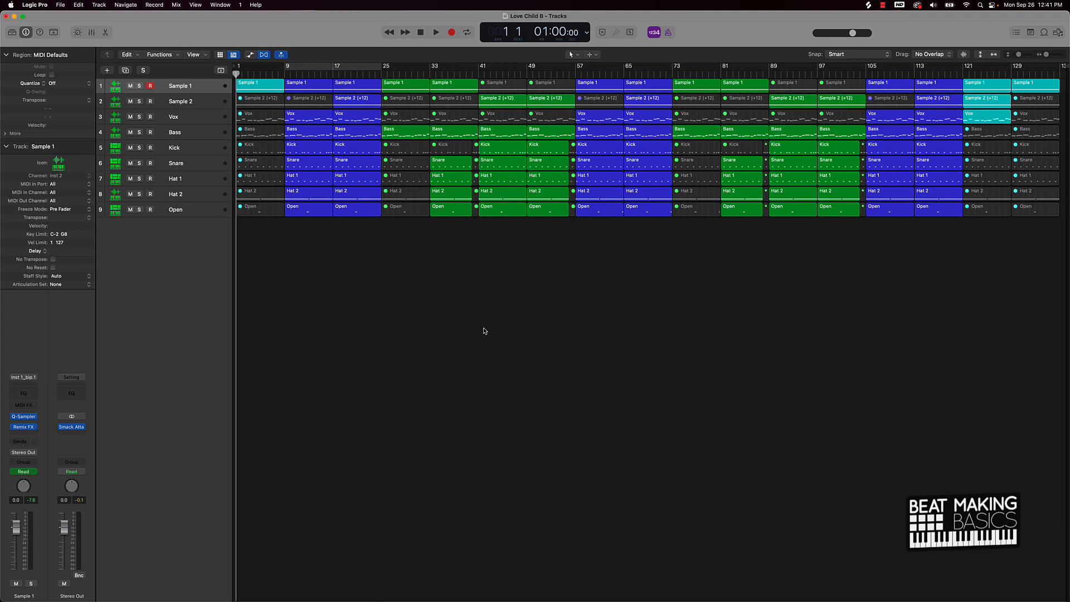
left_click(149, 86)
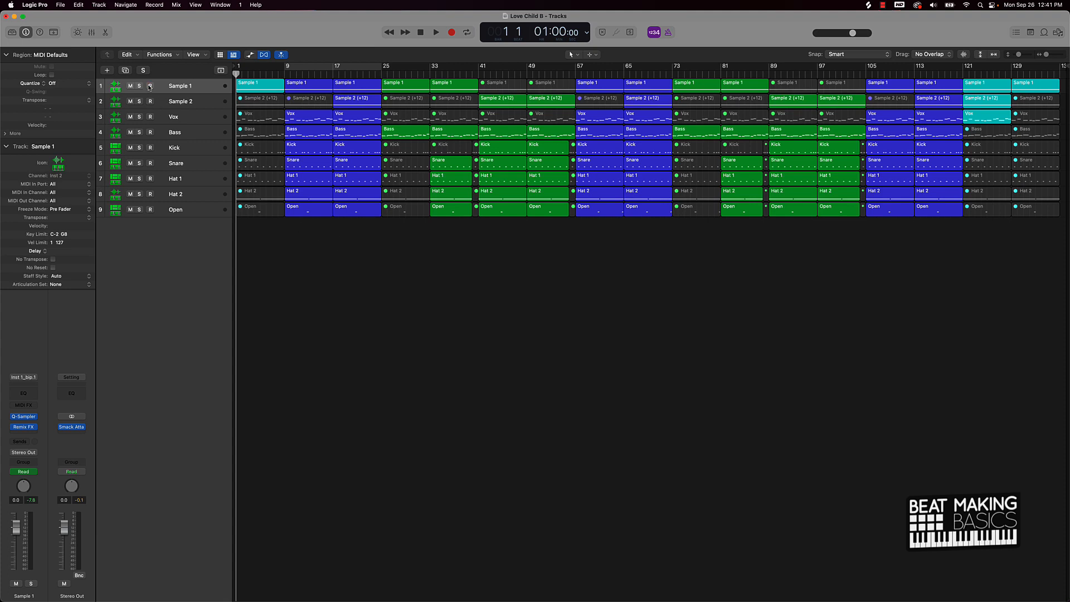